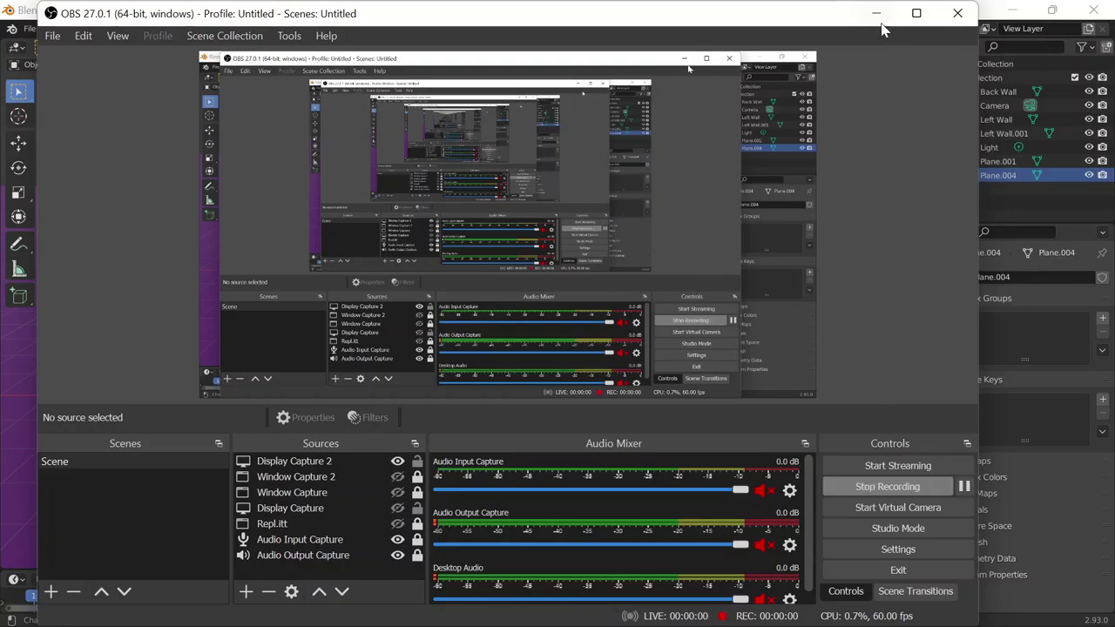
Add a new plane and raise it straight up to about Z 0.96 m.
left_click(876, 13)
key("shift+a")
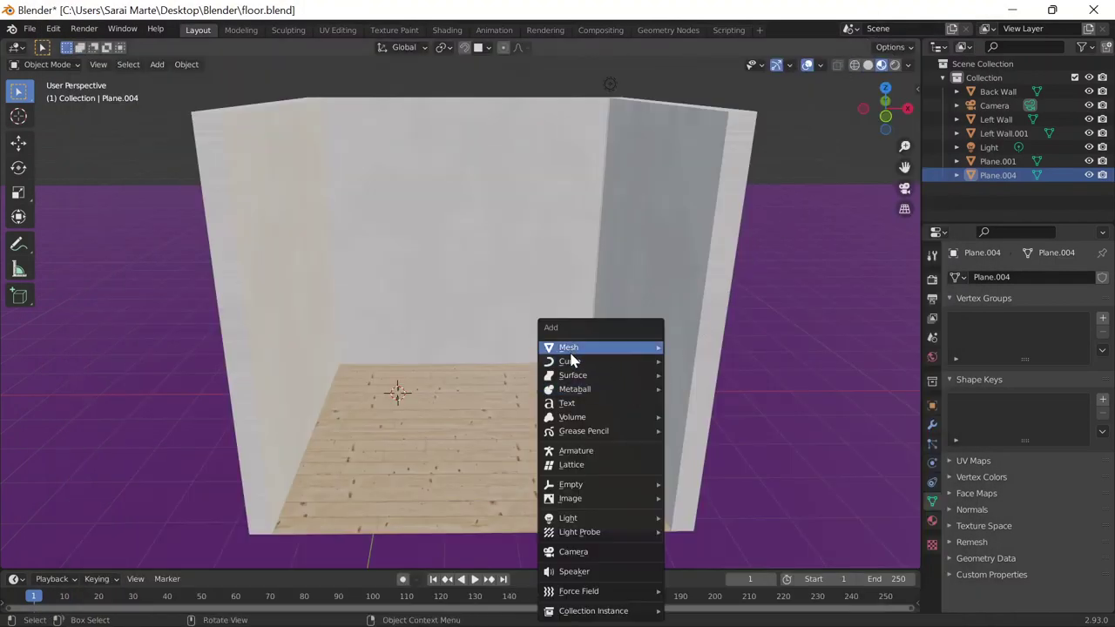
left_click(723, 352)
key("g")
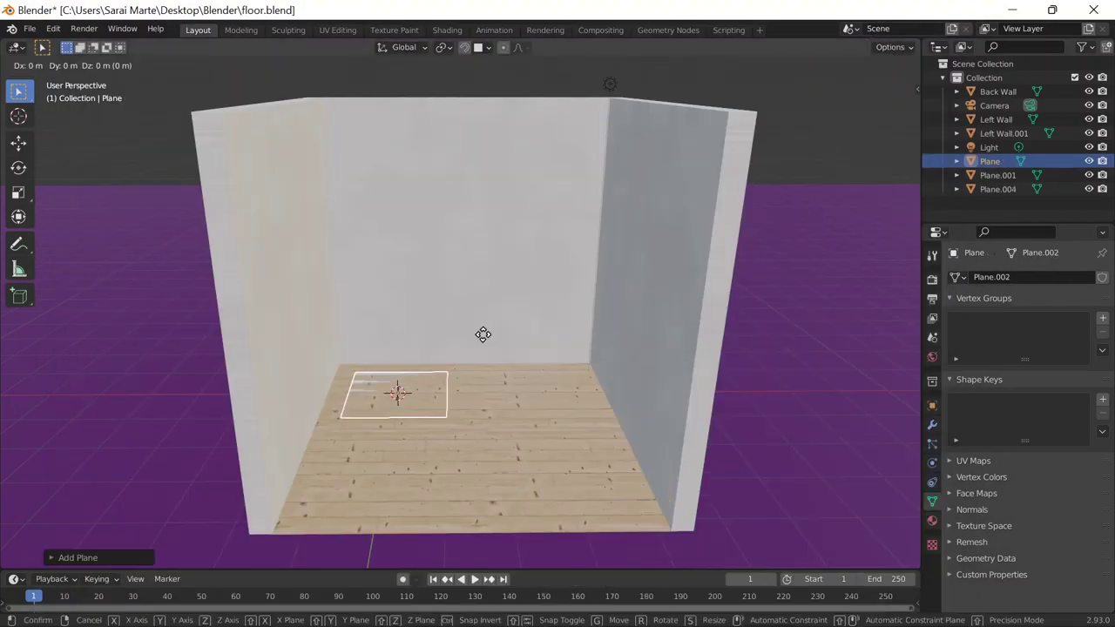
key("z")
left_click(482, 291)
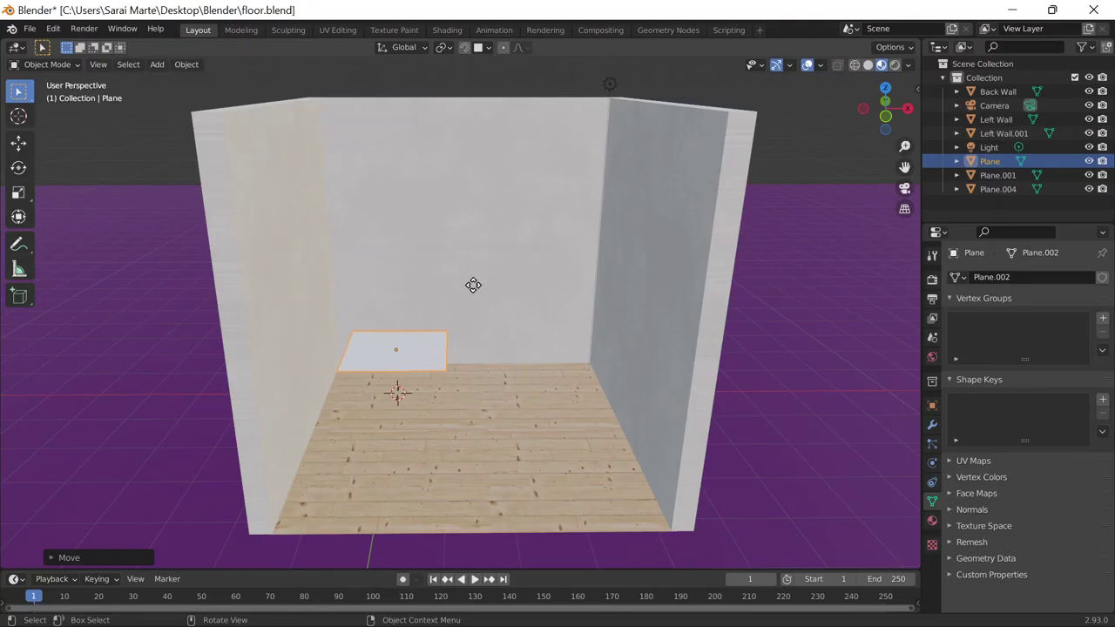
key("g")
key("y")
key("Escape")
left_click(929, 404)
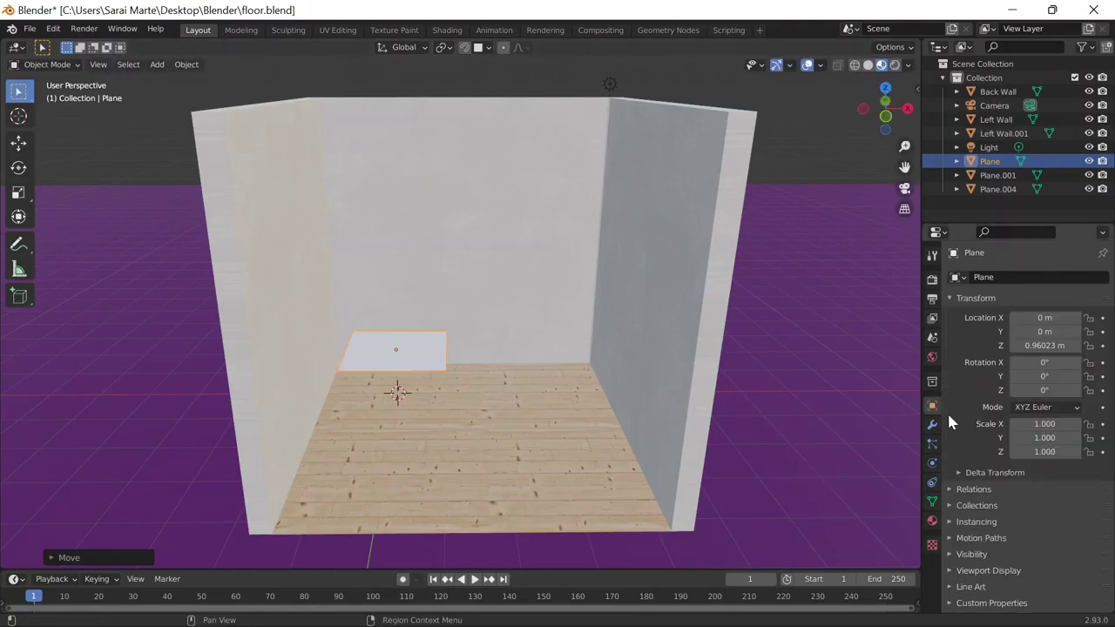
Try moving the plane 90 m along X, then undo that shift.
type("g")
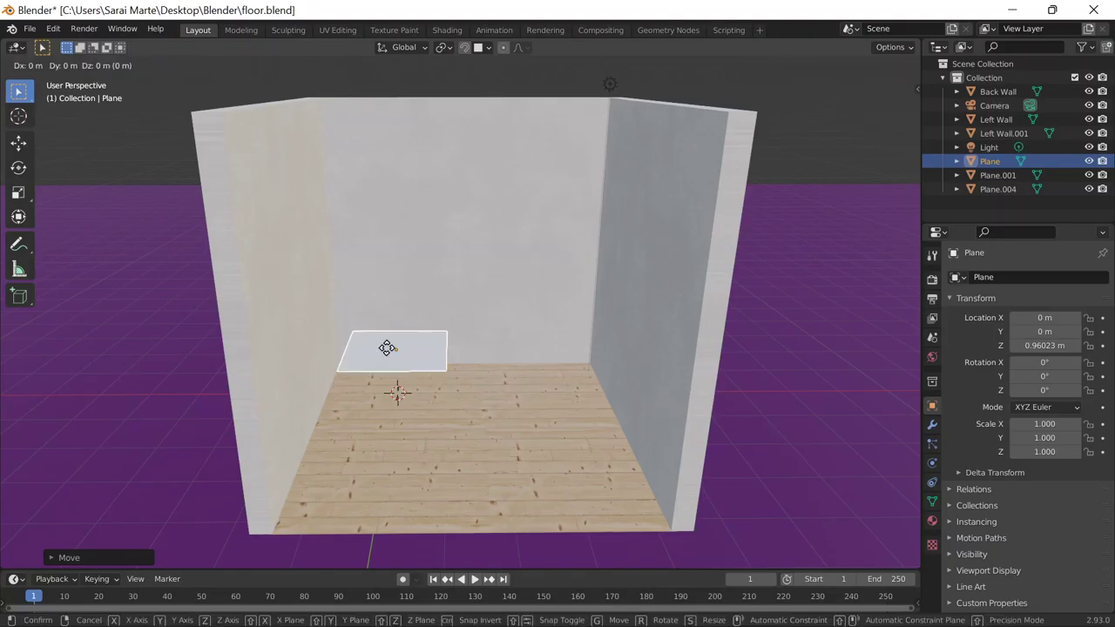
type("x90")
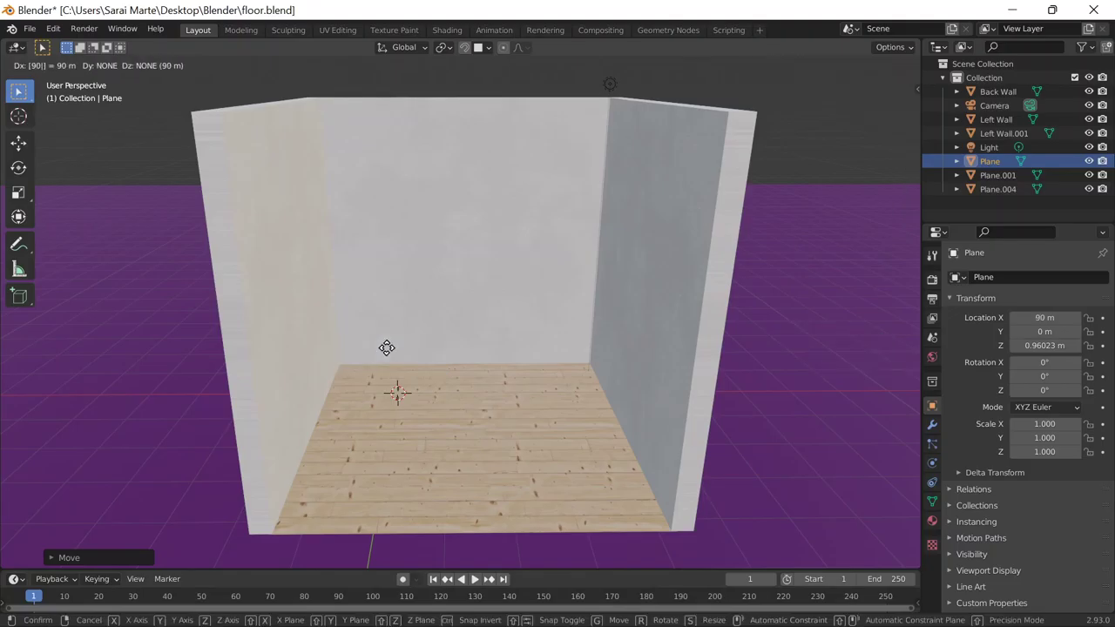
key("Return")
scroll(403, 348, "down", 5)
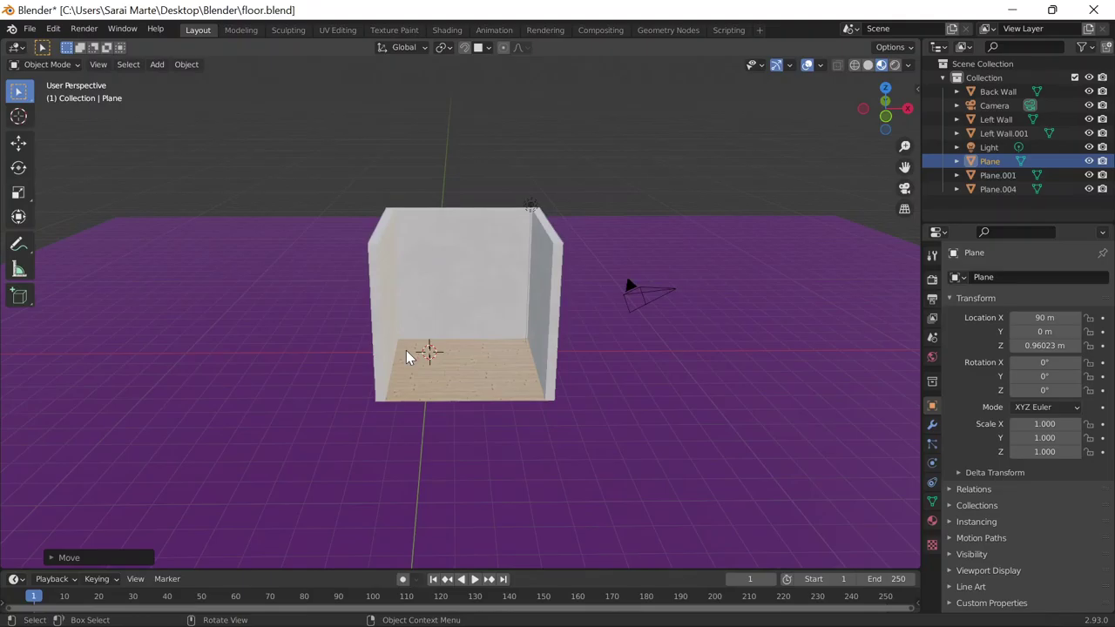
scroll(406, 357, "down", 3)
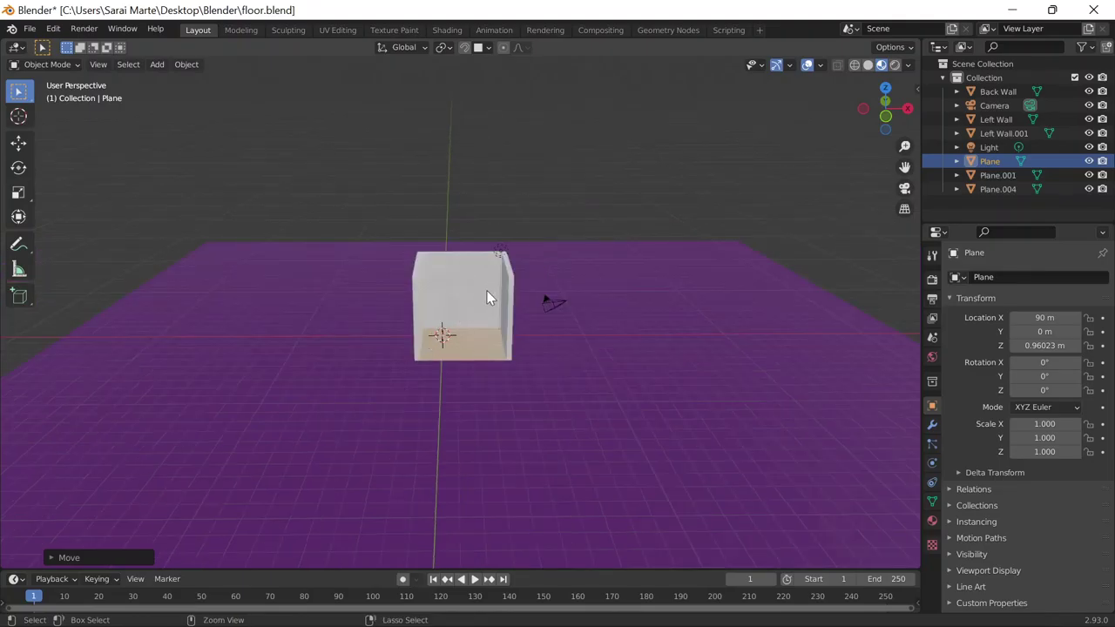
key("ctrl+z")
scroll(487, 291, "up", 8)
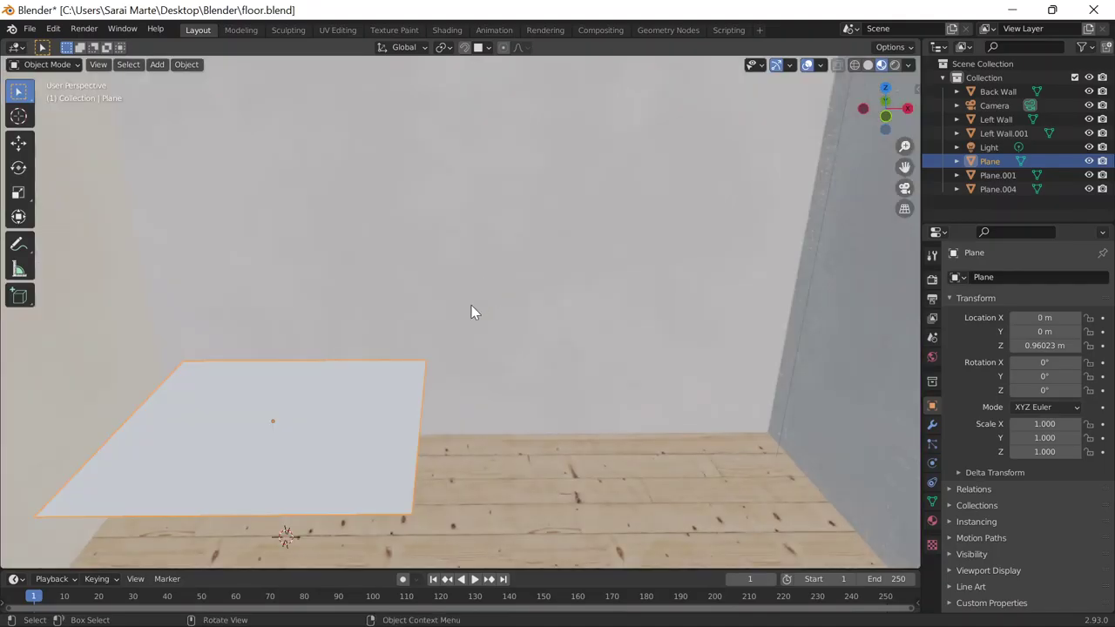
scroll(474, 301, "down", 2)
scroll(469, 305, "down", 2)
Rotate the plane with typed values so it stands roughly upright.
key("g")
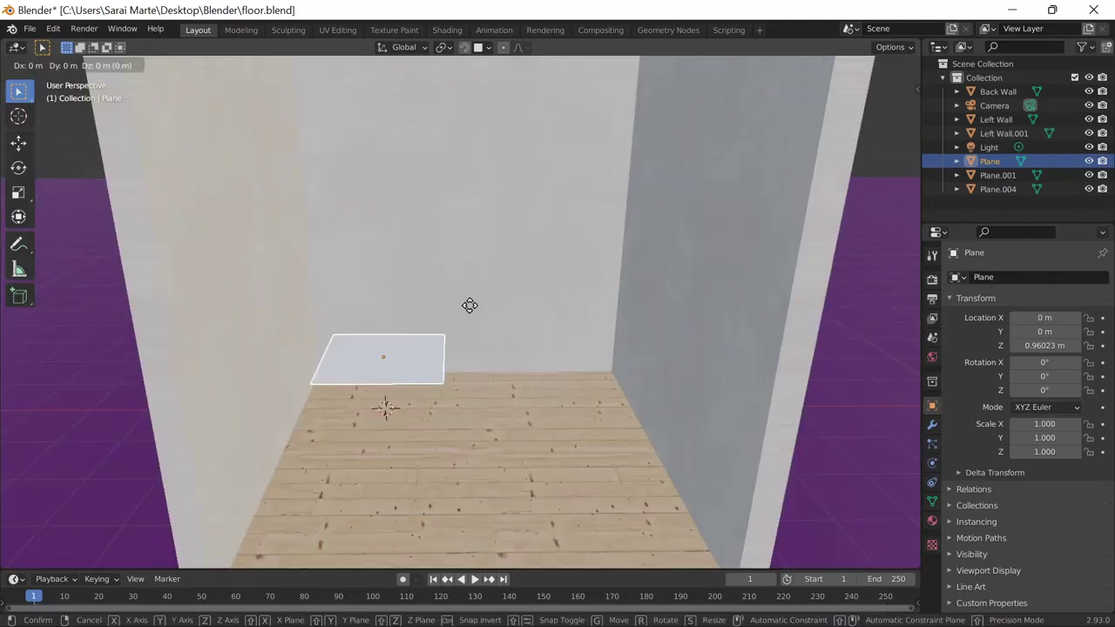
key("r")
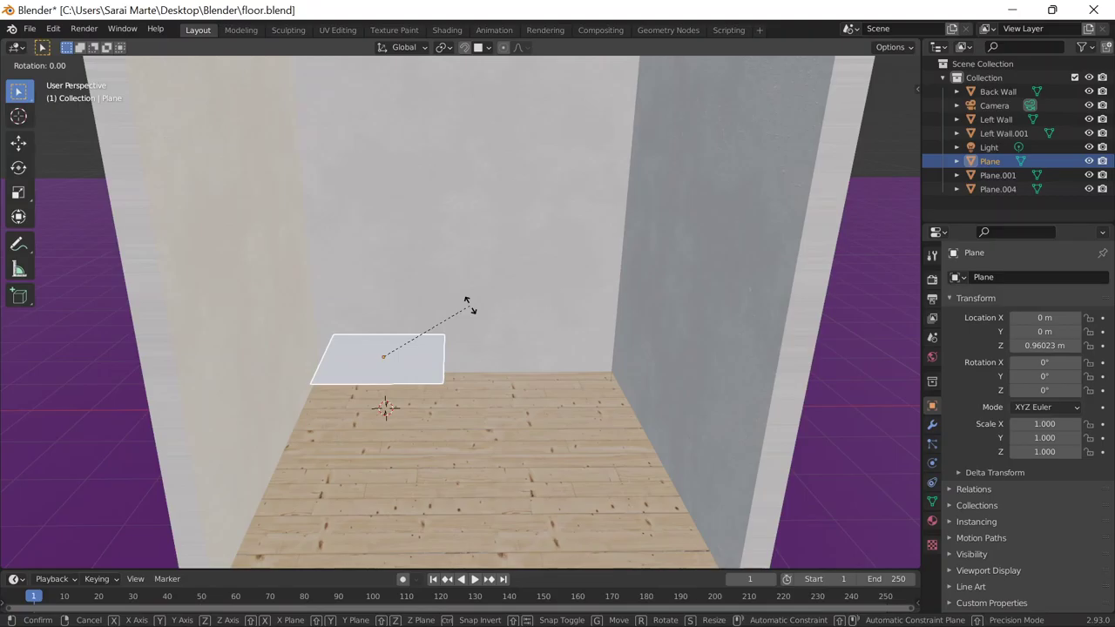
type("90")
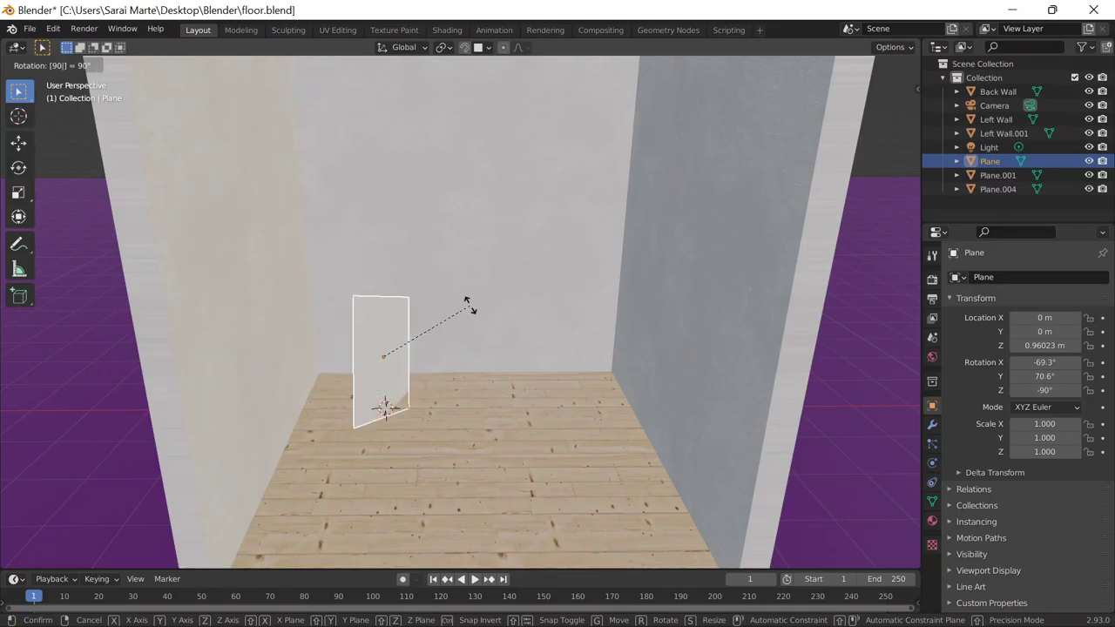
type("90")
type("180")
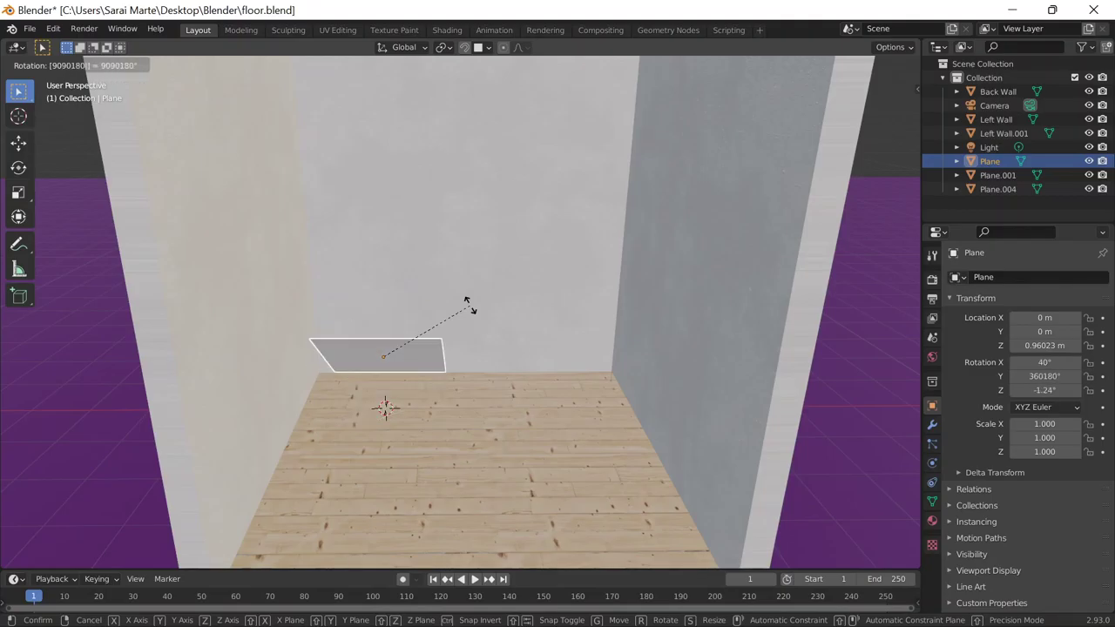
type("90")
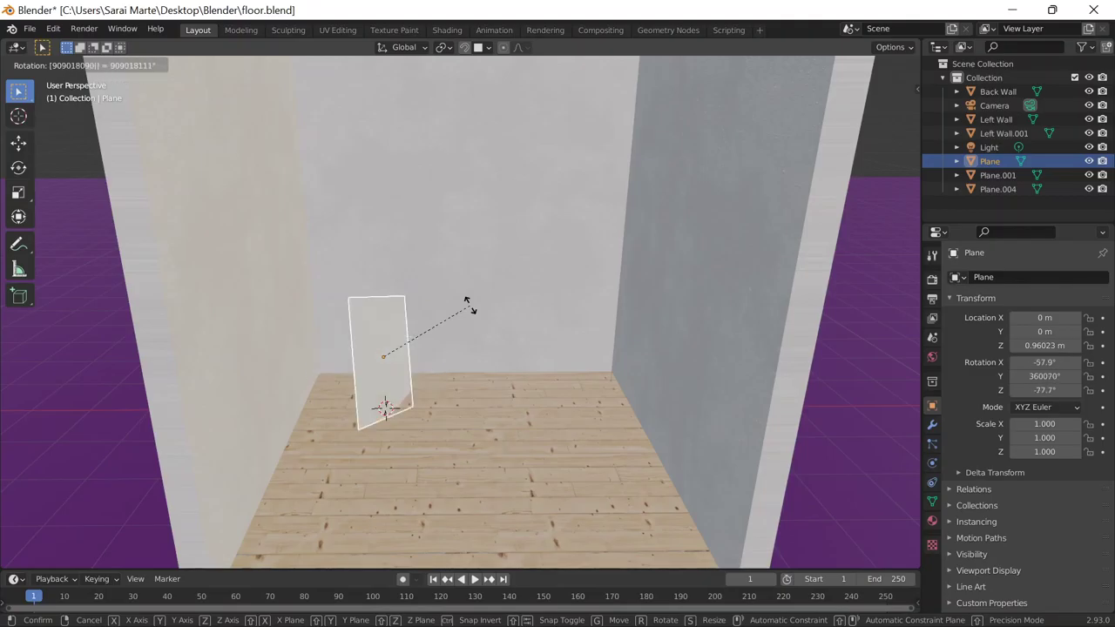
key("Return")
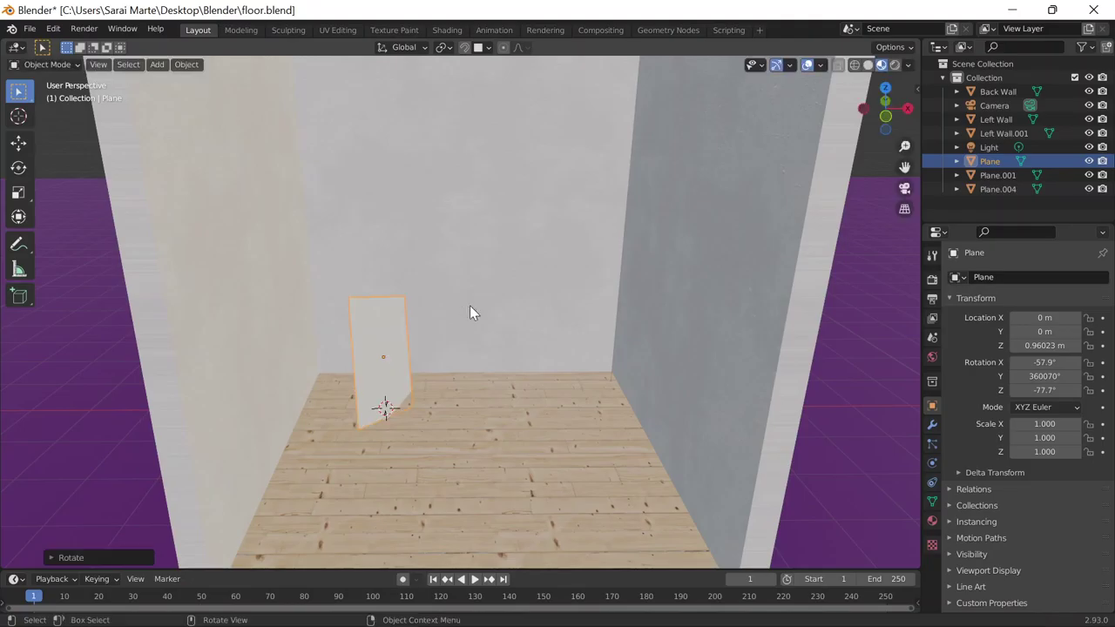
Reset the plane's X, Y and Z rotation values to 0°.
left_click_drag(1044, 363, 1053, 362)
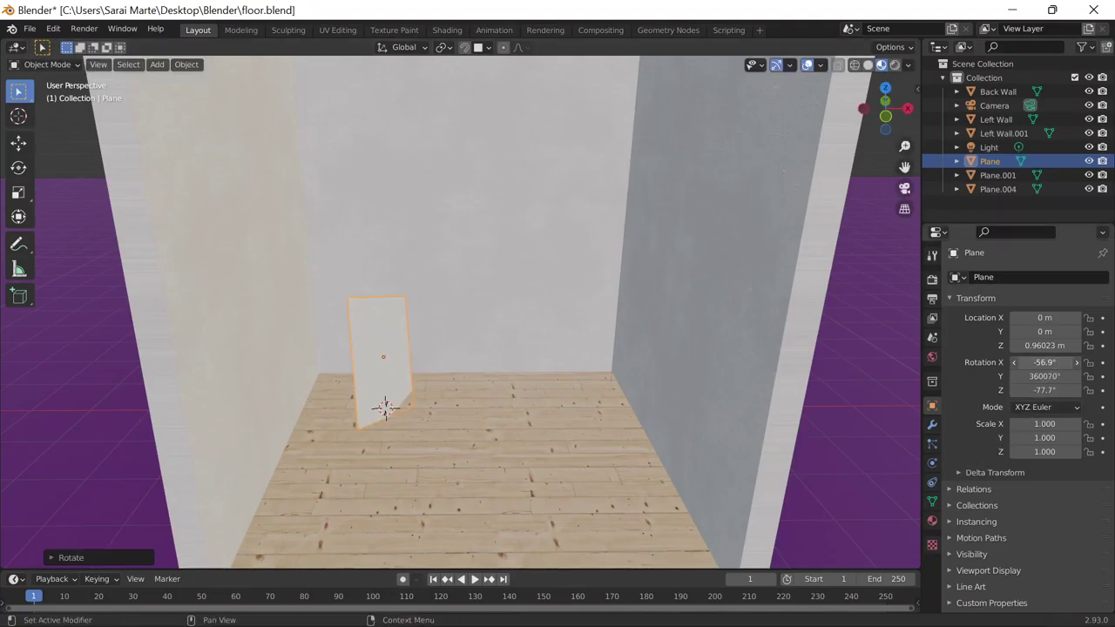
left_click(1044, 376)
type("0")
key("Return")
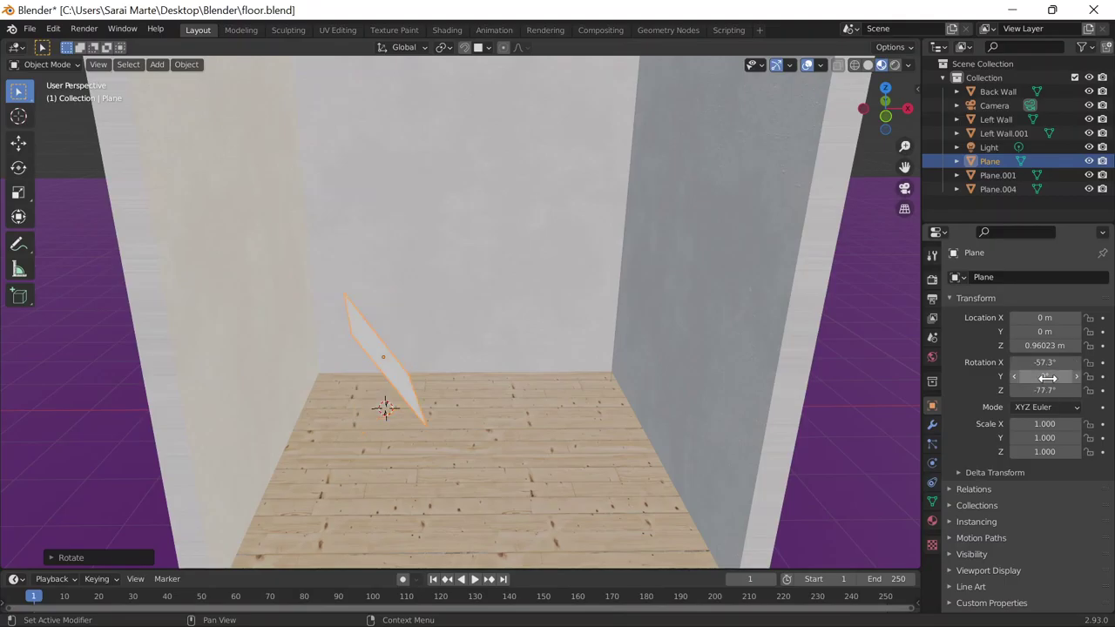
left_click(1044, 390)
type("0")
key("Return")
left_click(1044, 362)
type("0")
key("Return")
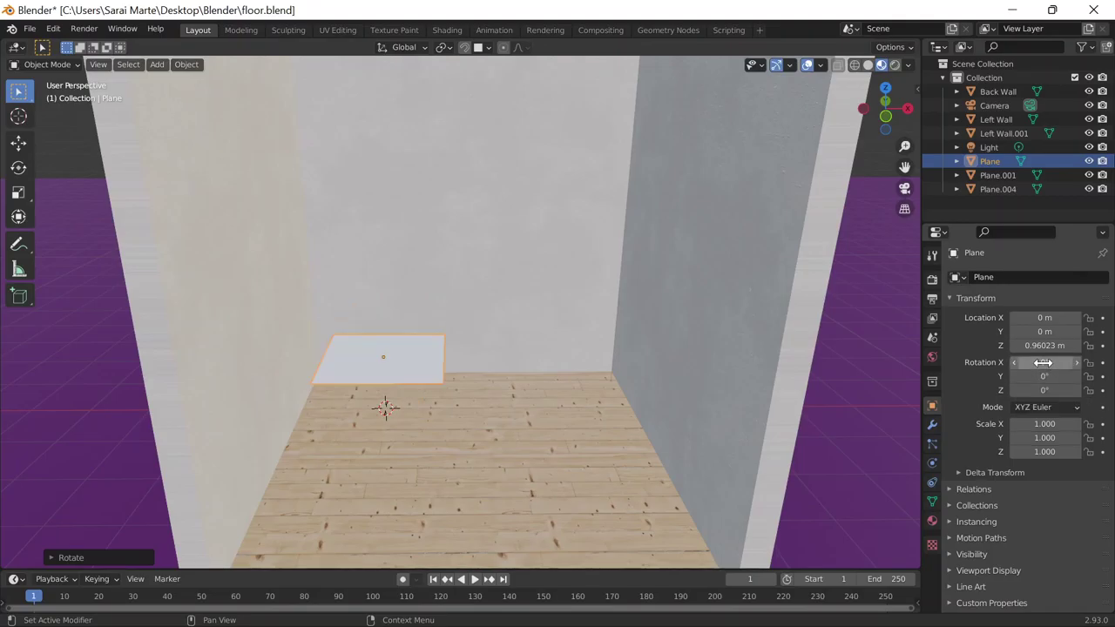
Set the plane's Y rotation to 90° so it stands vertically.
left_click_drag(1044, 362, 1058, 363)
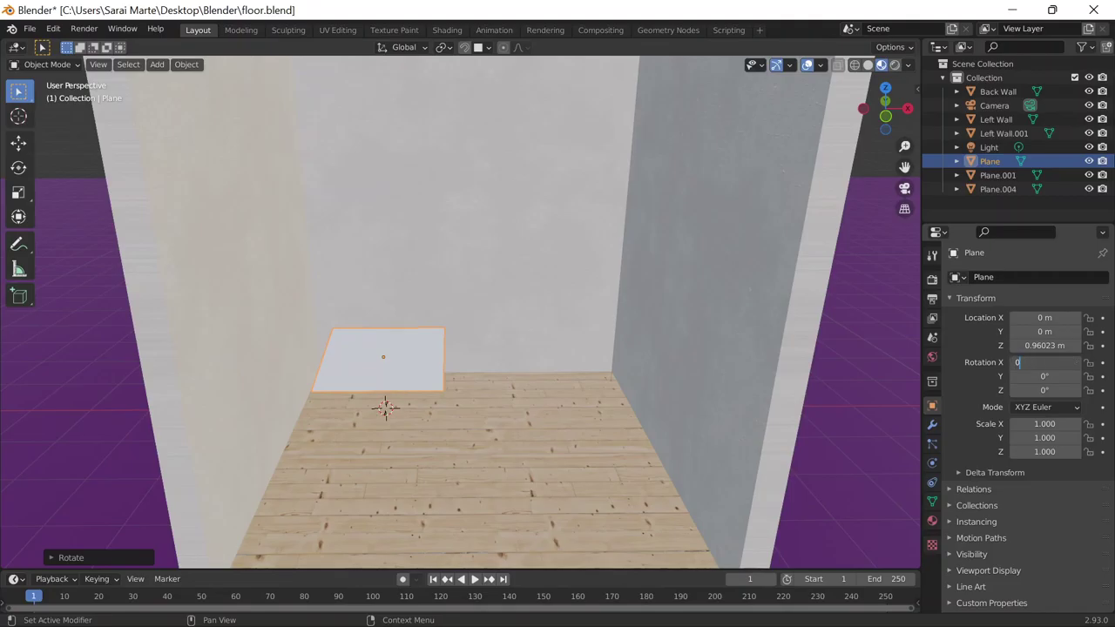
key("ctrl+z")
left_click(1038, 377)
type("90")
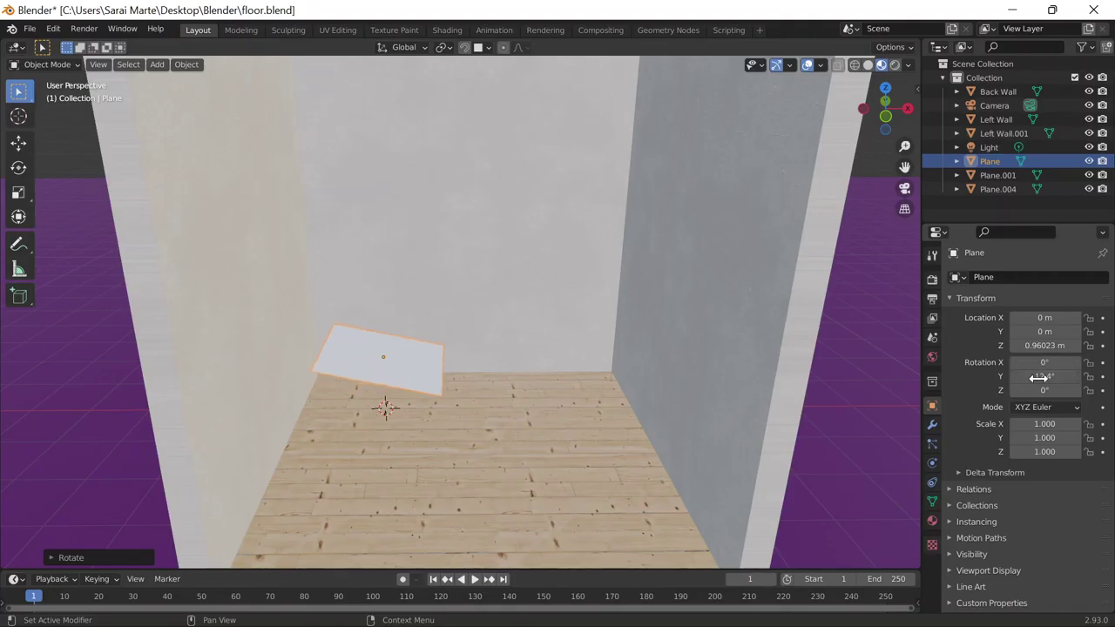
key("Return")
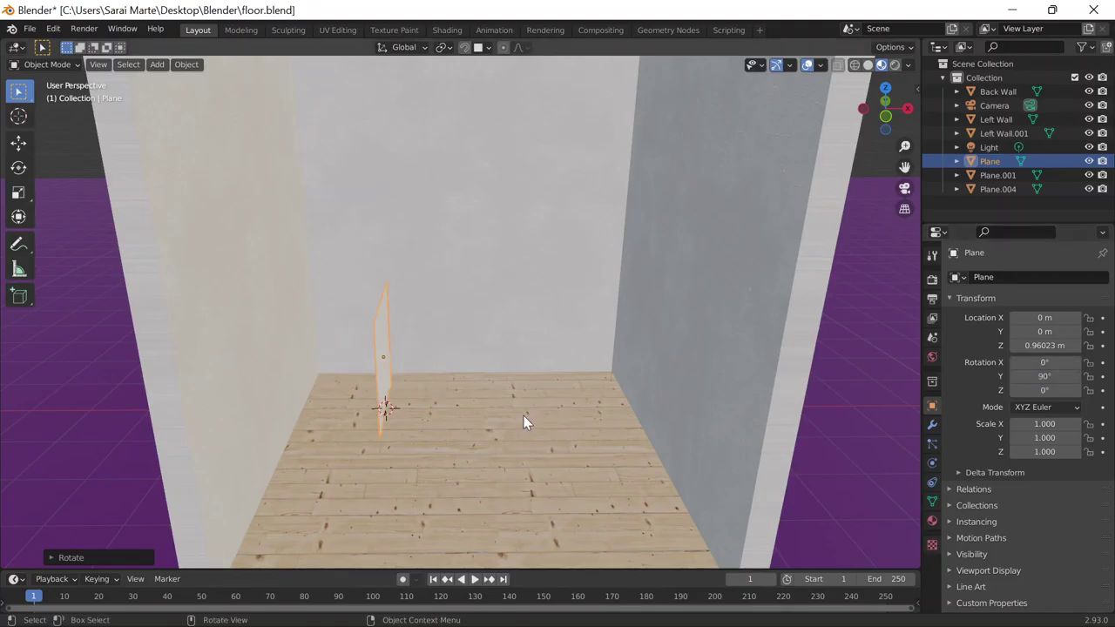
middle_click_drag(524, 416, 905, 395)
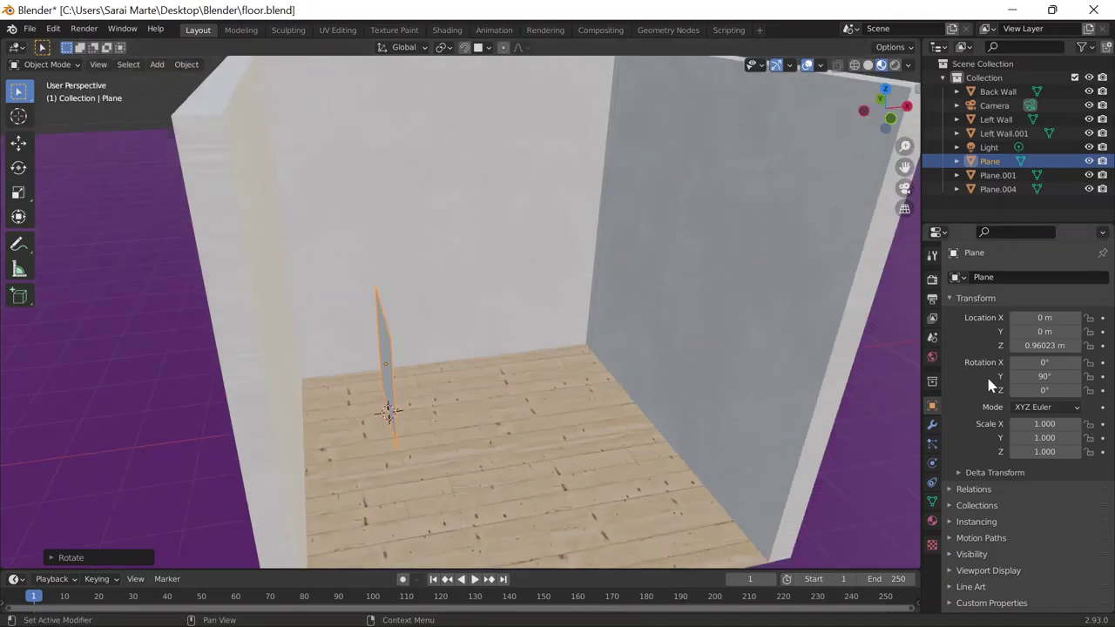
Scale the plane to X 1.240 and Y 2.120, with a brief trial extrude.
mouse_move(1044, 423)
left_mouse_down()
mouse_move(1080, 423)
mouse_move(1045, 423)
left_mouse_up()
left_click_drag(1044, 437, 1080, 437)
key("Tab")
key("e")
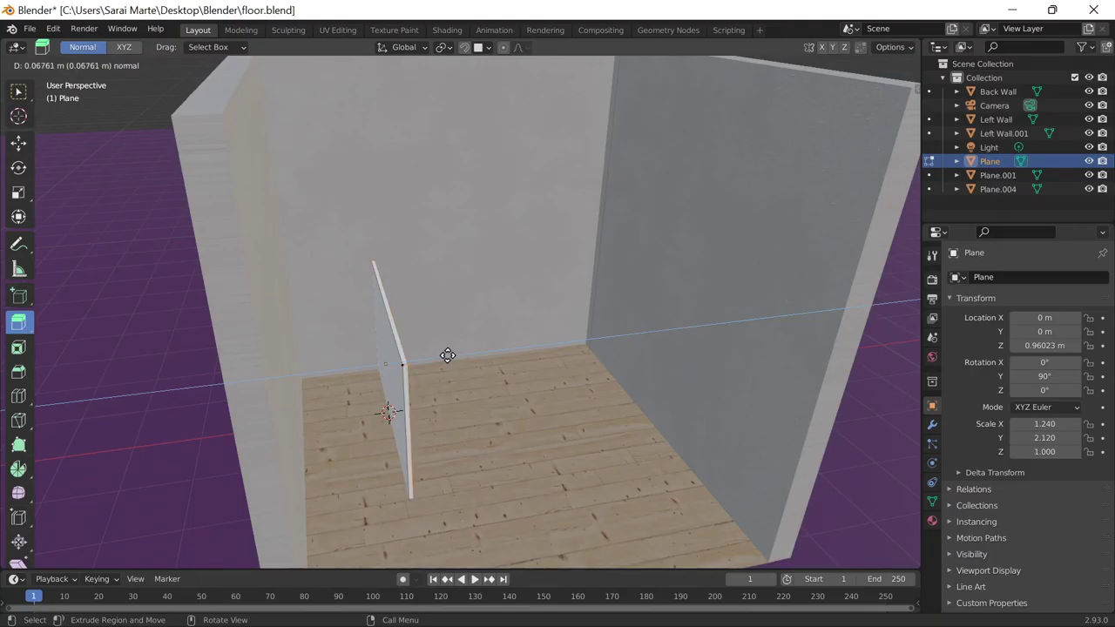
left_click(446, 356)
key("Tab")
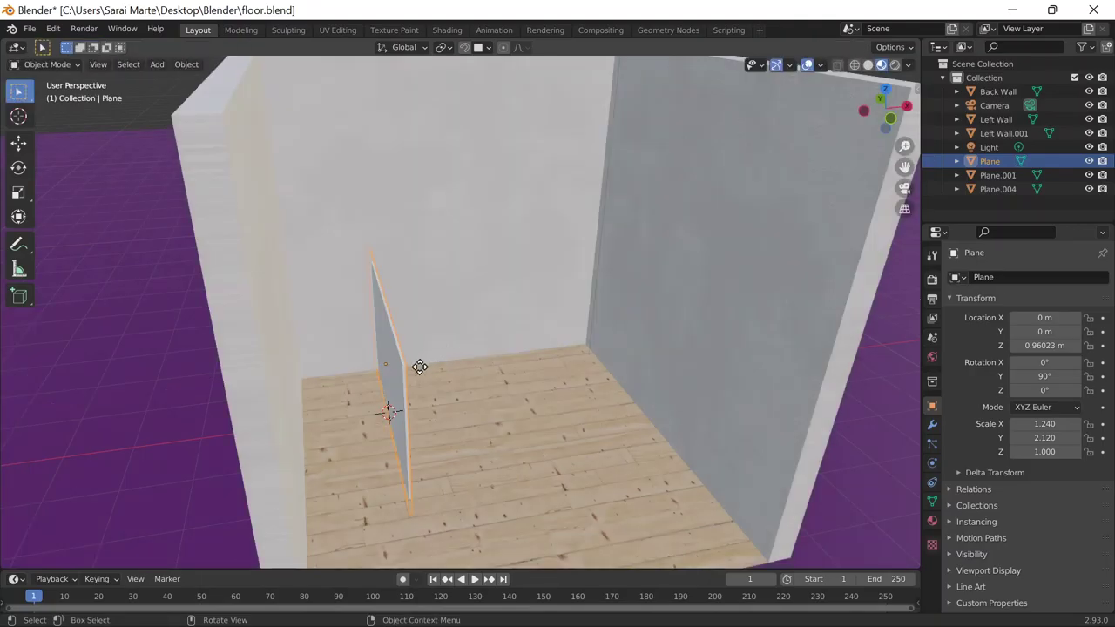
key("g")
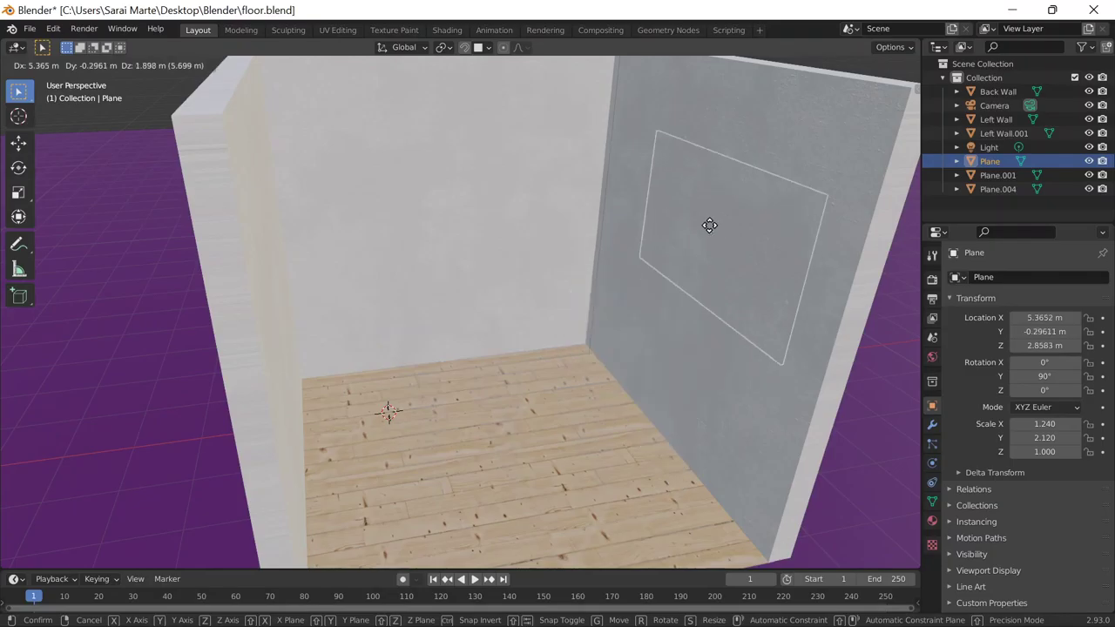
Slide the plane onto the side wall at about X 4.15, Y -1.25, Z 3.86 m.
left_click(681, 222)
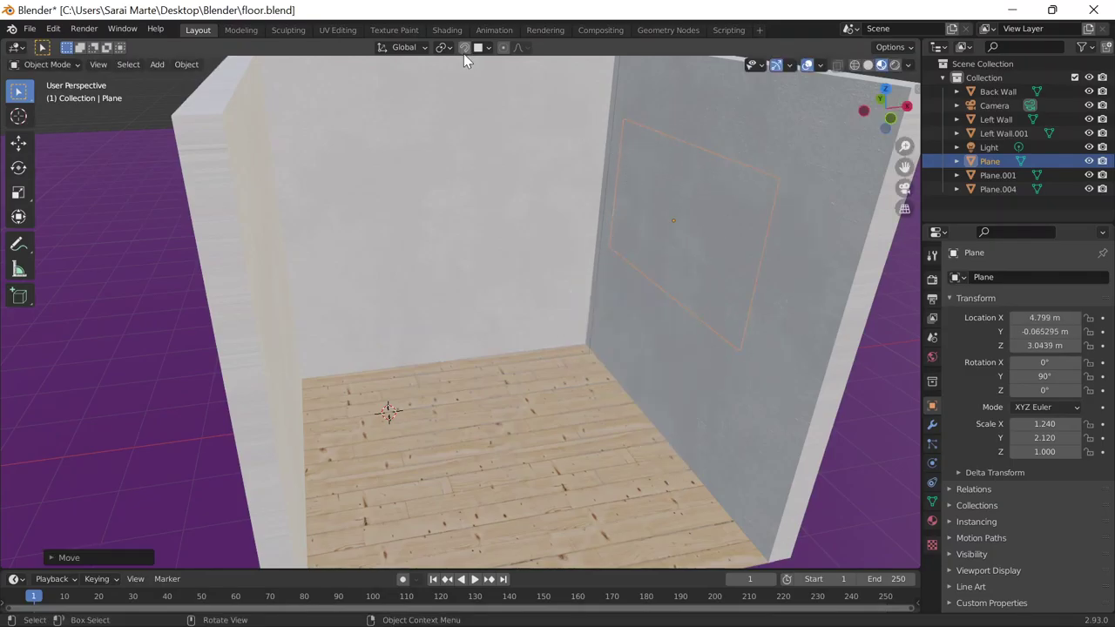
key("g")
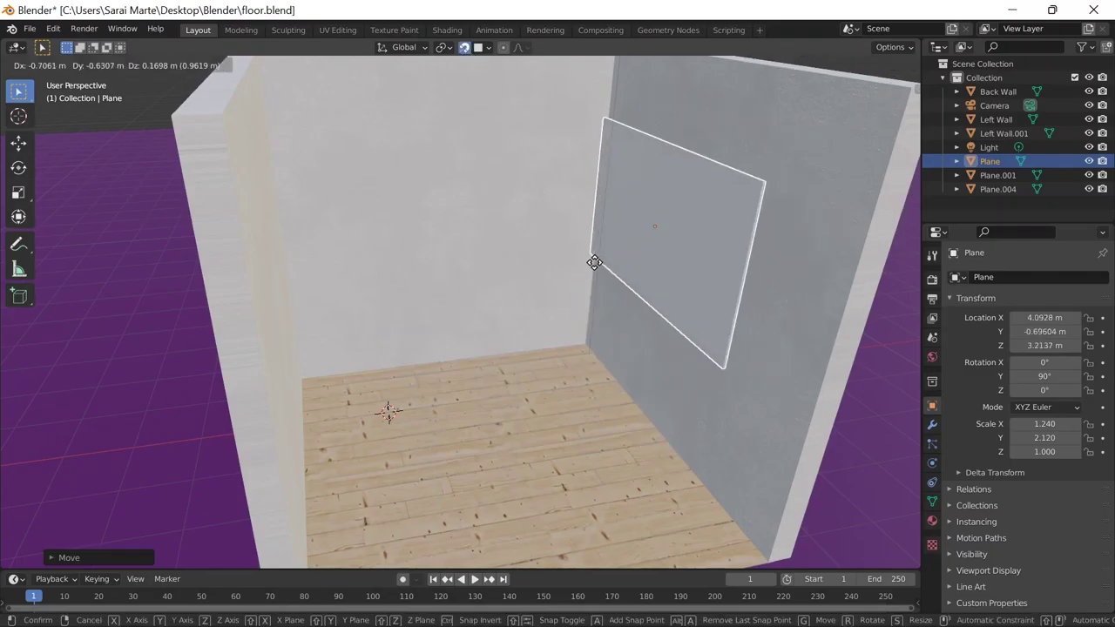
left_click(580, 260)
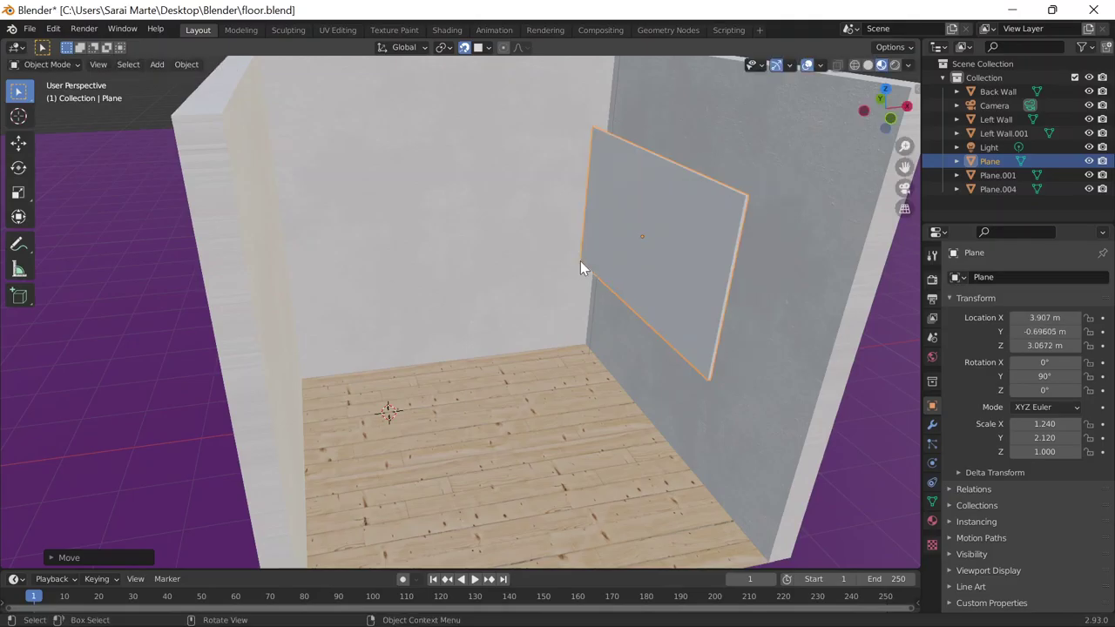
mouse_move(665, 266)
middle_mouse_down()
mouse_move(646, 300)
mouse_move(806, 357)
mouse_move(772, 396)
middle_mouse_up()
middle_click_drag(766, 200, 762, 189)
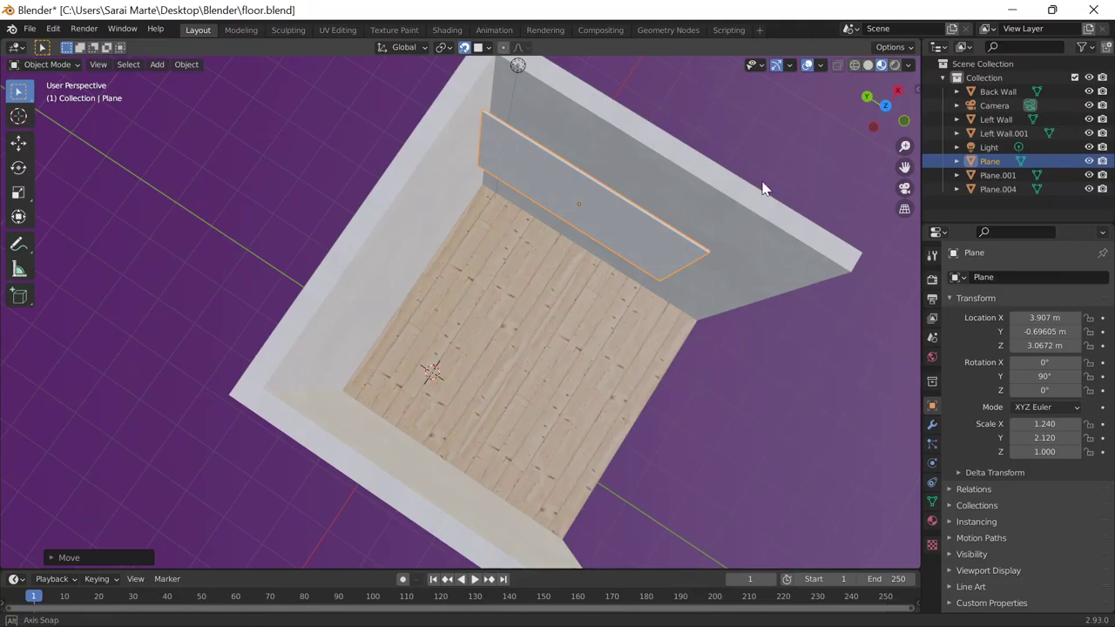
mouse_move(762, 189)
middle_mouse_down()
mouse_move(813, 154)
mouse_move(689, 269)
mouse_move(715, 331)
mouse_move(562, 341)
middle_mouse_up()
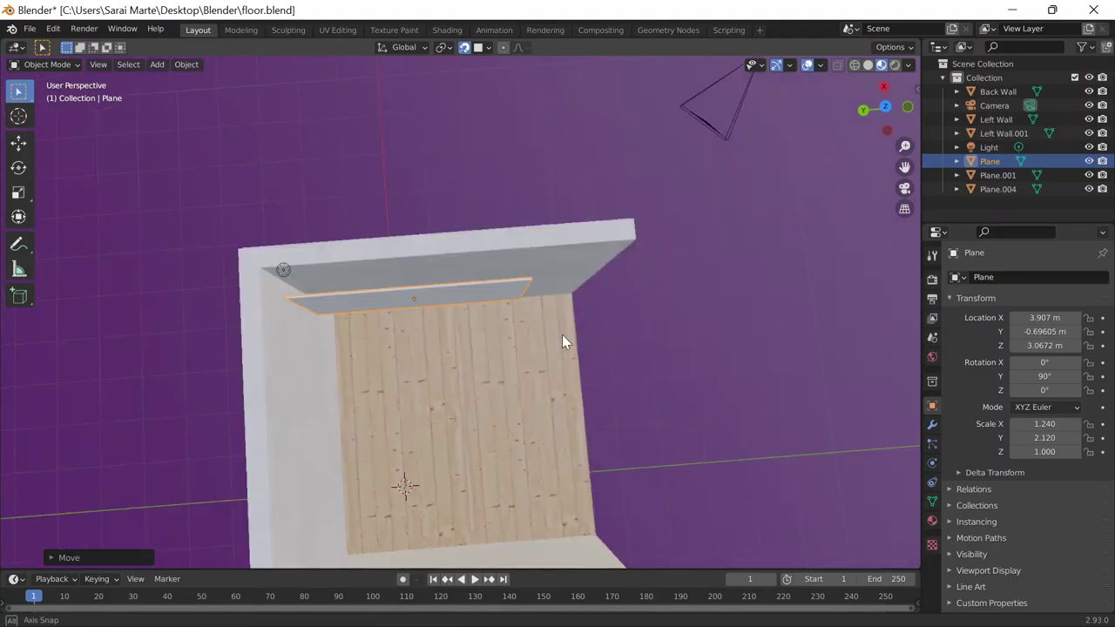
key("g")
key("y")
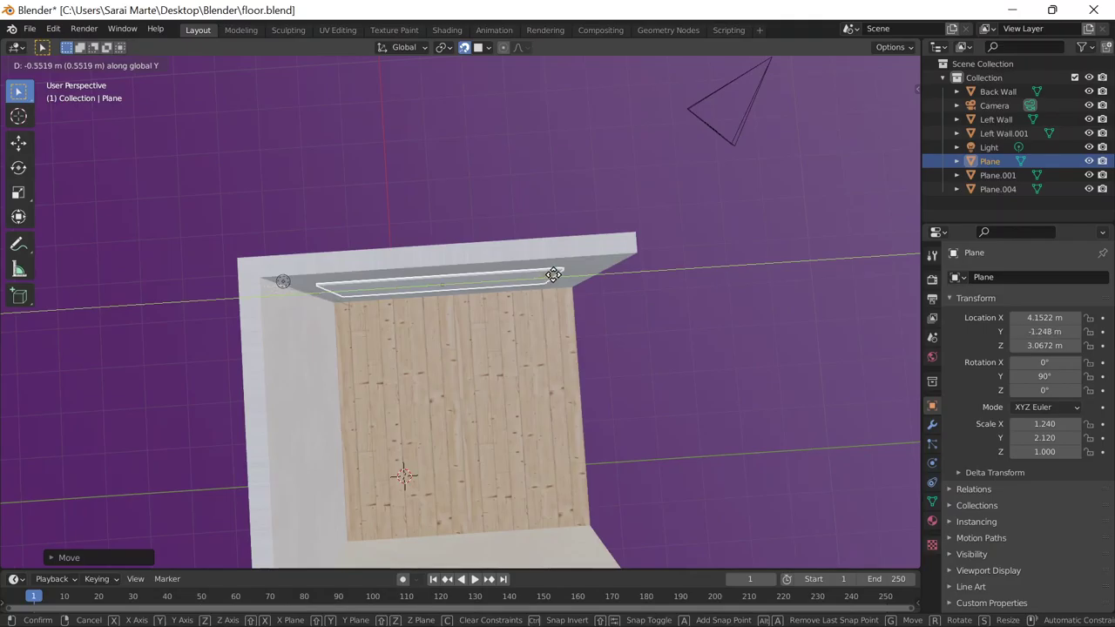
left_click(553, 274)
middle_click_drag(553, 274, 614, 281)
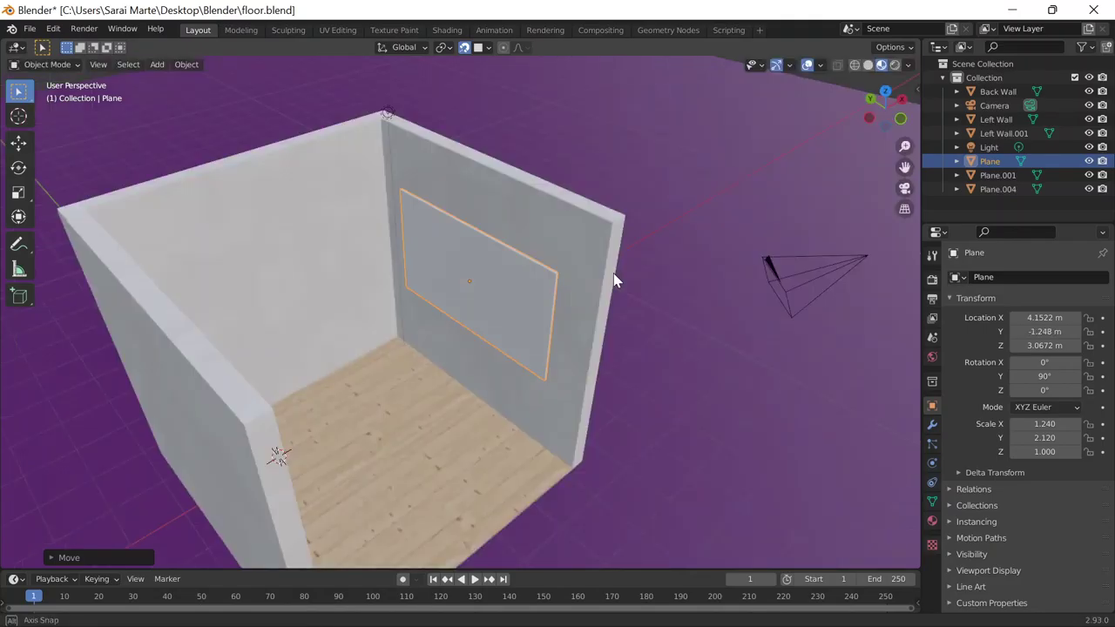
middle_click_drag(614, 280, 659, 285)
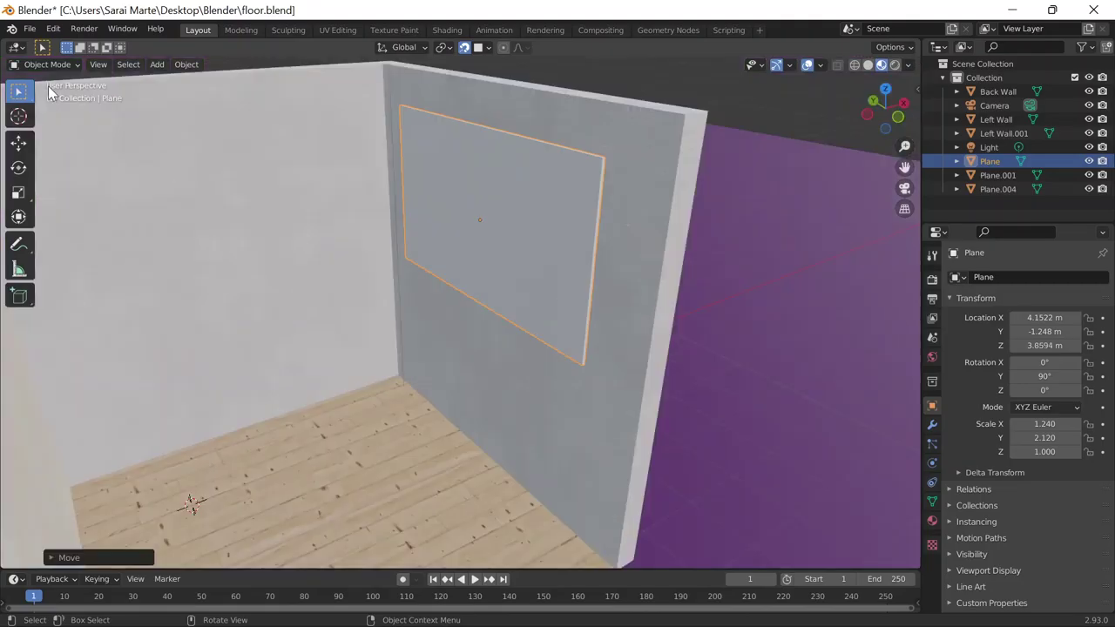
Choose the Inset Faces tool in Edit Mode and save floor.blend.
key("Tab")
left_click(19, 348)
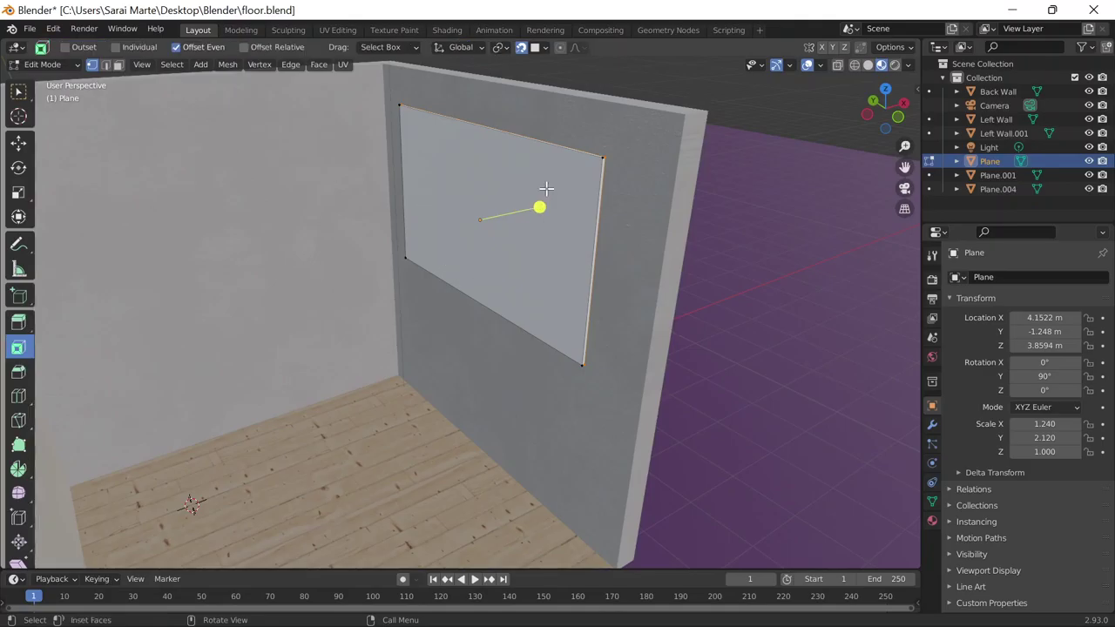
key("Tab")
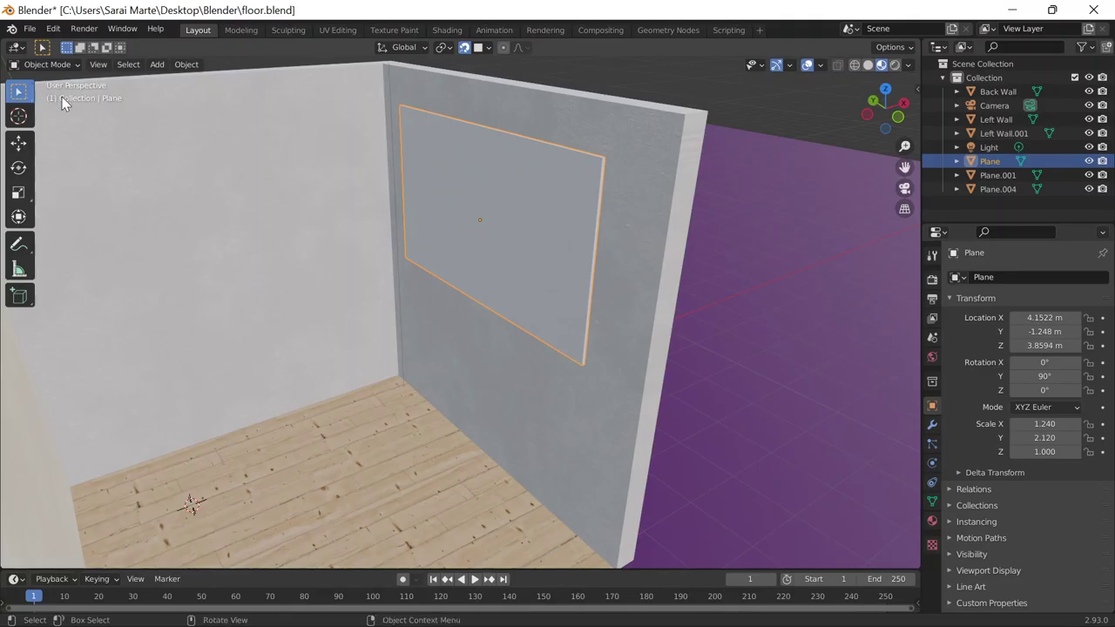
key("ctrl+s")
Select all four corner vertices and inset the face by about 0.05 m.
key("Tab")
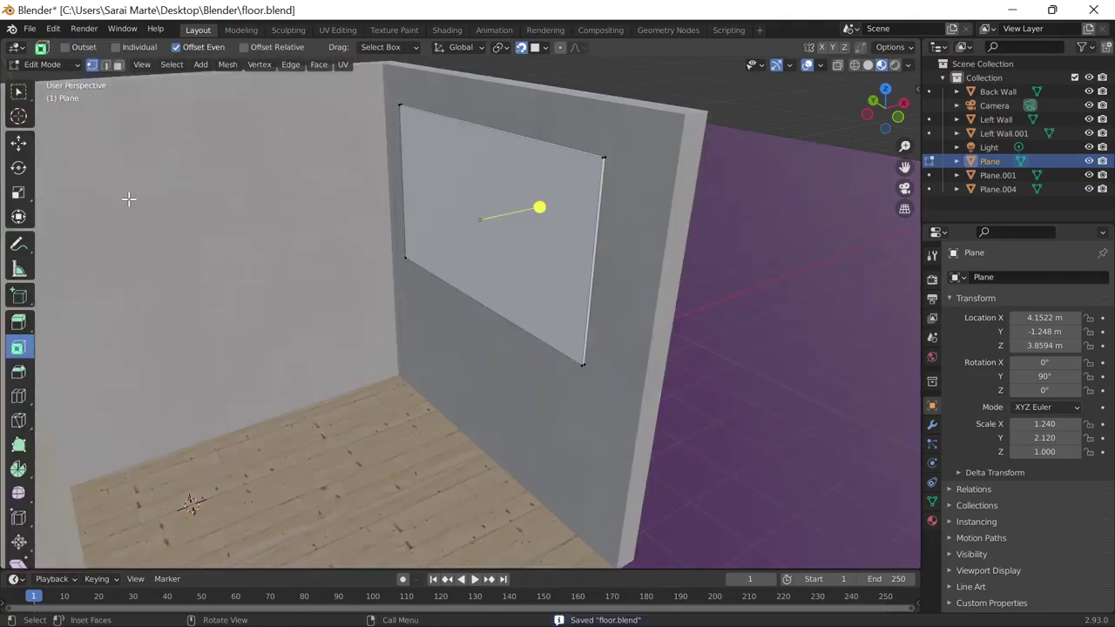
left_click(400, 110)
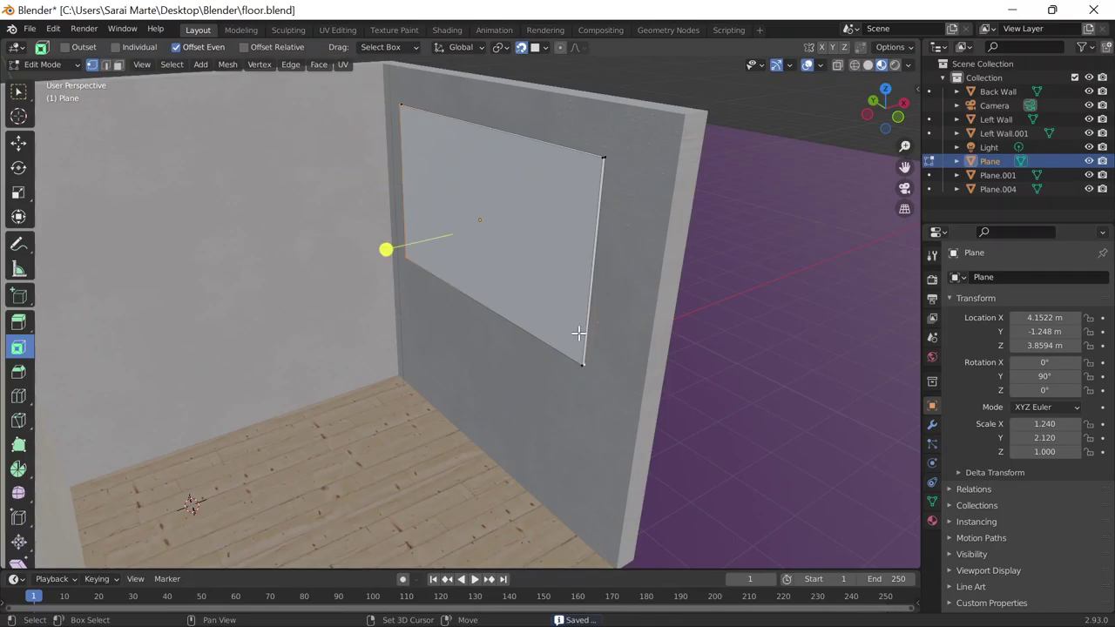
left_click(579, 364, "shift")
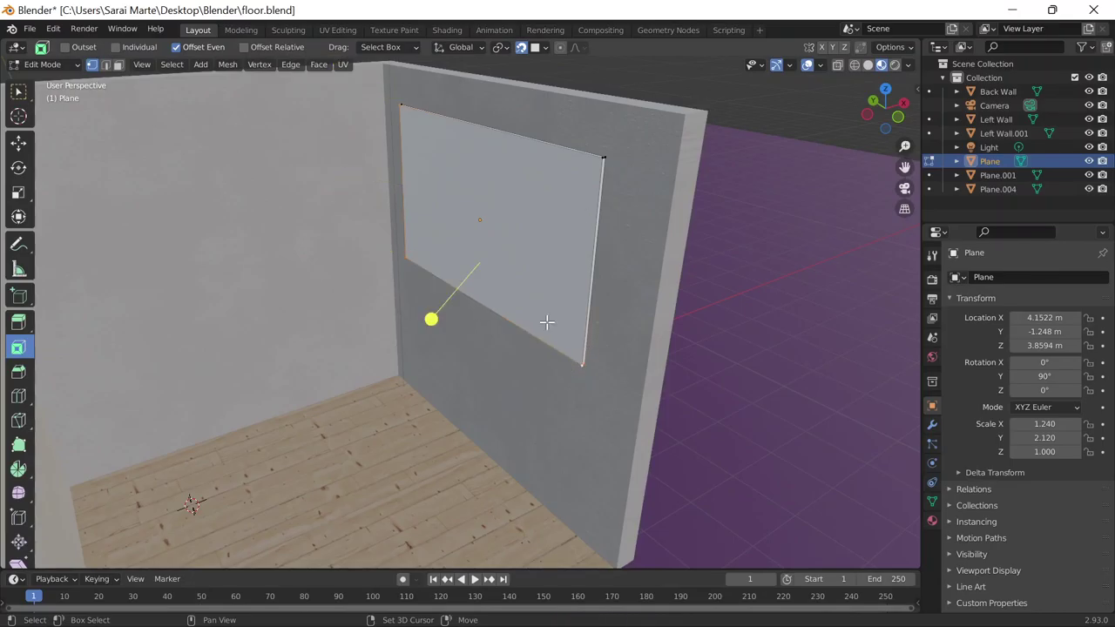
left_click(602, 159)
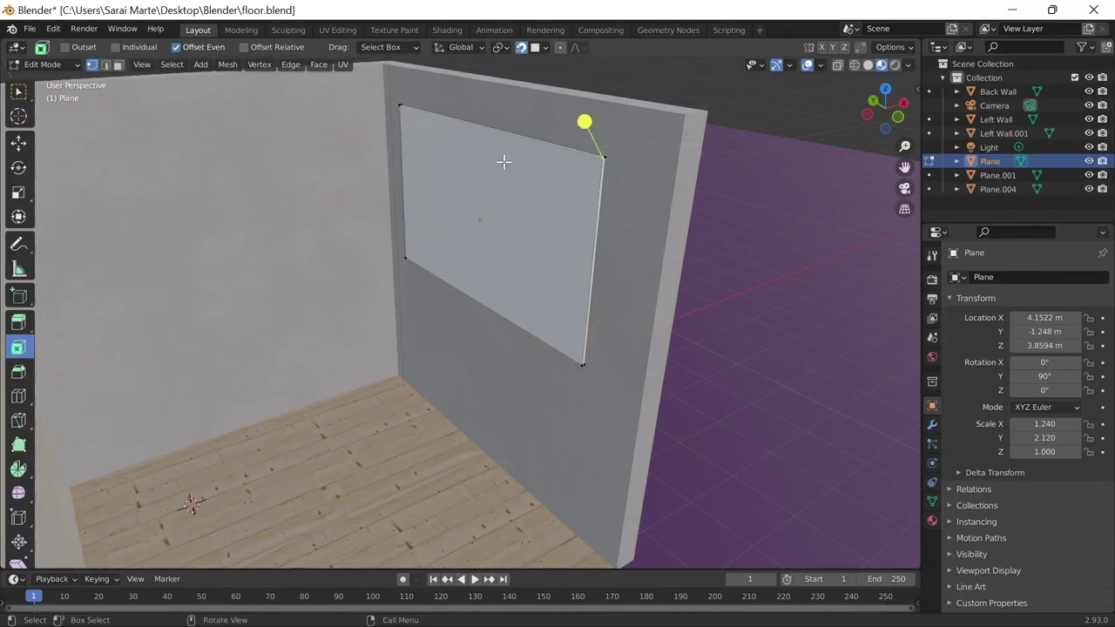
left_click(399, 106, "shift")
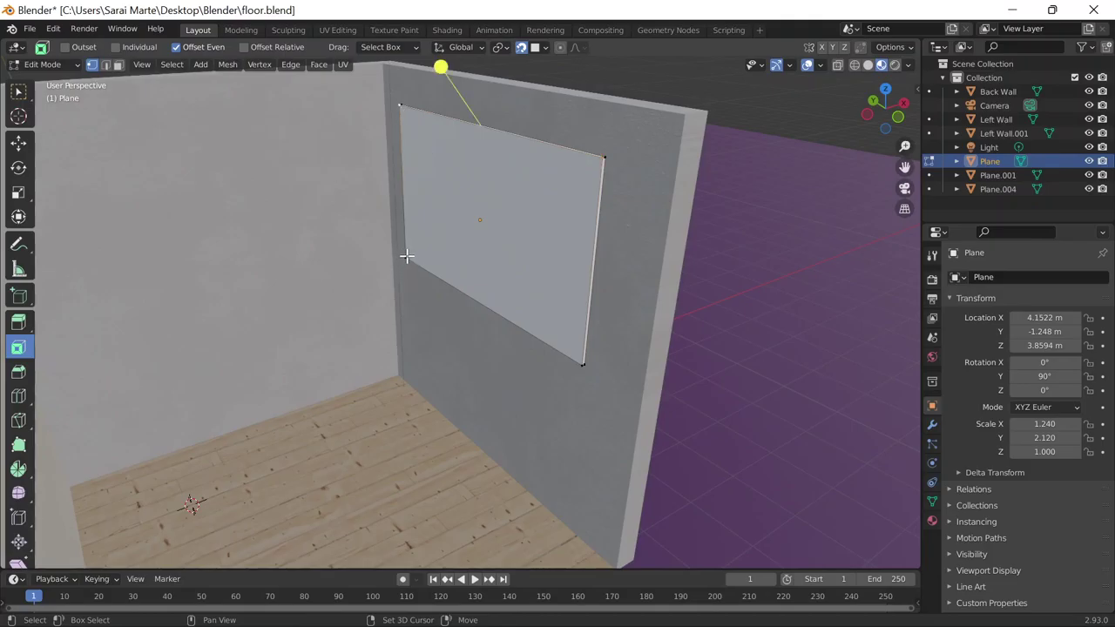
left_click(405, 257, "shift")
left_click(582, 364, "shift")
left_click_drag(416, 234, 421, 241)
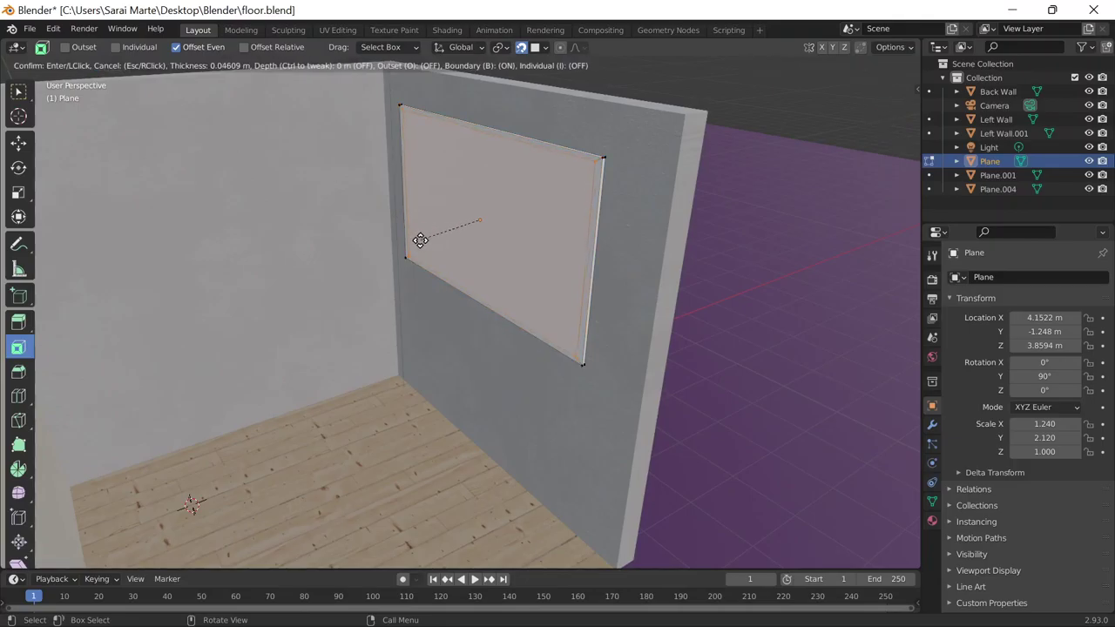
left_click_drag(421, 241, 421, 239)
left_click(422, 239)
key("Tab")
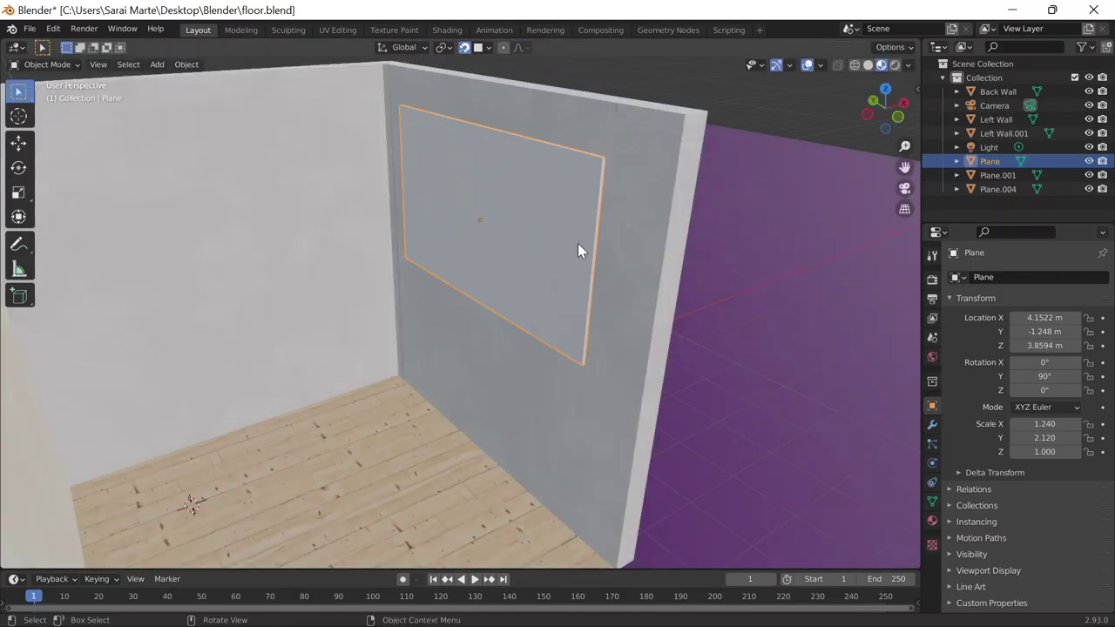
Extrude the screen face a small depth along its normal, redoing a first attempt.
key("Tab")
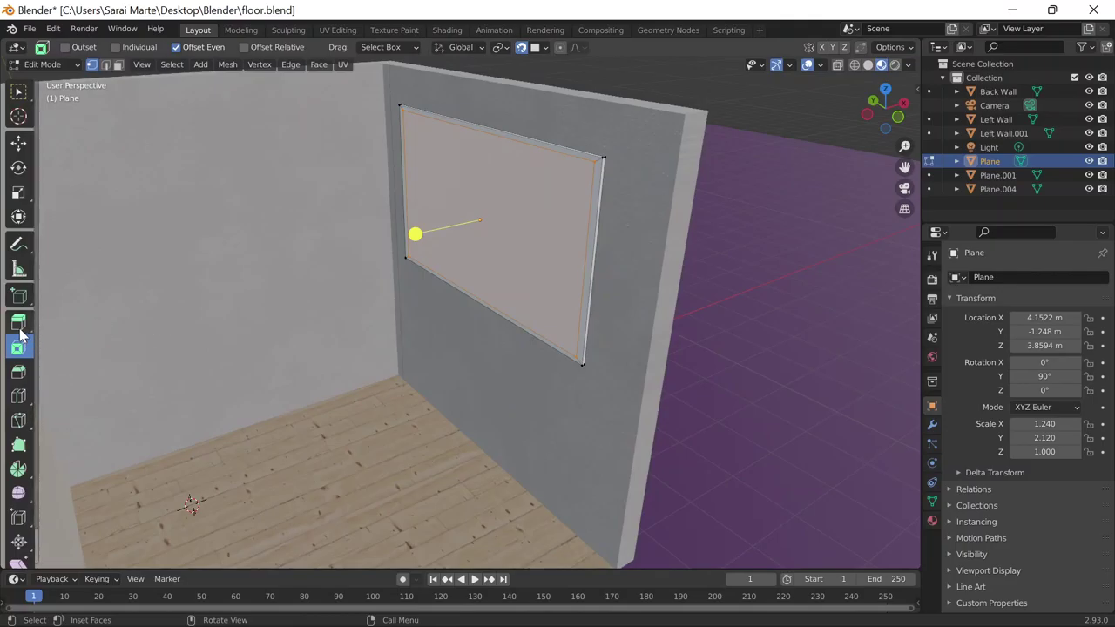
left_click(19, 326)
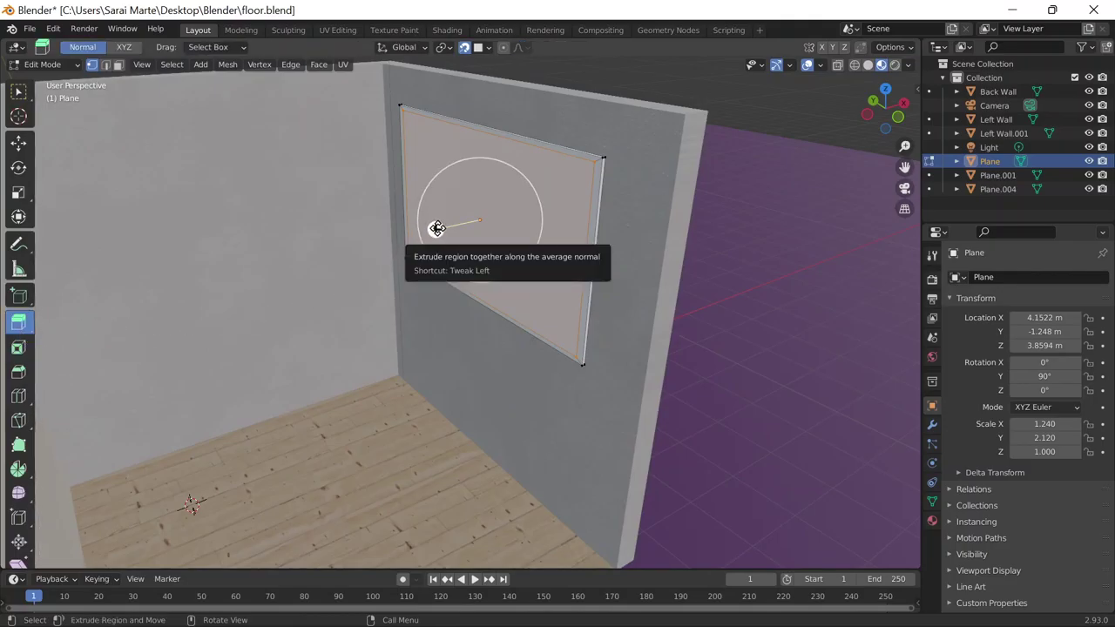
mouse_move(437, 228)
left_mouse_down()
mouse_move(378, 243)
mouse_move(416, 120)
left_mouse_up()
key("ctrl+z")
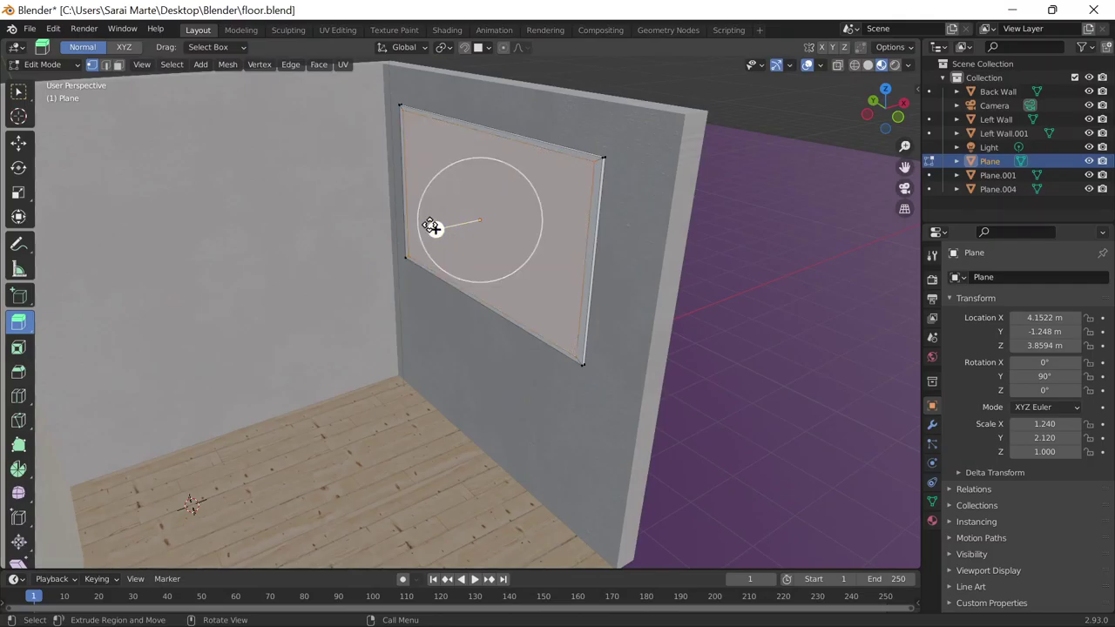
left_click_drag(432, 227, 409, 119)
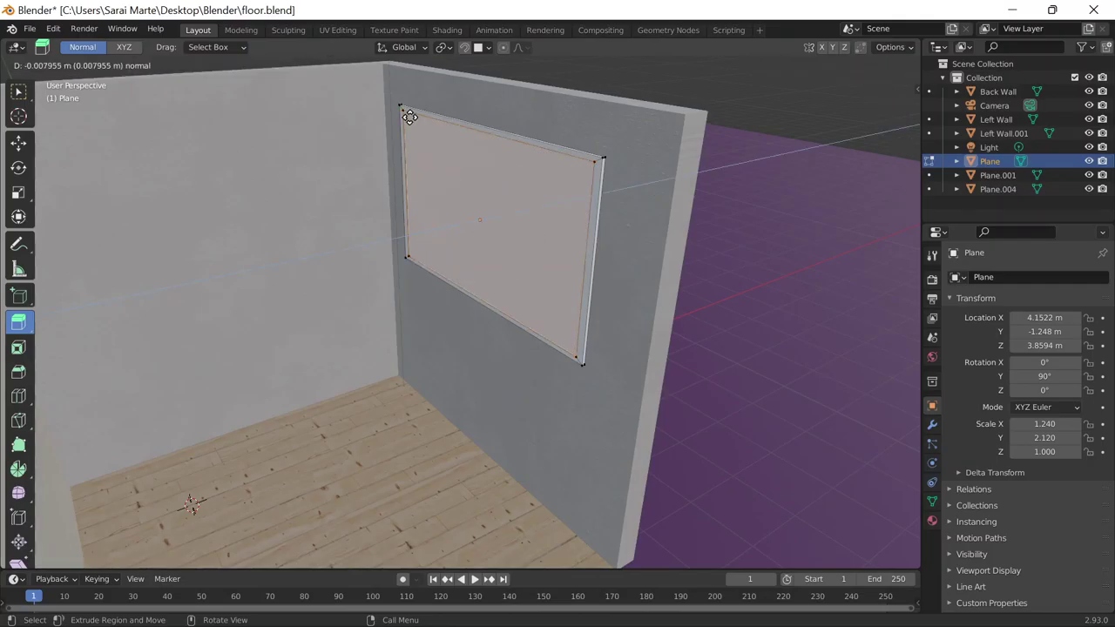
left_click_drag(409, 119, 411, 120)
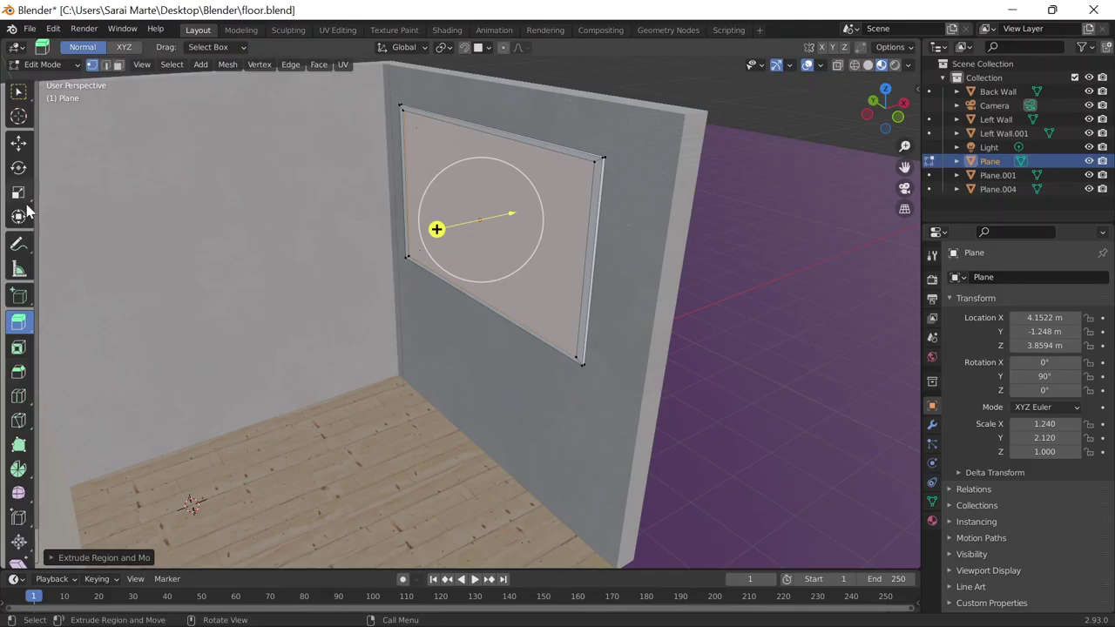
right_click(471, 172)
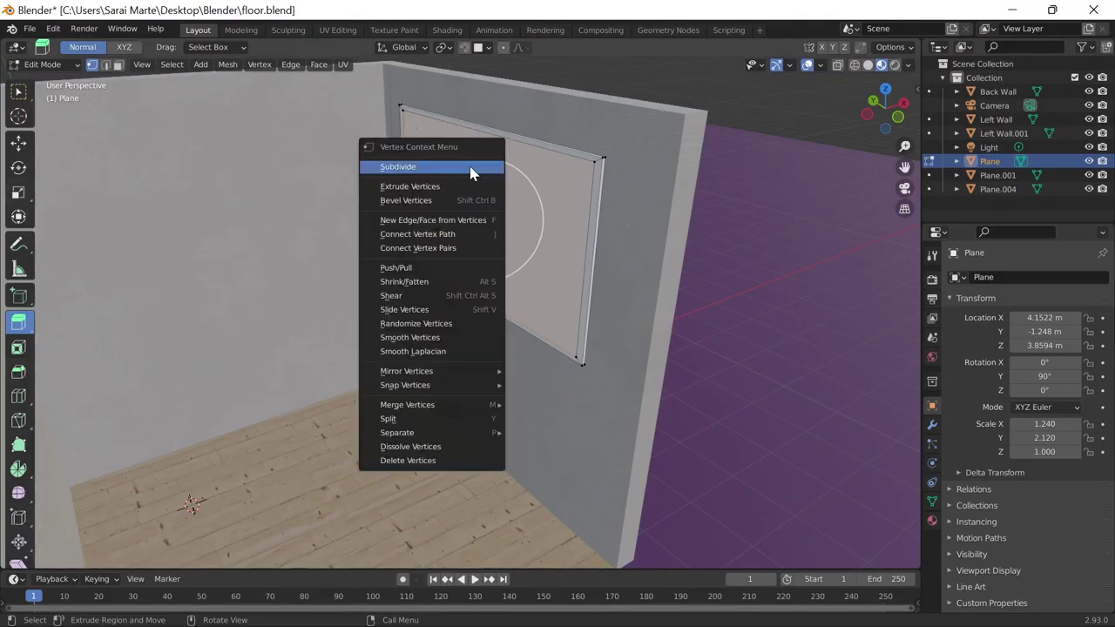
Subdivide the screen face into a grid and cancel a trial extrude.
left_click(471, 168)
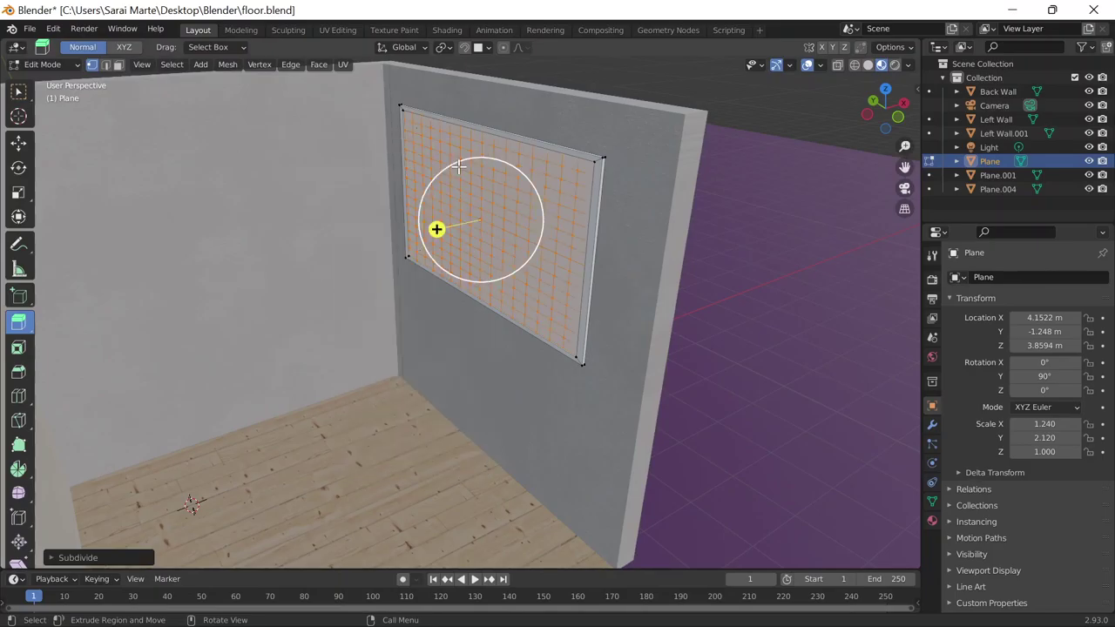
left_click(18, 323)
left_click_drag(436, 229, 437, 221)
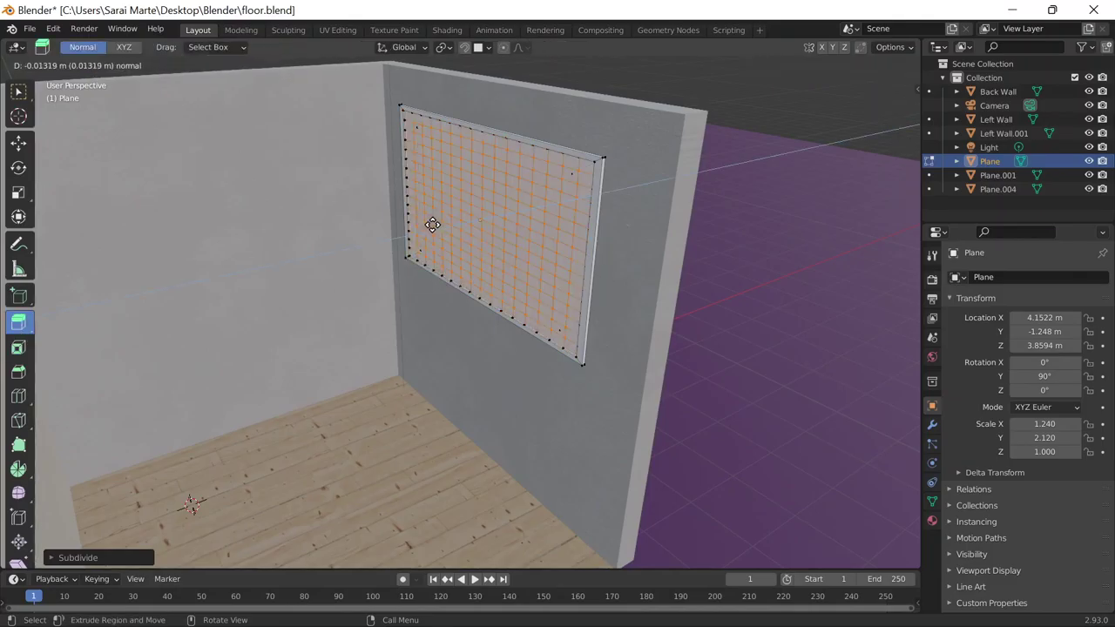
right_click(437, 221)
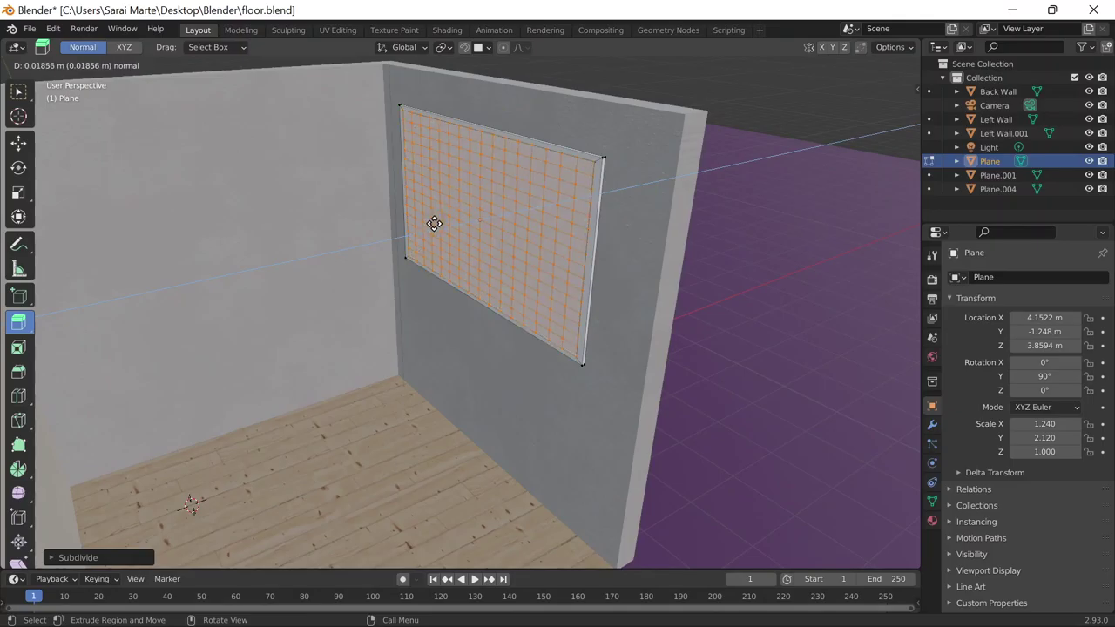
key("ctrl+z")
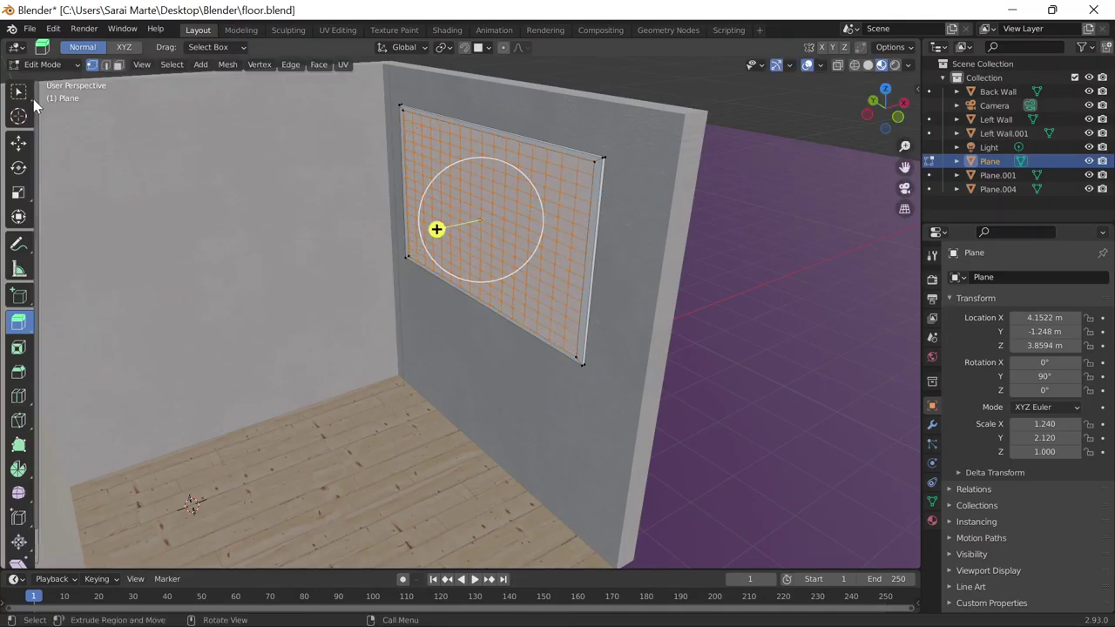
Box-select the grid vertices and orbit to a low frontal view of the wall.
key("w")
mouse_move(403, 111)
left_mouse_down()
mouse_move(497, 328)
mouse_move(600, 363)
left_mouse_up()
middle_click_drag(575, 380, 663, 404)
mouse_move(681, 401)
middle_mouse_down()
mouse_move(709, 406)
mouse_move(595, 411)
middle_mouse_up()
left_click(596, 407)
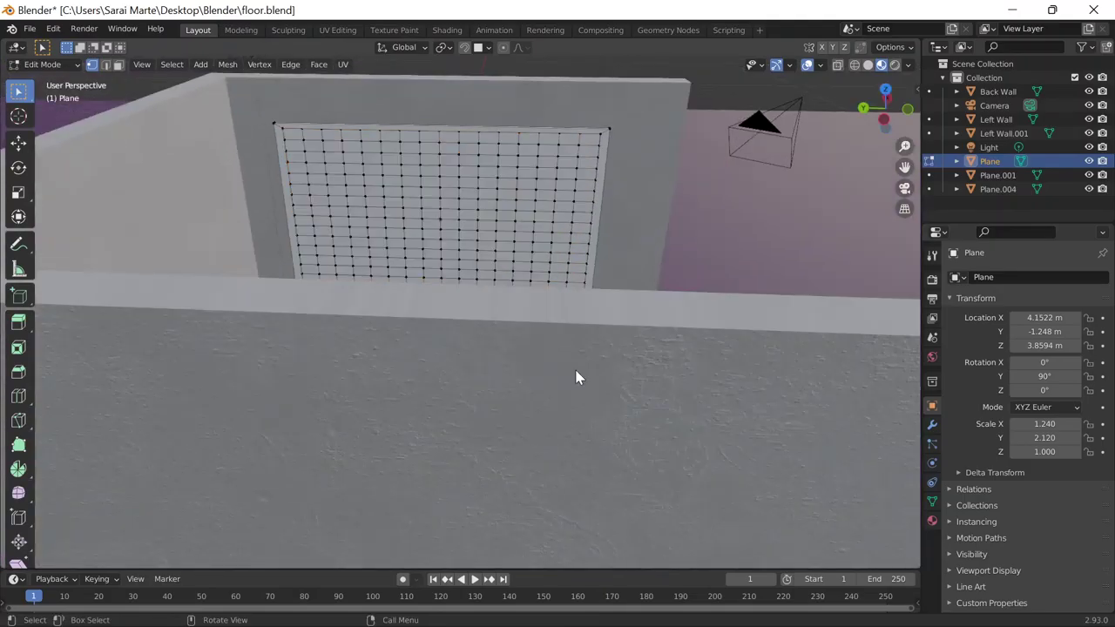
Return to Object Mode, hide the Left Wall, and select the screen plane.
key("Tab")
left_click(484, 380)
key("h")
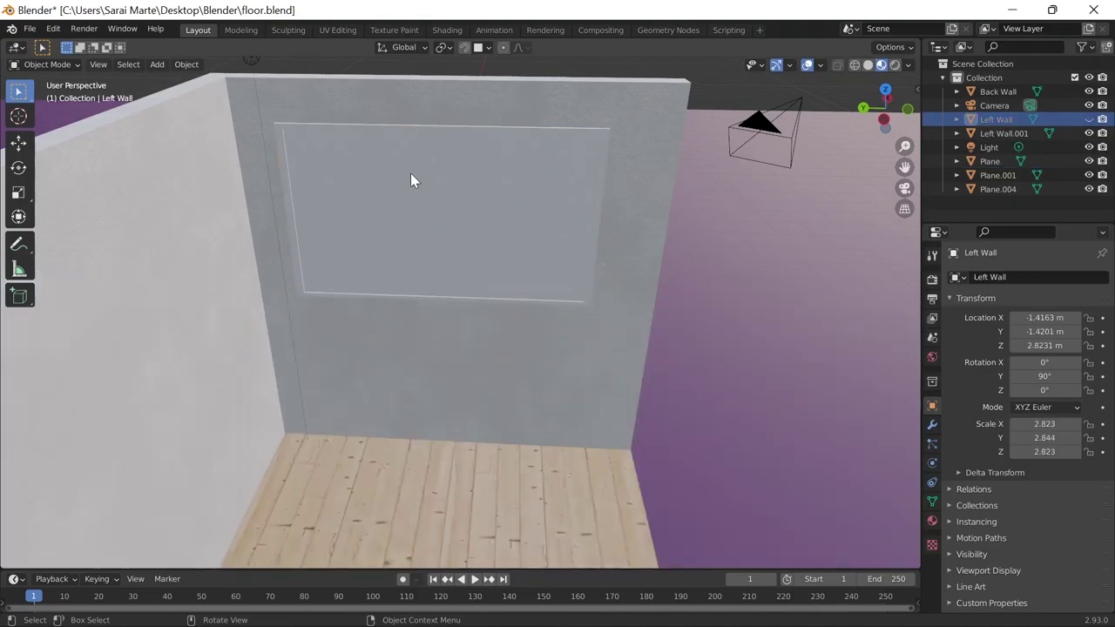
left_click(410, 179)
scroll(411, 180, "up", 2)
scroll(411, 174, "down", 2)
left_click(366, 232)
mouse_move(411, 173)
middle_mouse_down()
mouse_move(366, 232)
mouse_move(364, 193)
middle_mouse_up()
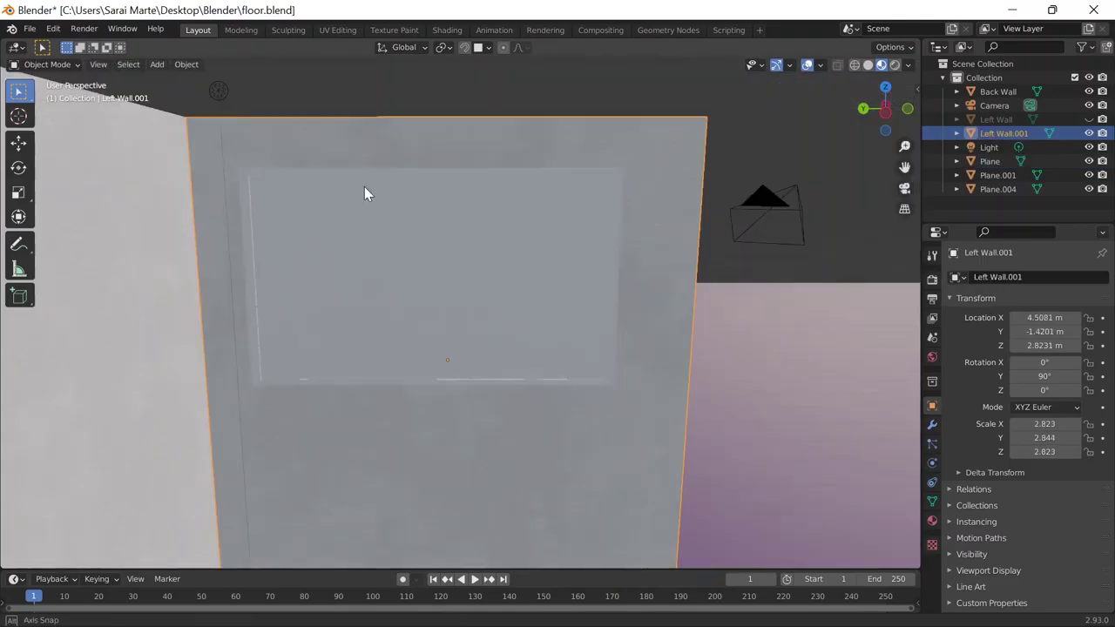
left_click(364, 191)
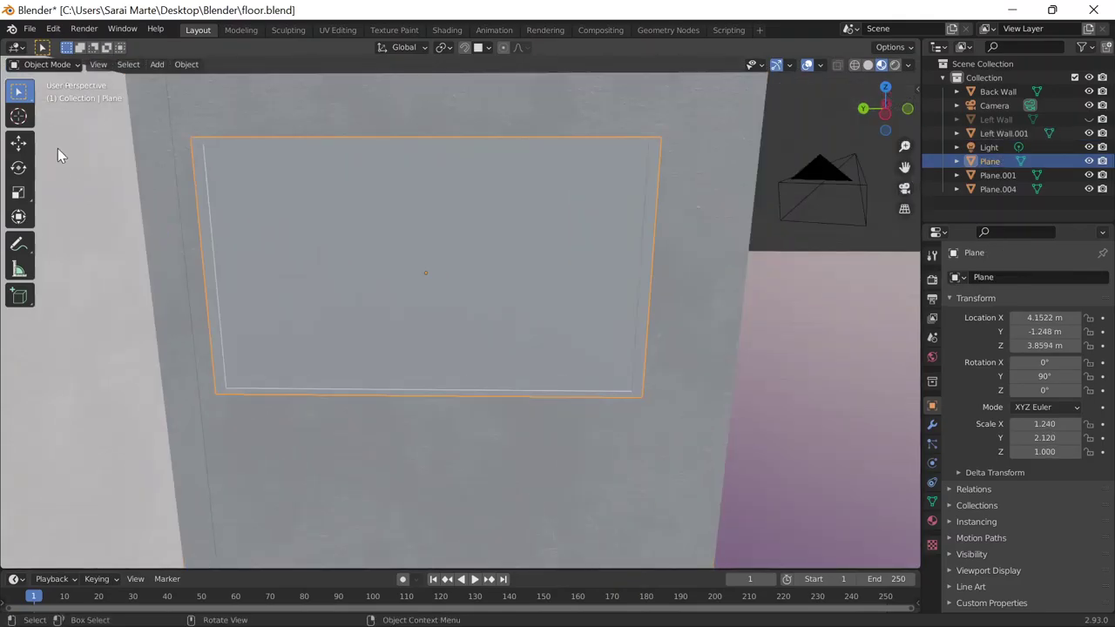
key("shift+a")
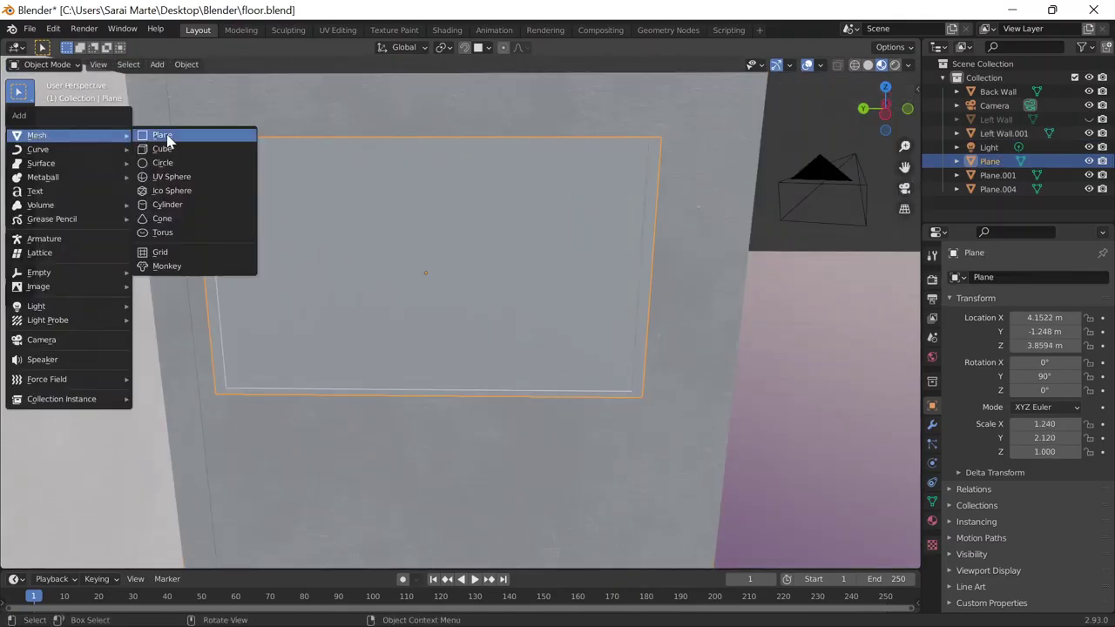
Add a new plane, Plane.002, and shift it along Y into the room.
left_click(166, 135)
key("g")
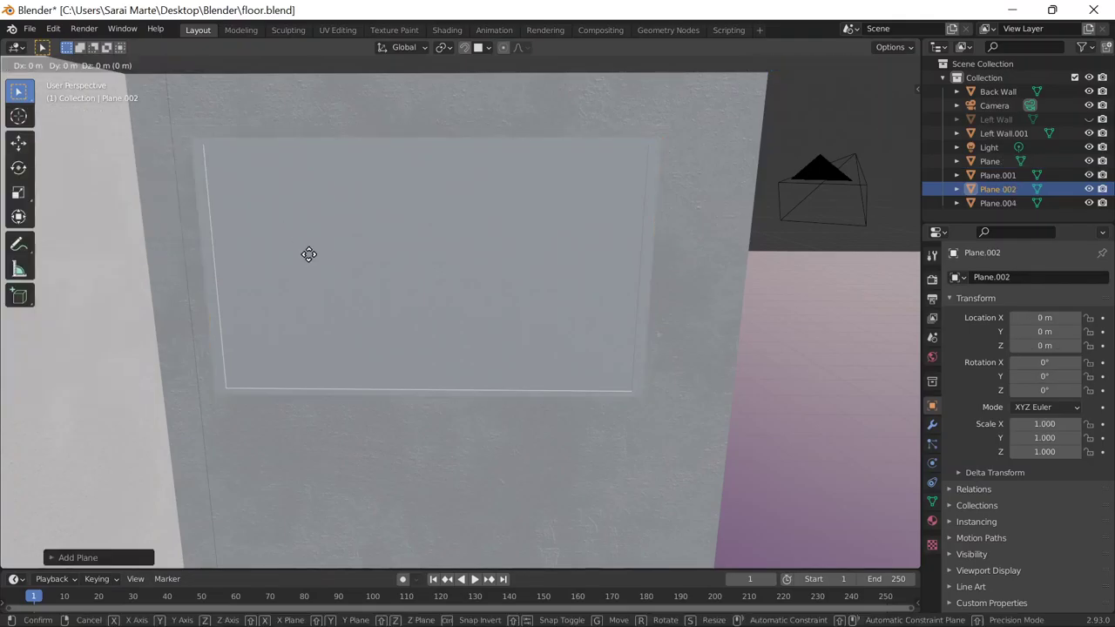
key("y")
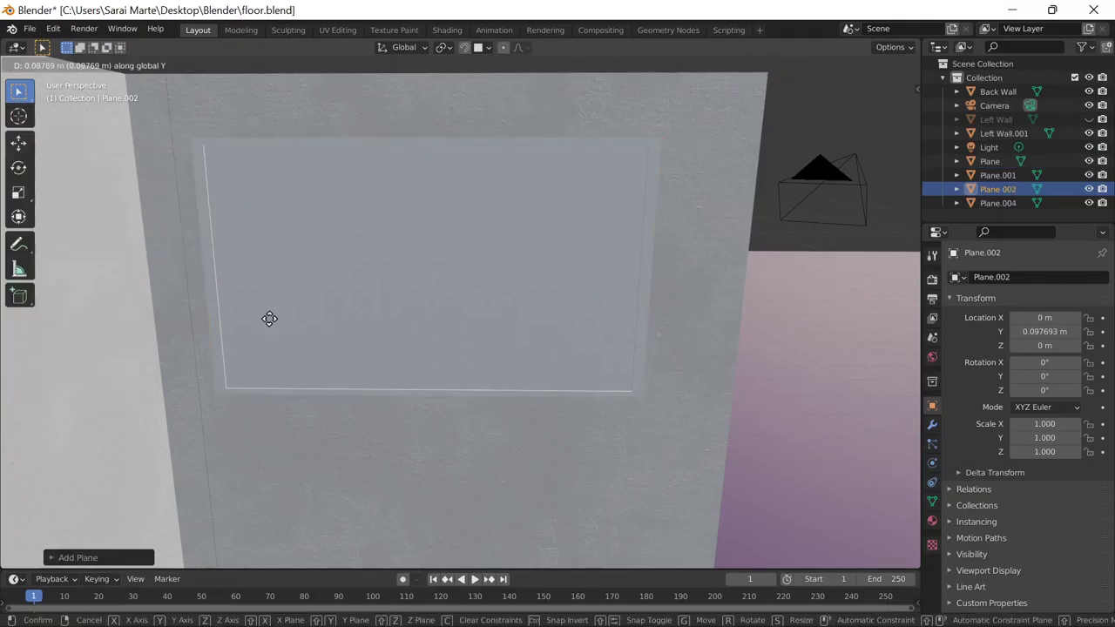
left_click(269, 319)
scroll(375, 313, "down", 3)
mouse_move(375, 314)
middle_mouse_down()
mouse_move(256, 343)
mouse_move(234, 311)
mouse_move(280, 298)
middle_mouse_up()
scroll(280, 298, "down", 3)
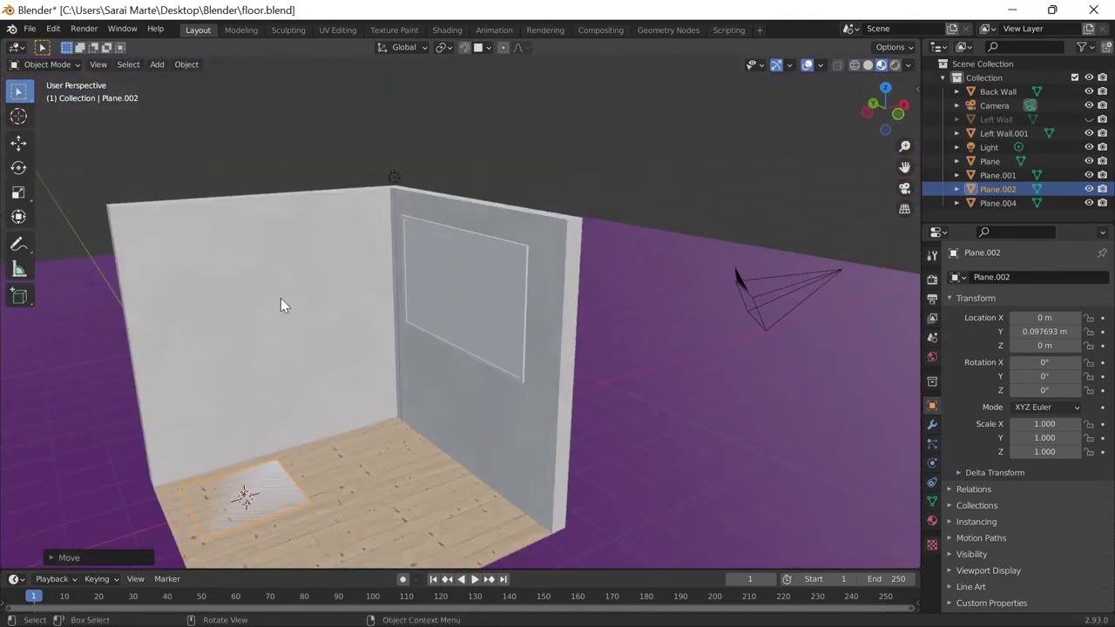
Raise the new plane to Z 1.2274 m, then reselect the wall frame.
key("g")
key("z")
left_click(209, 188)
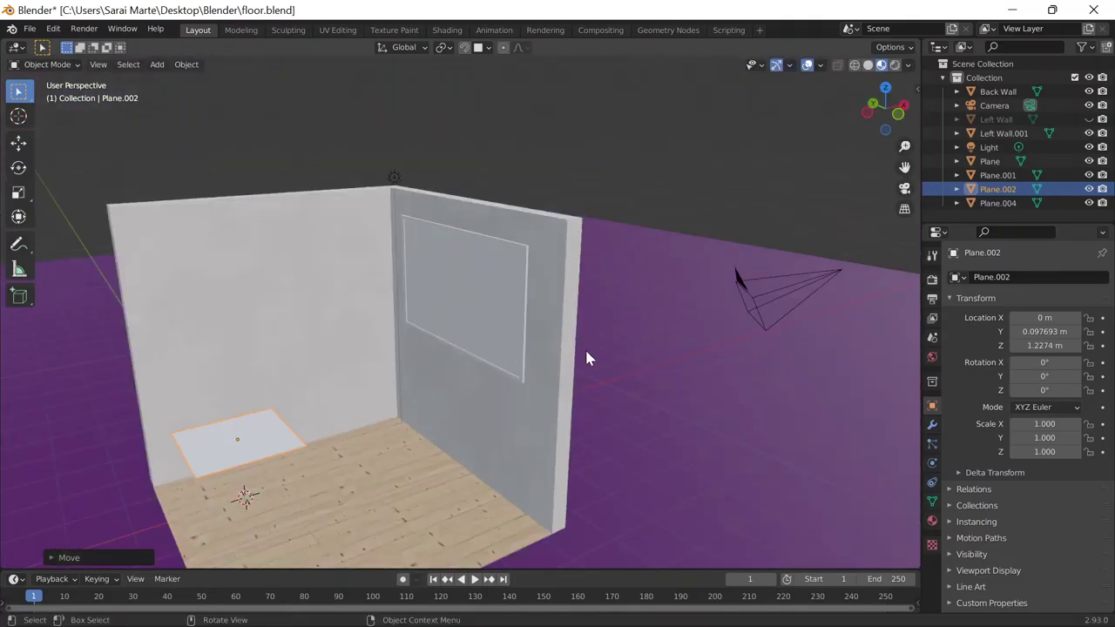
left_click(455, 292)
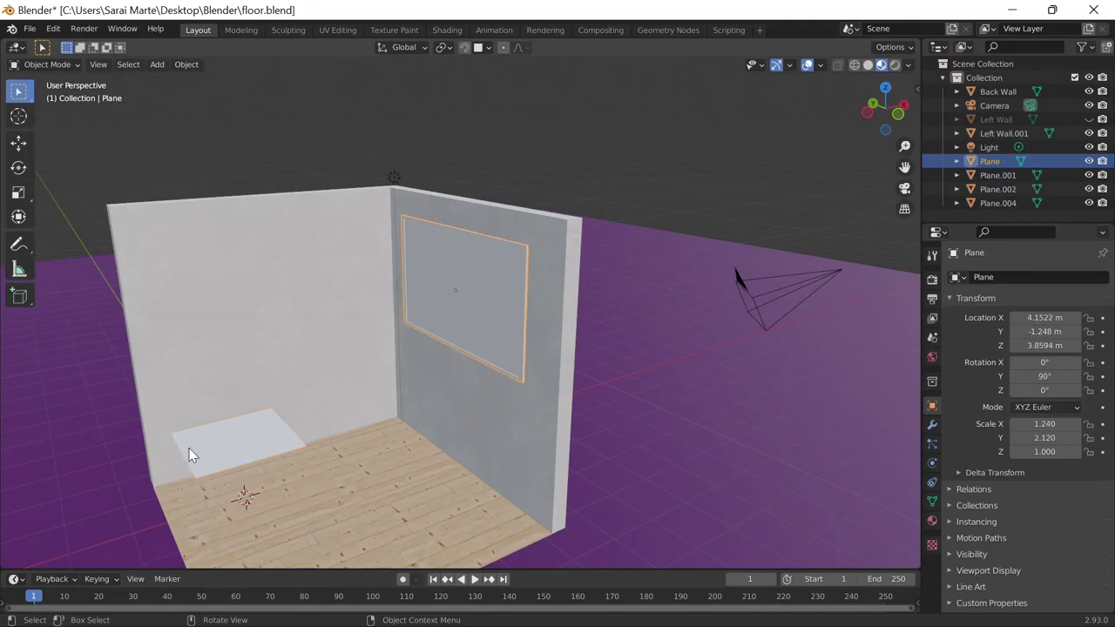
left_click(277, 442)
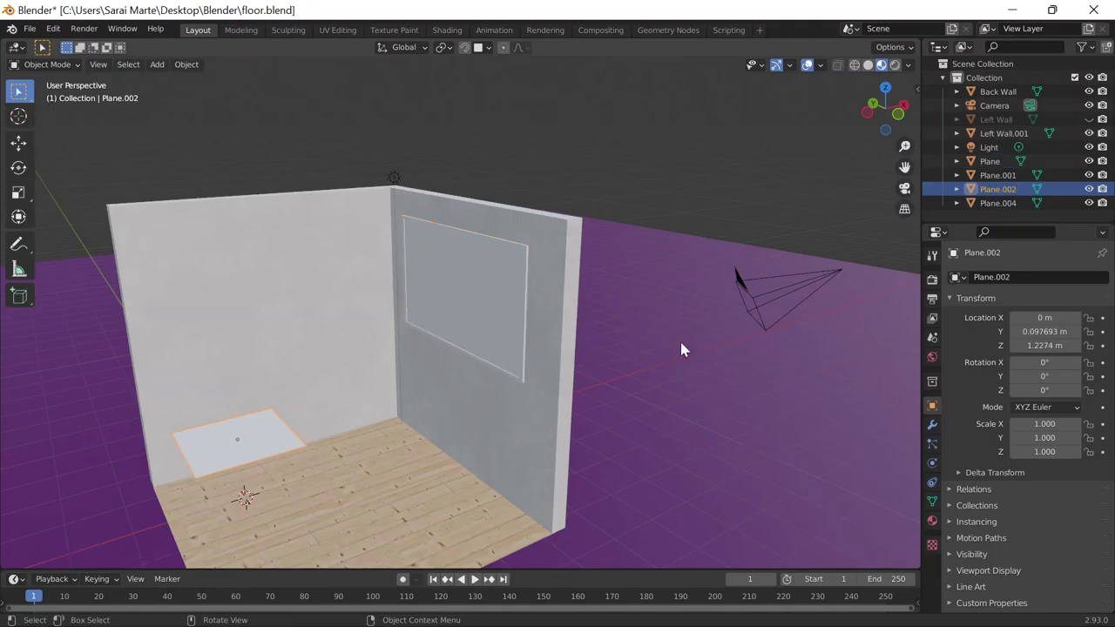
left_click(461, 292)
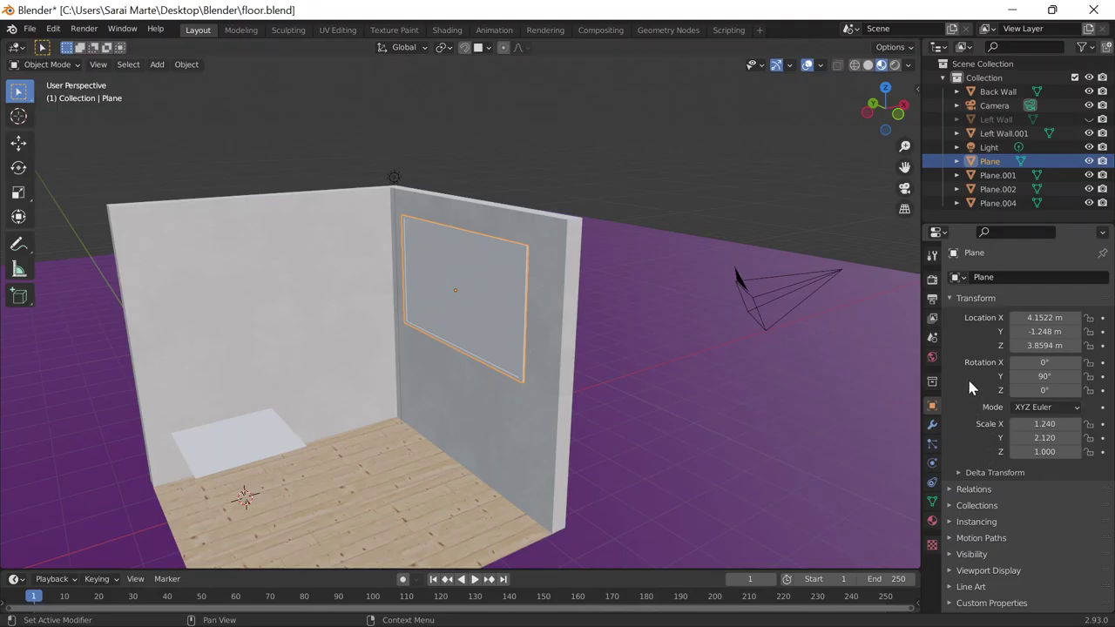
Select the new small plane and set its Y rotation to 90°.
left_click(281, 432)
left_click(1030, 380)
type("90")
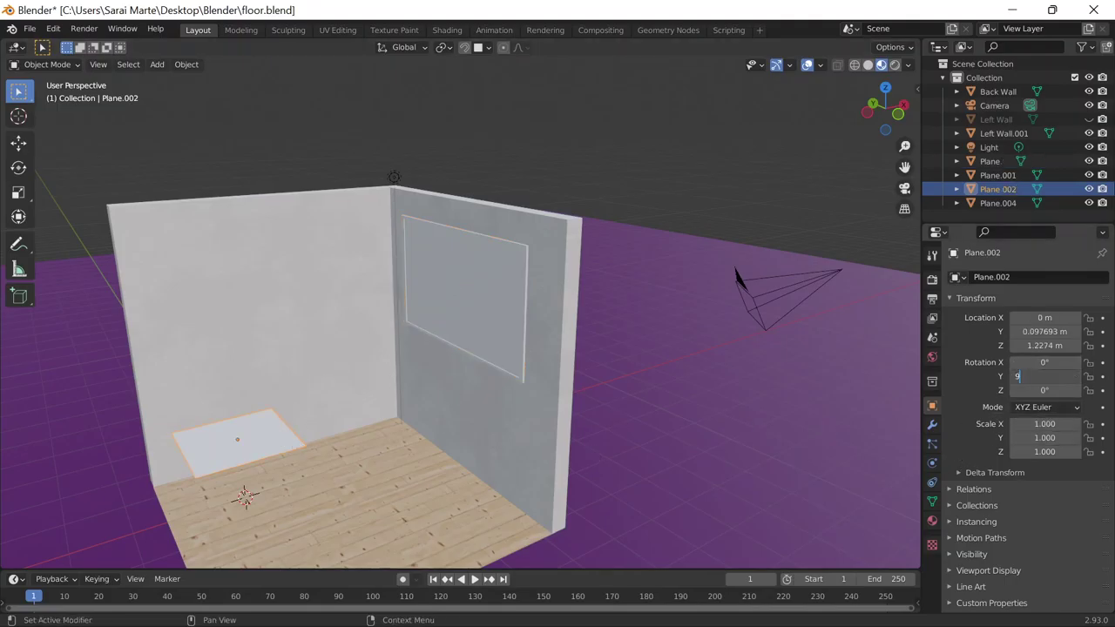
key("Return")
Widen the plane to Y scale 1.650 and move it up over the frame on the wall.
mouse_move(477, 329)
middle_mouse_down()
mouse_move(473, 406)
mouse_move(482, 386)
middle_mouse_up()
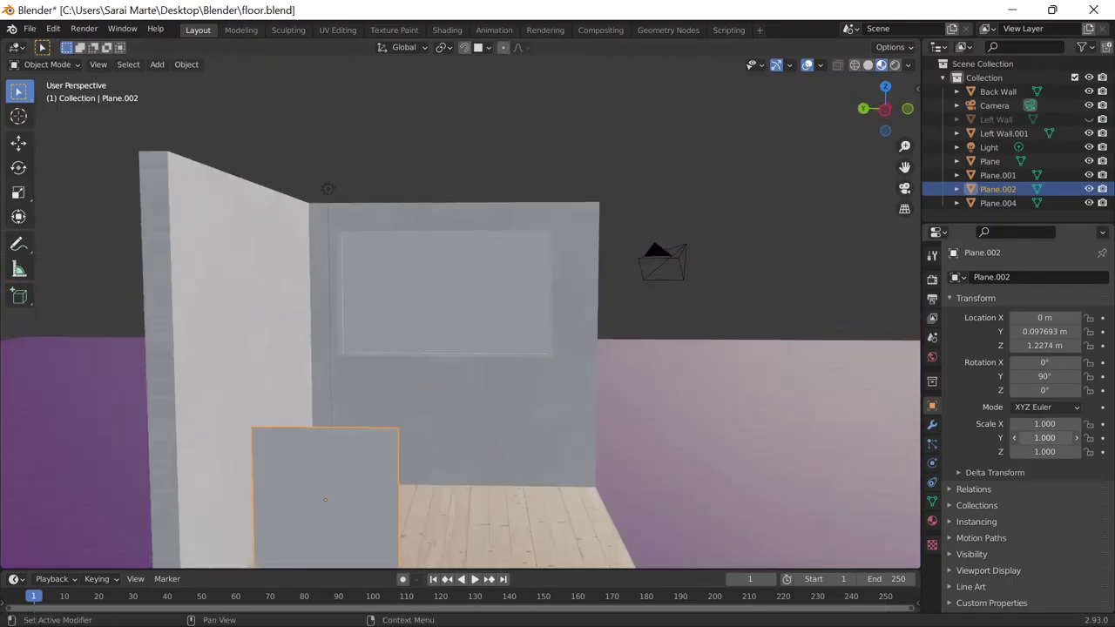
left_click_drag(1036, 437, 1080, 438)
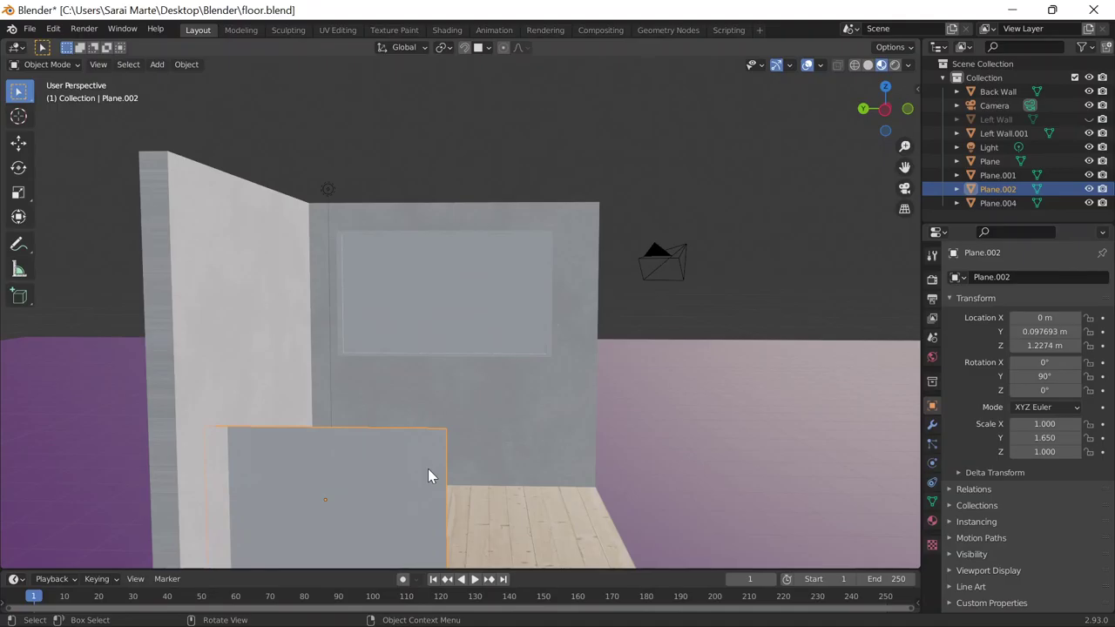
key("g")
left_click(528, 275)
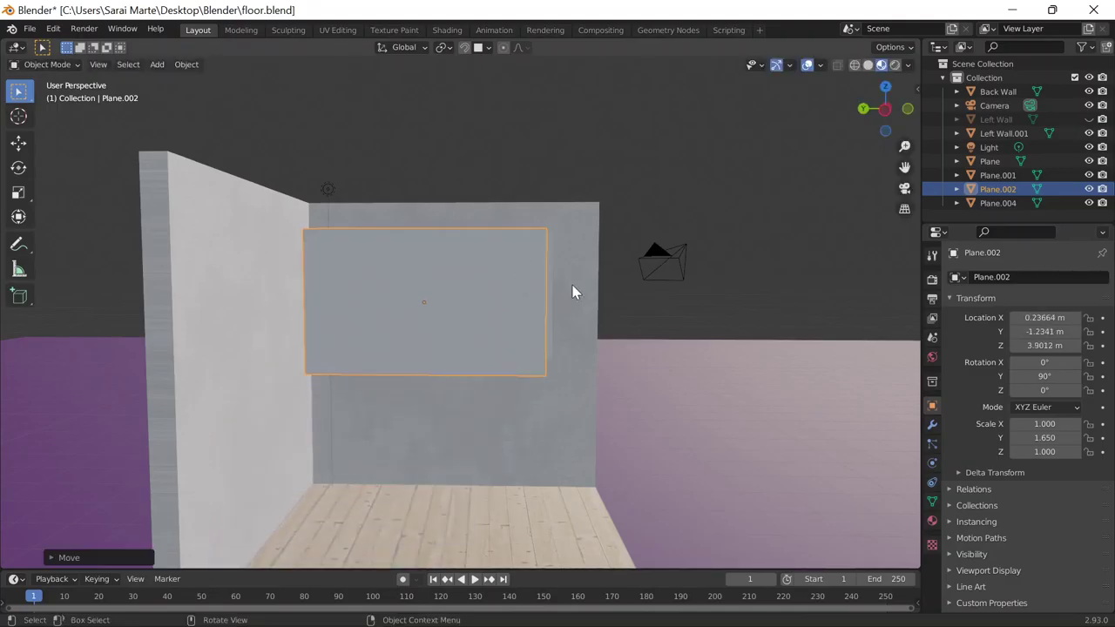
With snapping on, push the plane along X flat against the wall inside the frame.
middle_click_drag(572, 291, 574, 319)
left_click(464, 47)
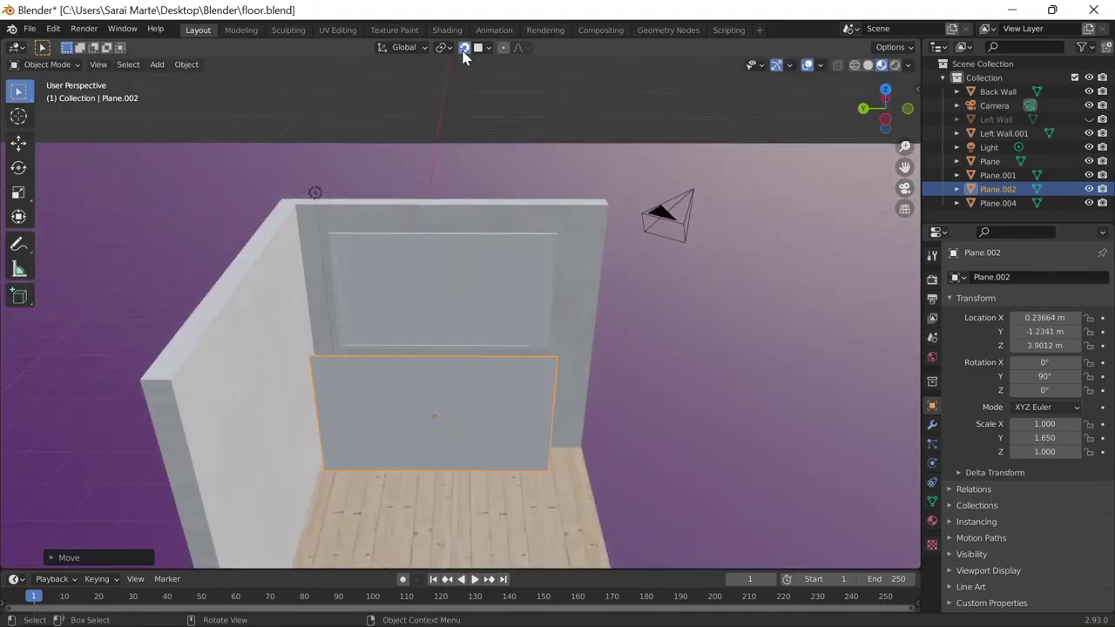
key("g")
key("x")
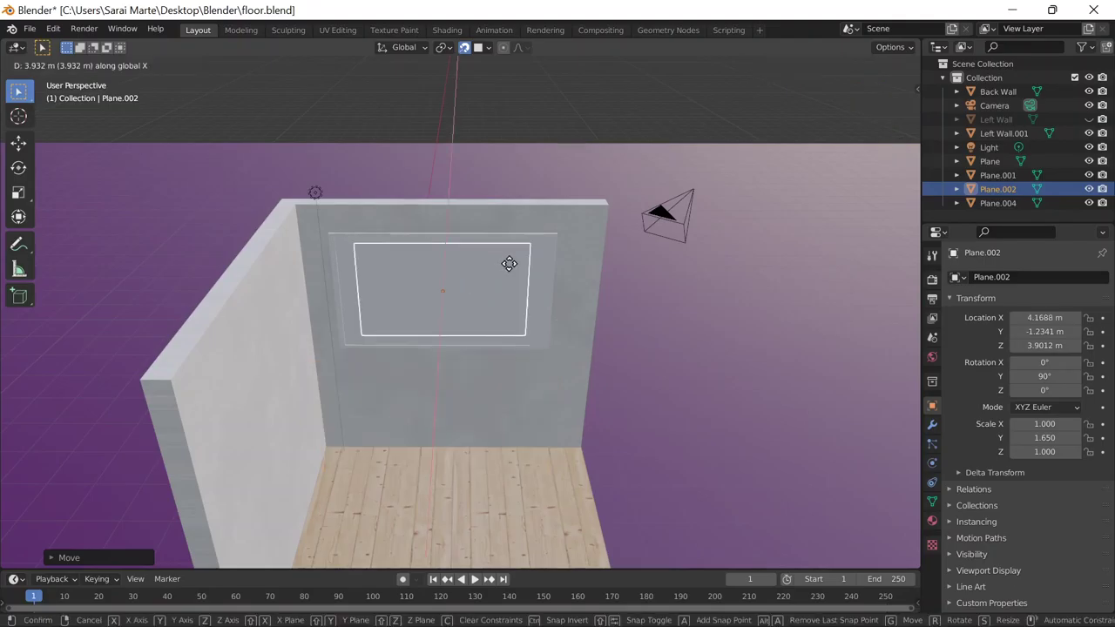
left_click(509, 263)
Select the larger frame plane and bring up its material settings.
scroll(463, 253, "up", 2)
scroll(462, 254, "up", 1)
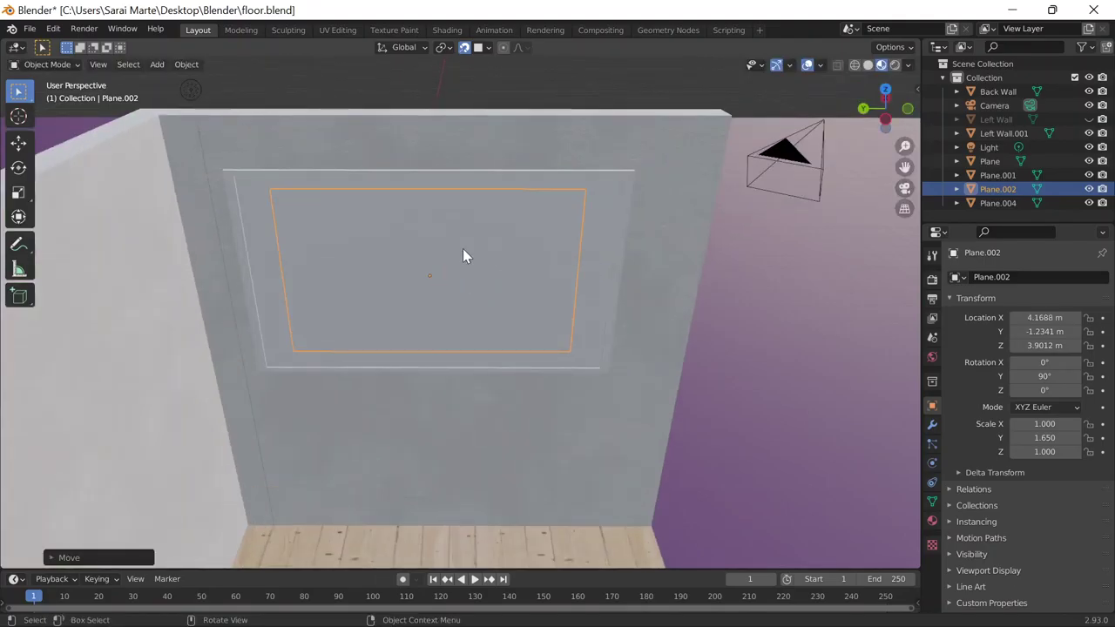
scroll(463, 255, "up", 2)
left_click(197, 154)
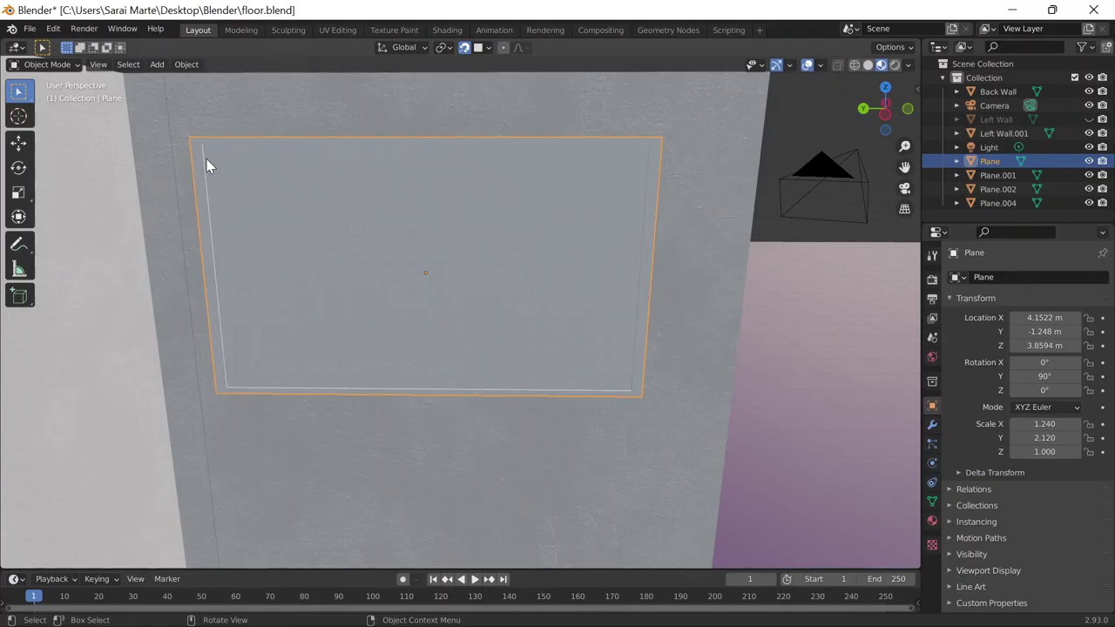
left_click(932, 520)
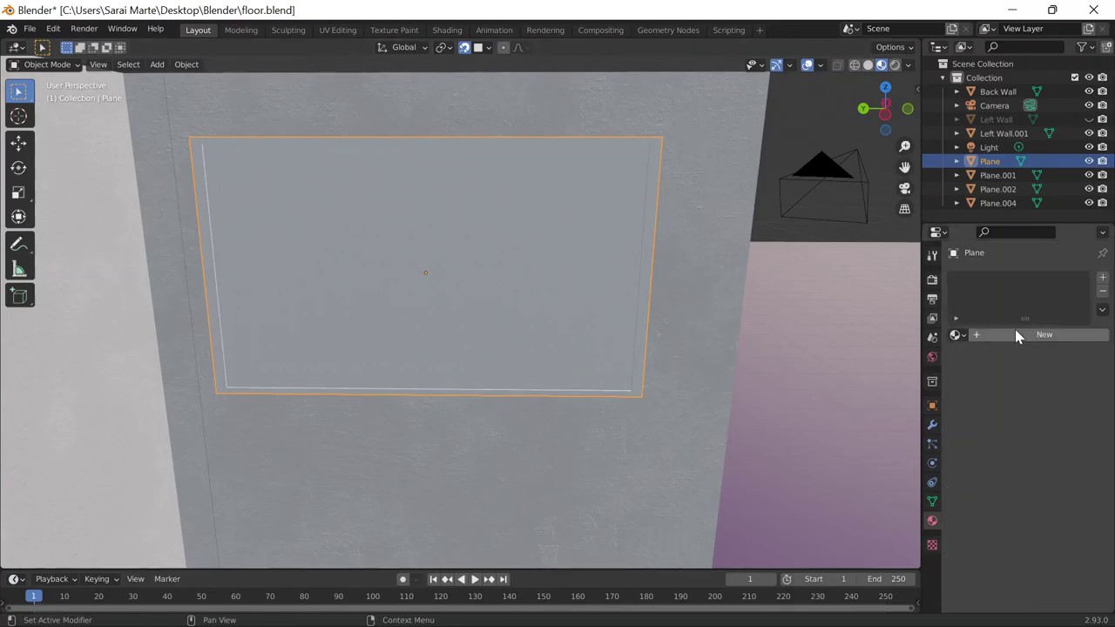
Create Material.006 for the frame and set its Base Color to black.
left_click(1017, 337)
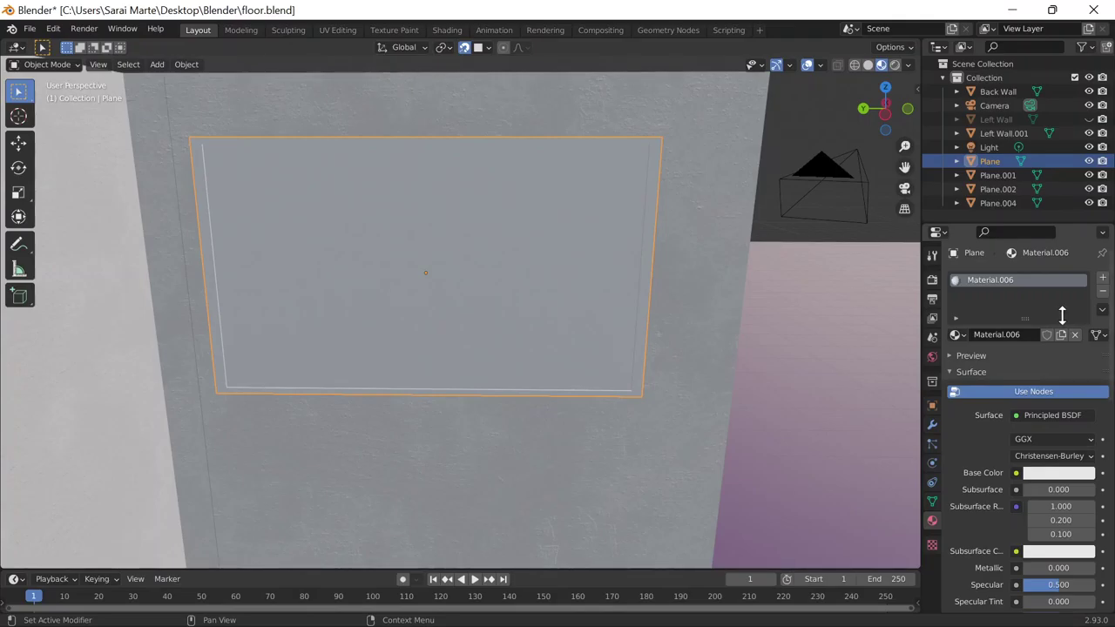
left_click(1058, 471)
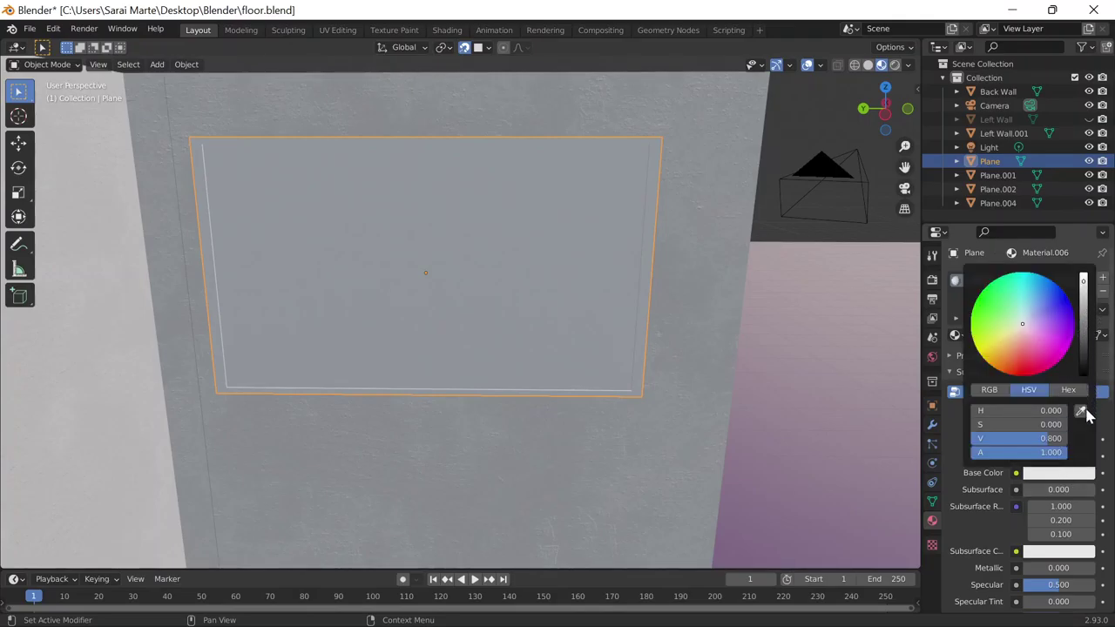
left_click_drag(1083, 348, 1083, 374)
left_click(352, 191)
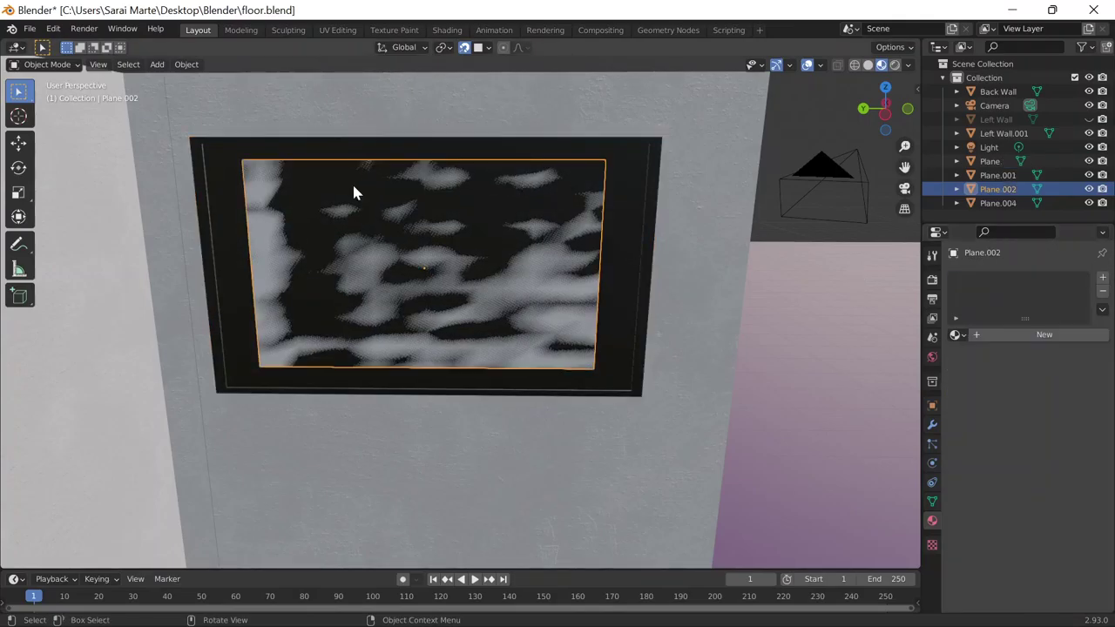
Move the screen plane vertically along Z to centre it in the frame.
key("g")
key("z")
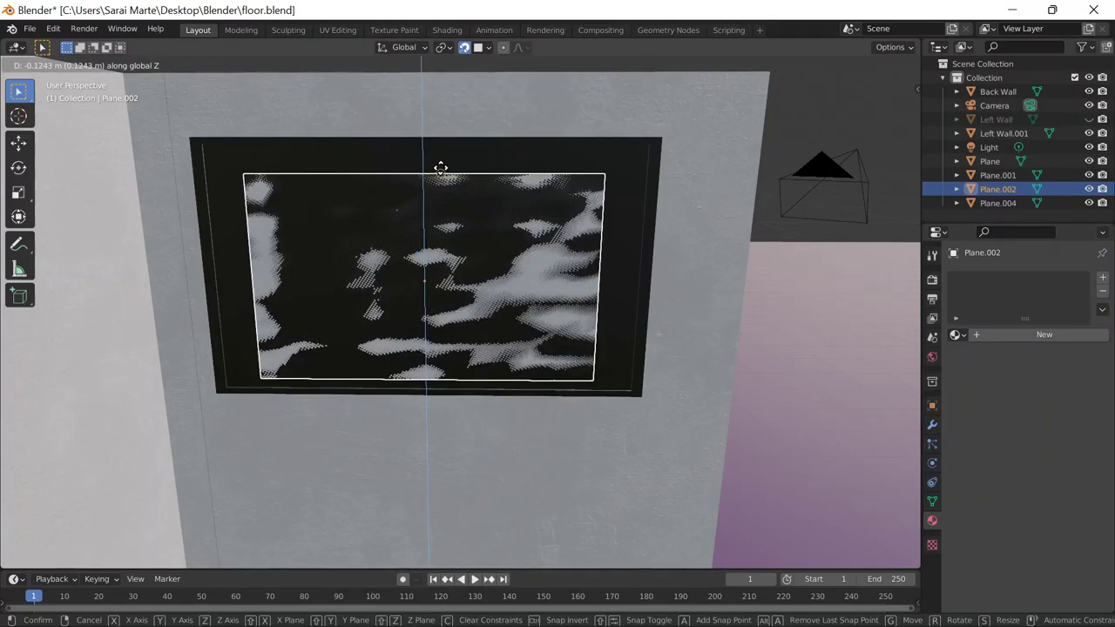
left_click(440, 163)
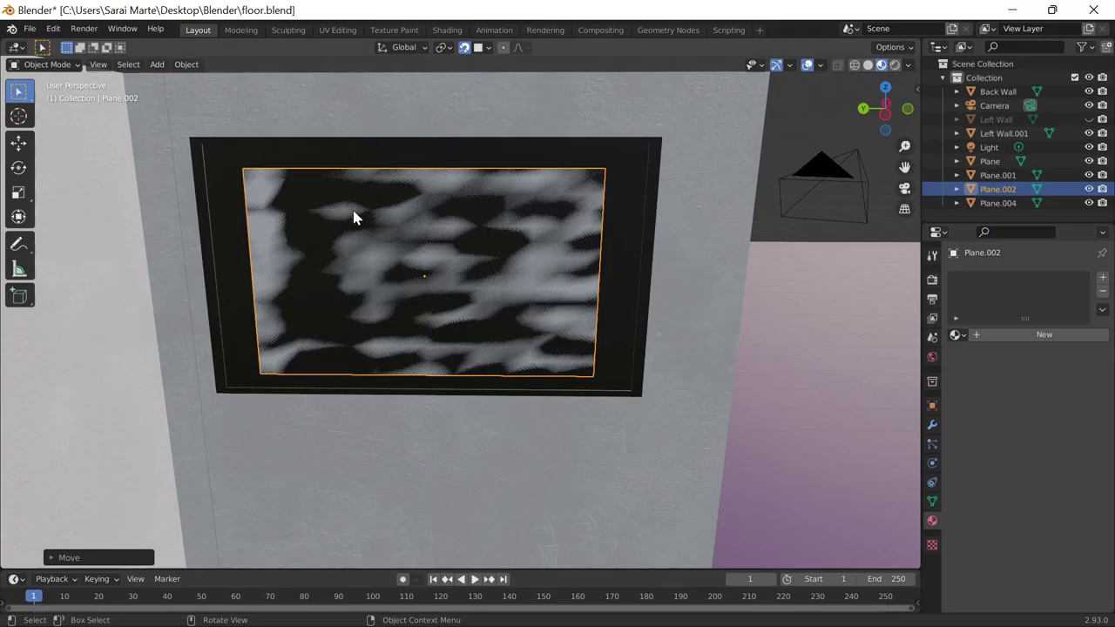
key("g")
key("z")
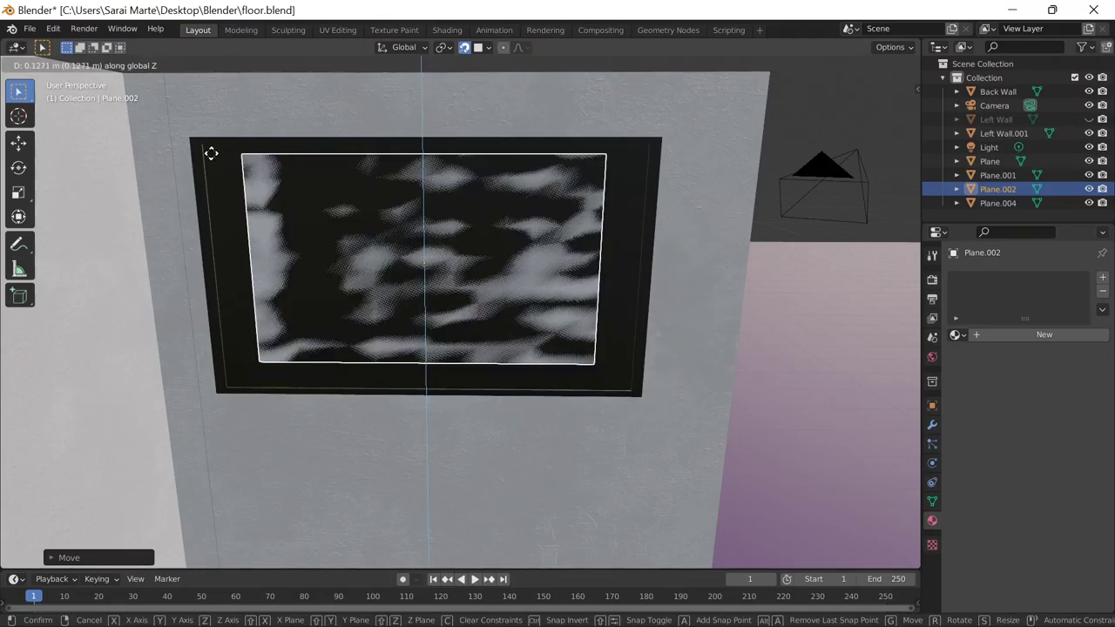
left_click(210, 153)
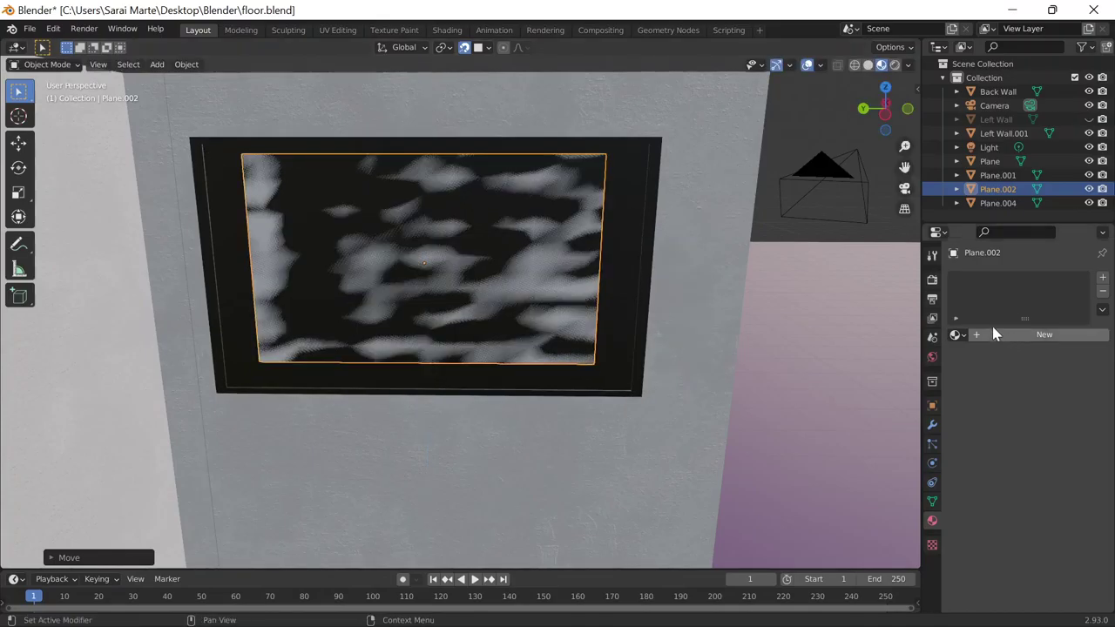
With snapping off, pull the plane along X to sit just in front of the frame.
left_click(467, 49)
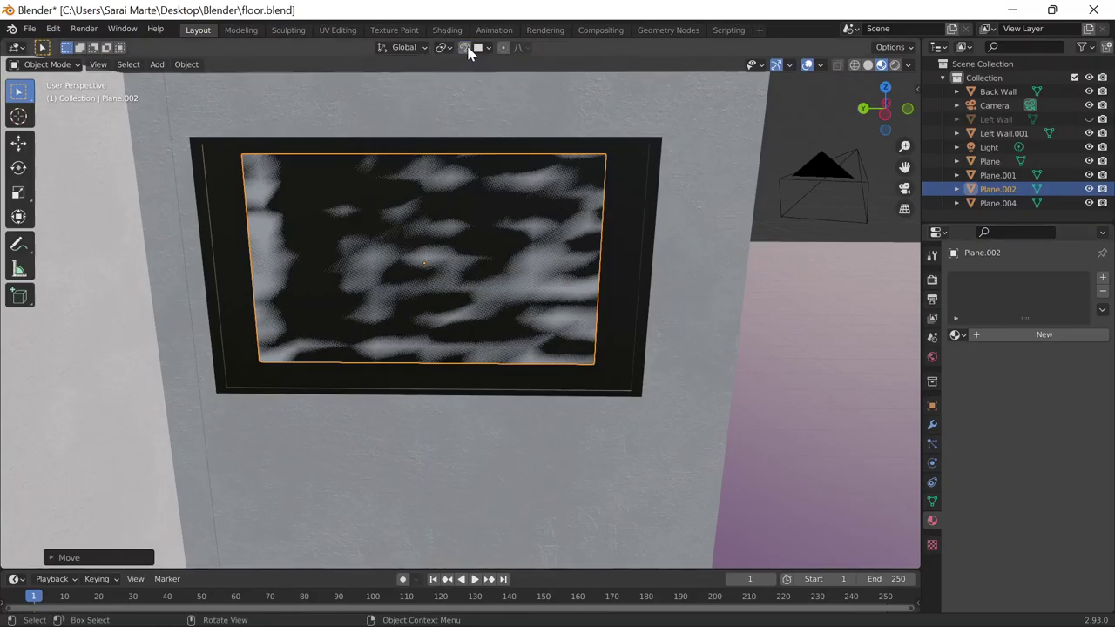
key("g")
key("x")
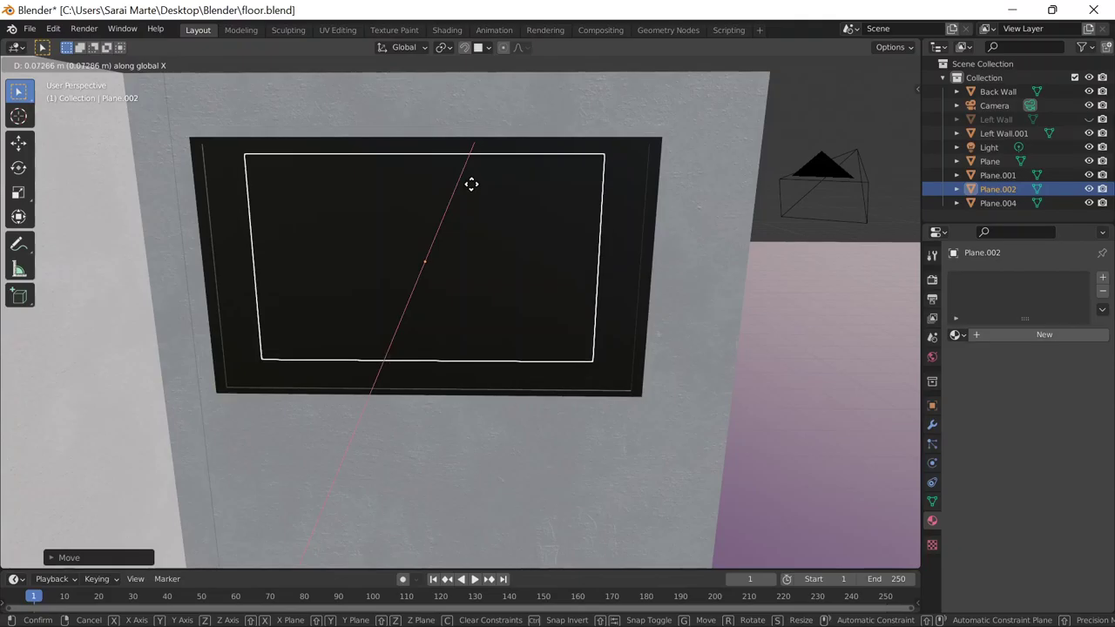
left_click(472, 188)
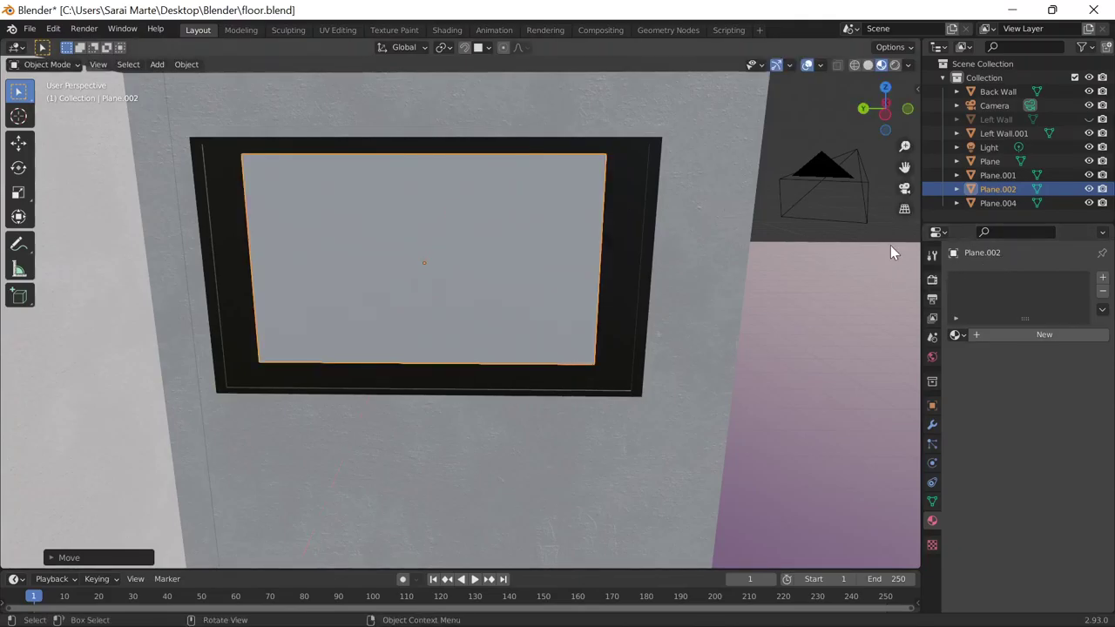
left_click(930, 409)
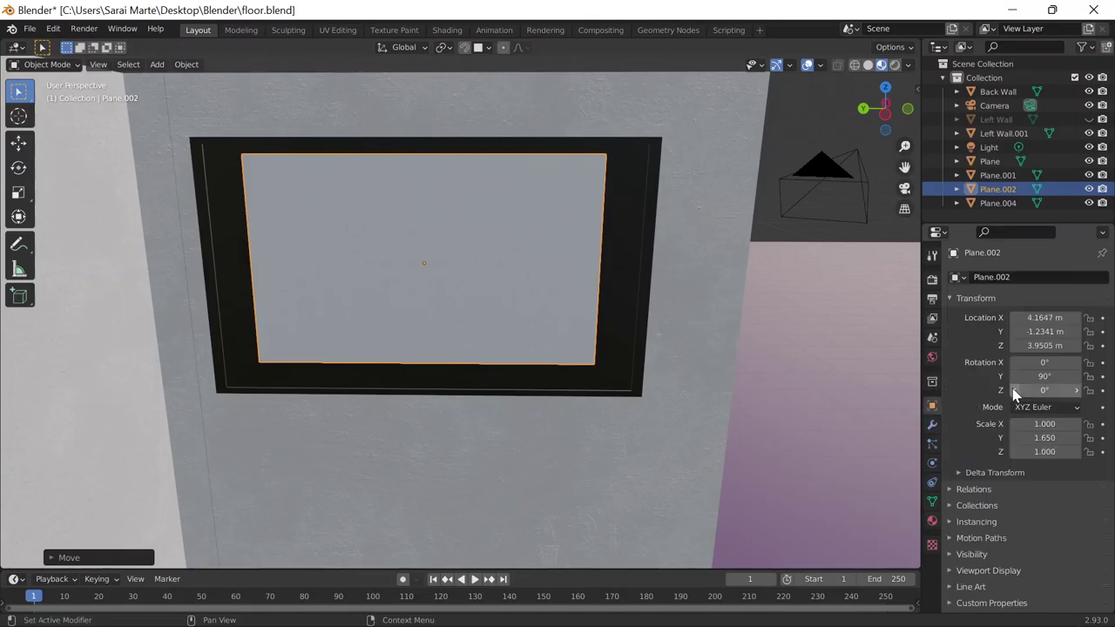
Lower the screen plane along Z to 3.8725 m and widen its Y scale to 1.990.
mouse_move(1044, 423)
left_mouse_down()
mouse_move(1071, 437)
mouse_move(1043, 423)
mouse_move(1071, 423)
mouse_move(1028, 423)
left_mouse_up()
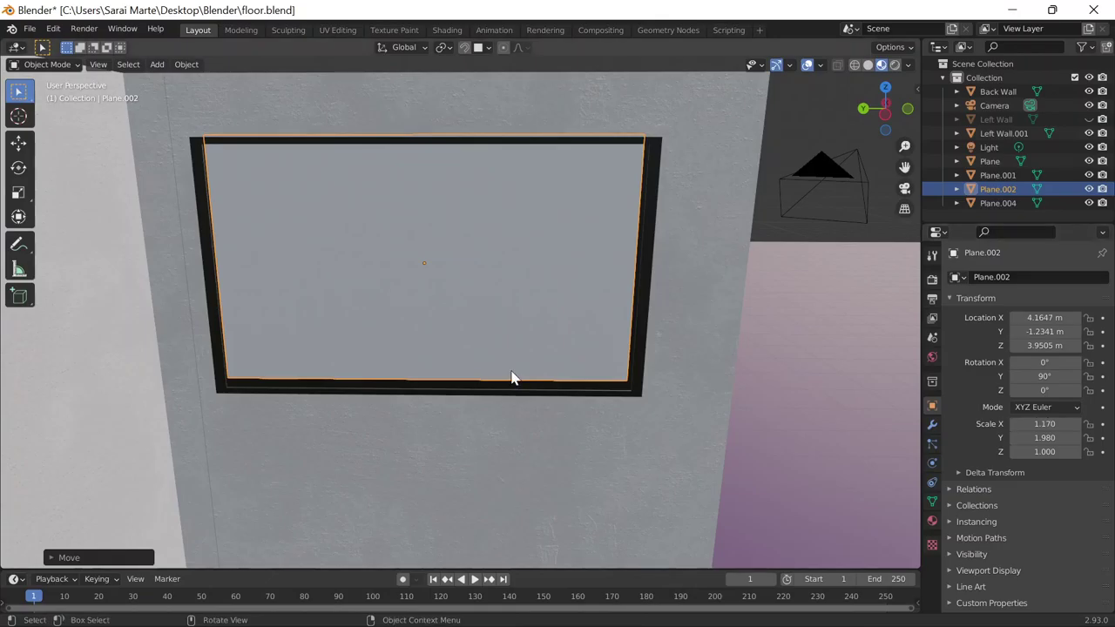
key("g")
key("z")
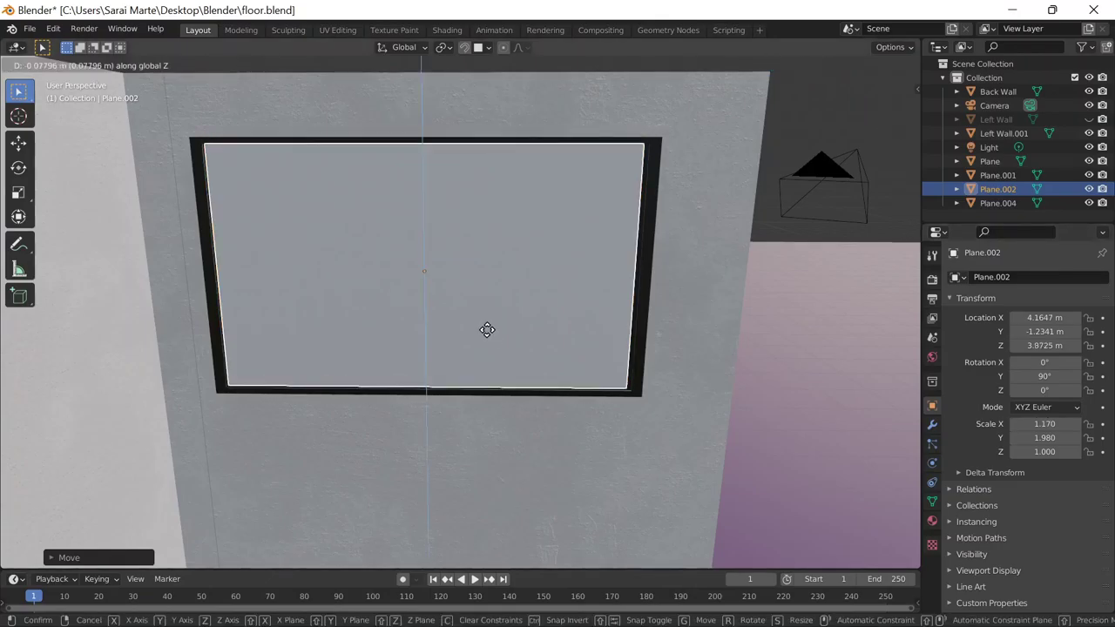
left_click(487, 331)
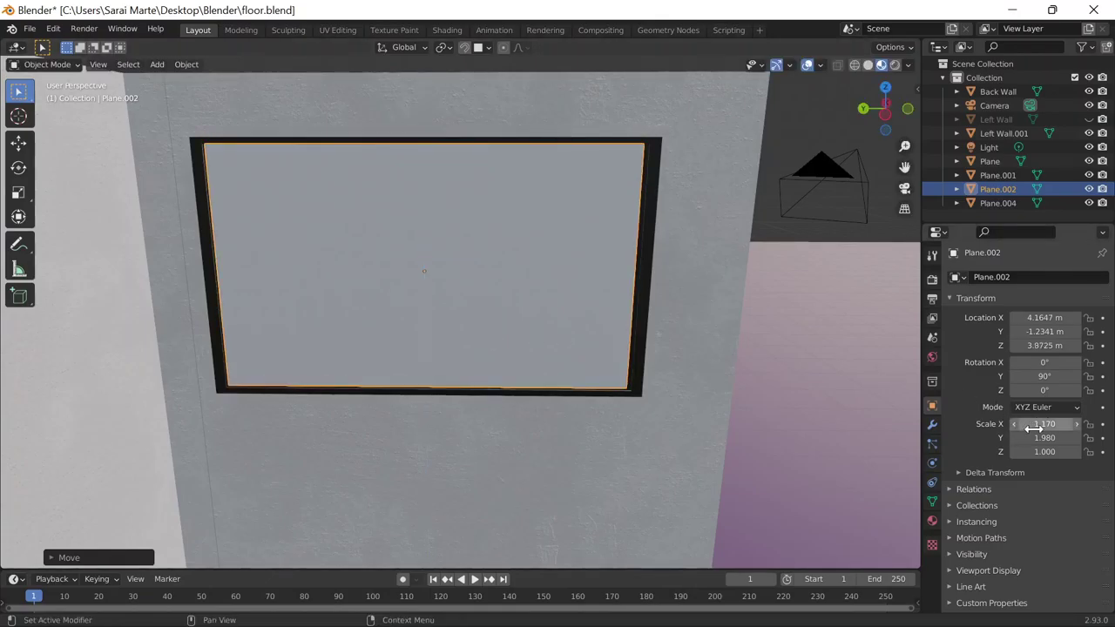
left_click(1077, 437)
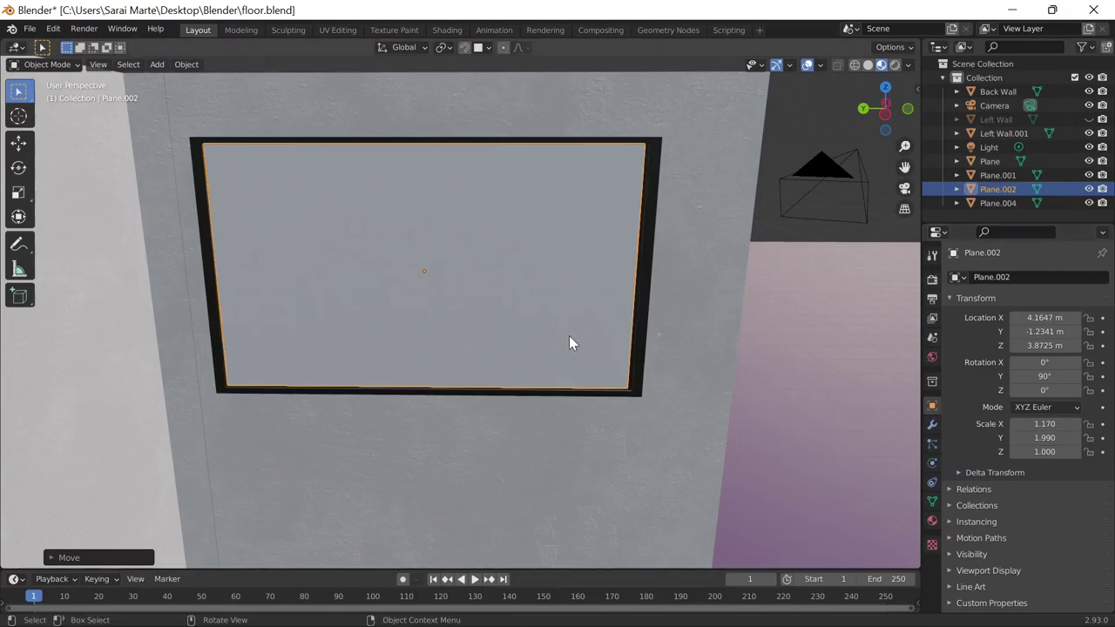
Shift the screen plane along Y to -1.2451 so it fills the frame evenly.
key("g")
key("y")
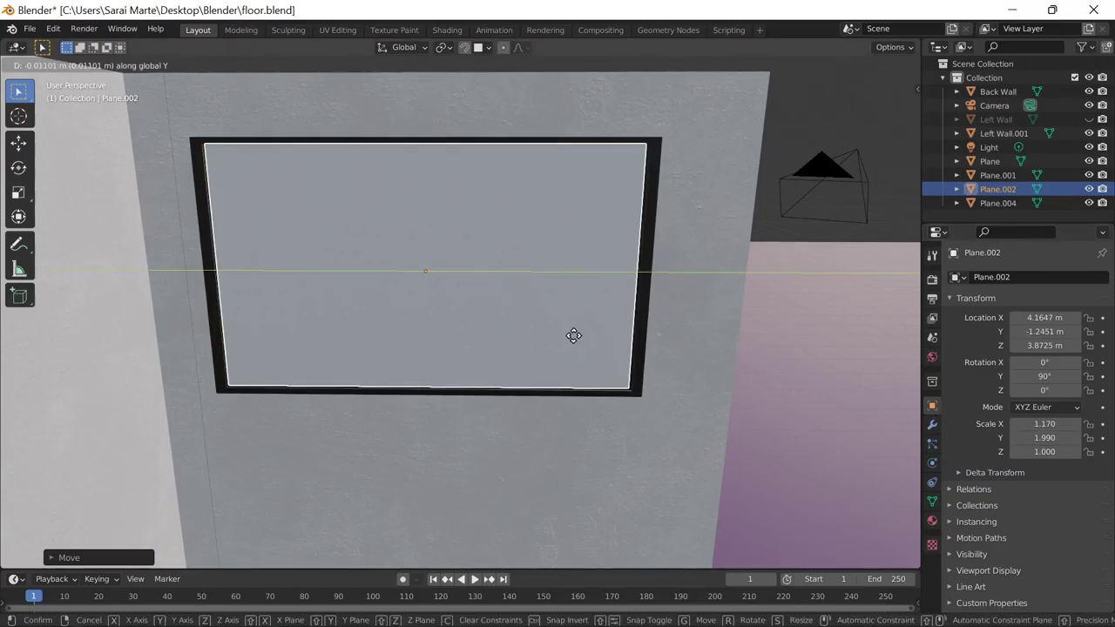
left_click(572, 342)
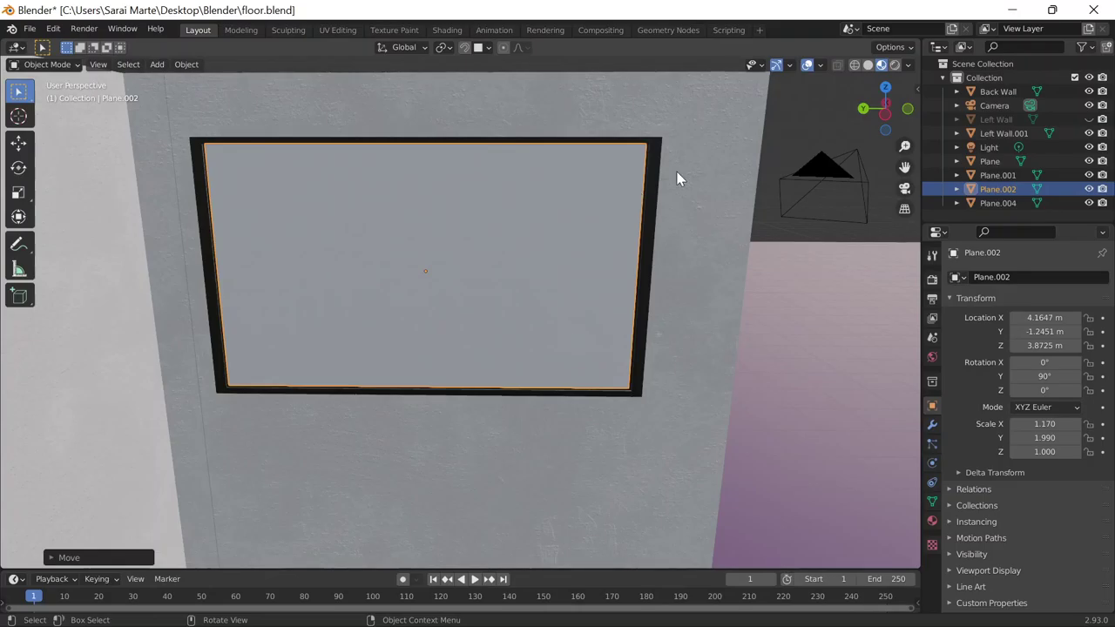
mouse_move(724, 160)
middle_mouse_down()
mouse_move(713, 171)
mouse_move(663, 127)
mouse_move(719, 118)
middle_mouse_up()
left_click(713, 171)
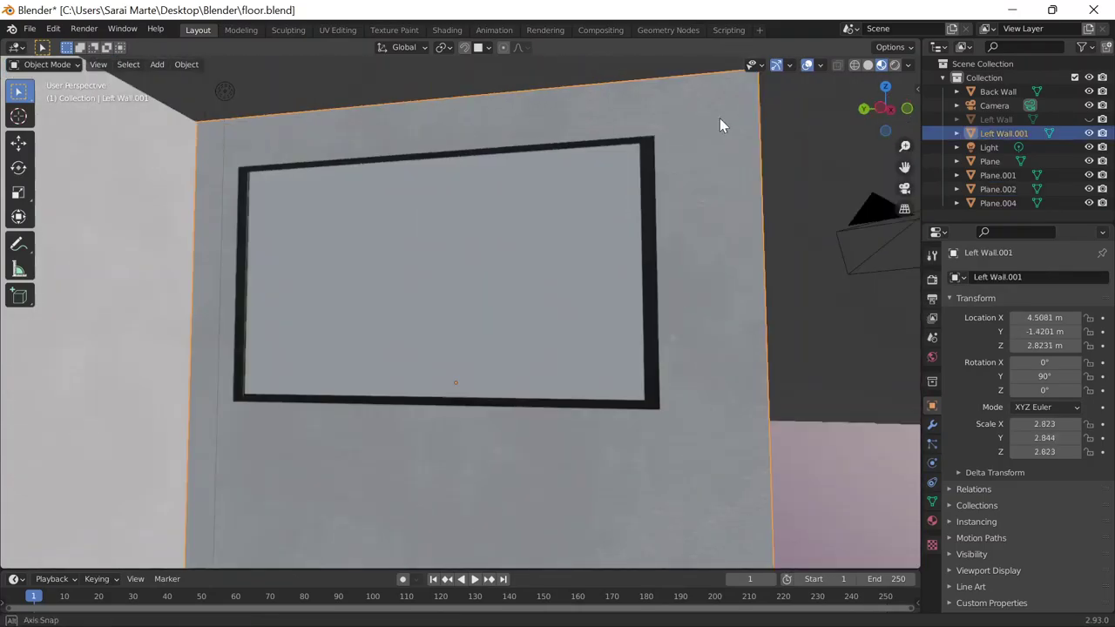
Select Plane.002 and drive its material's Base Color with an Image Texture.
left_click(535, 183)
middle_click_drag(534, 183, 566, 196)
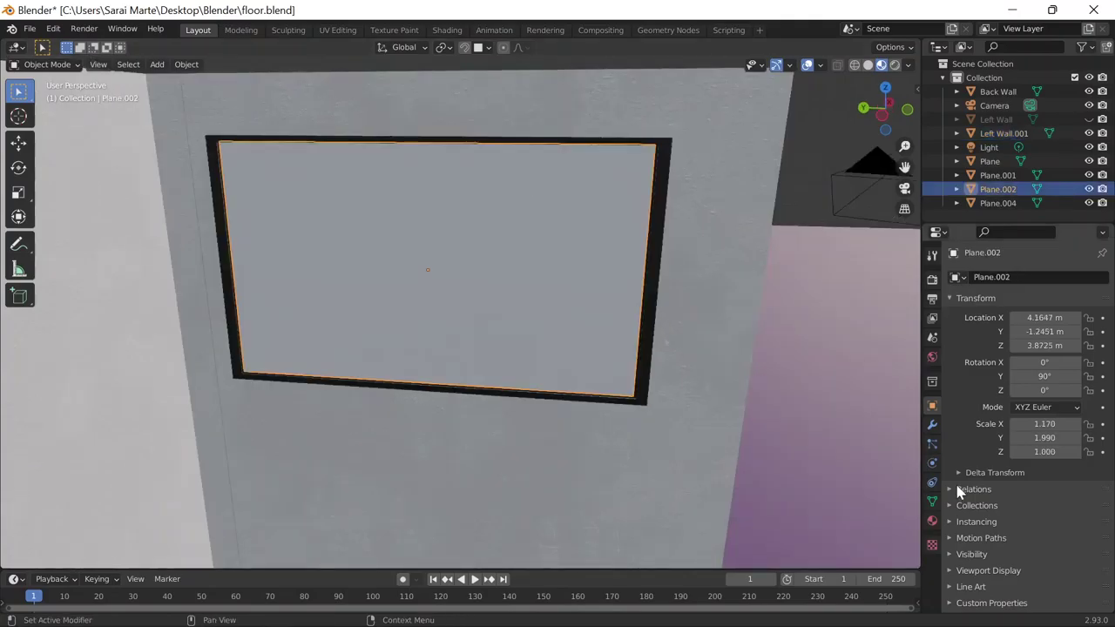
left_click(931, 520)
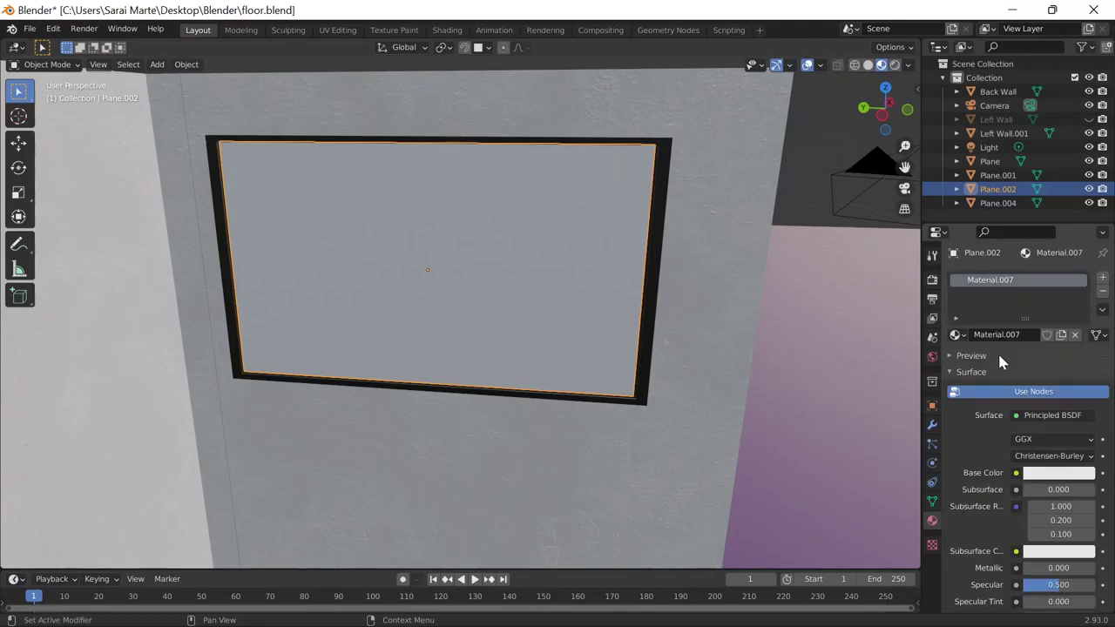
left_click(1015, 472)
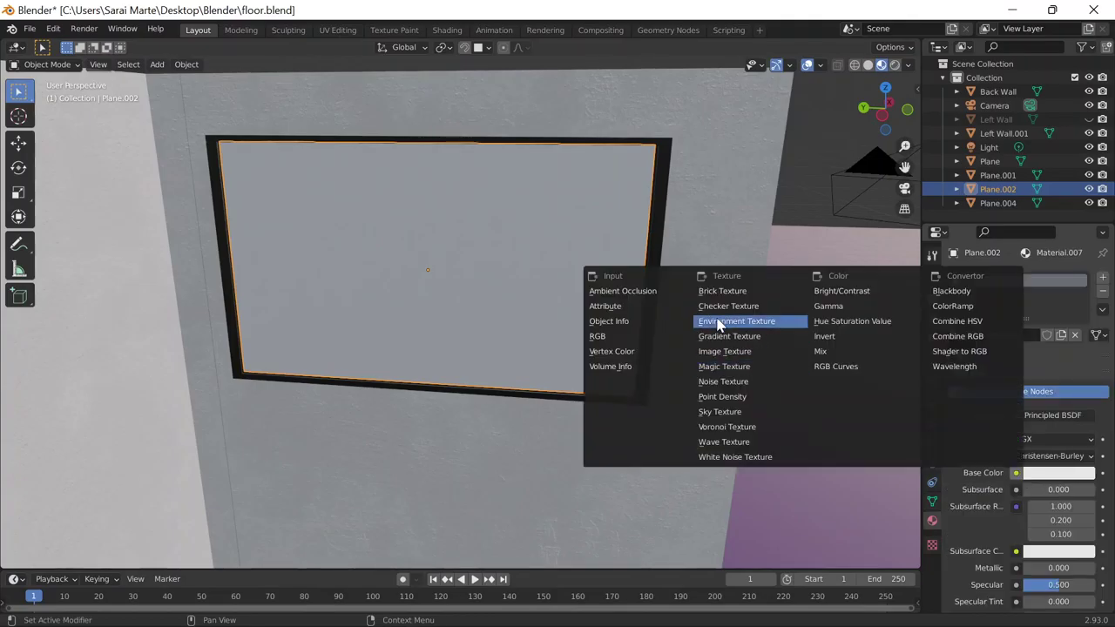
left_click(724, 351)
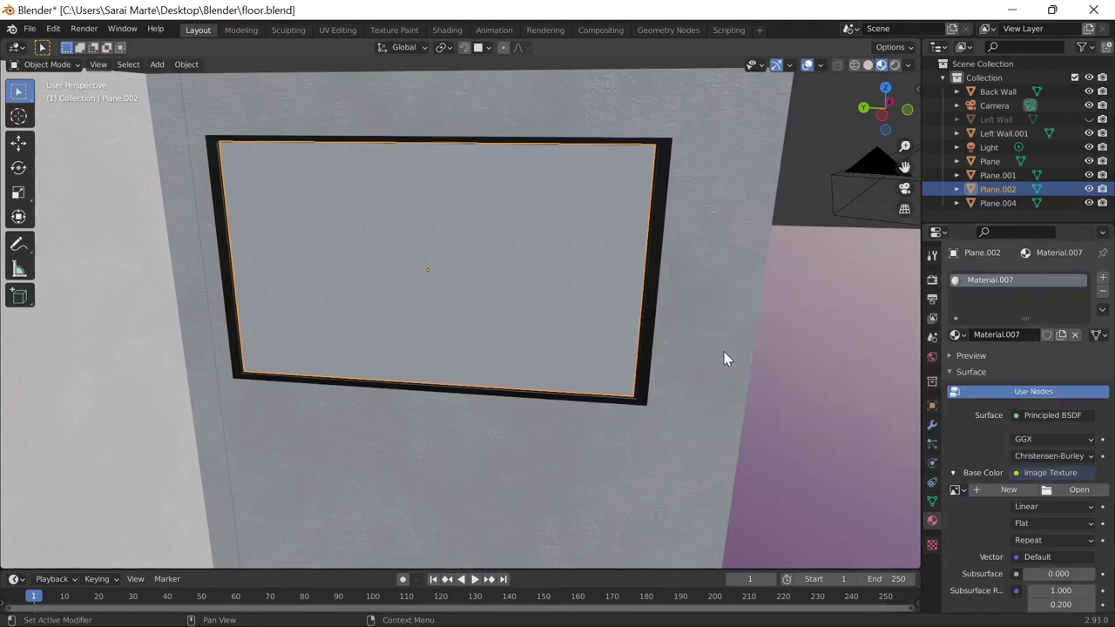
Load the mp4 video from the Blender\Videos folder as the texture.
left_click(1076, 489)
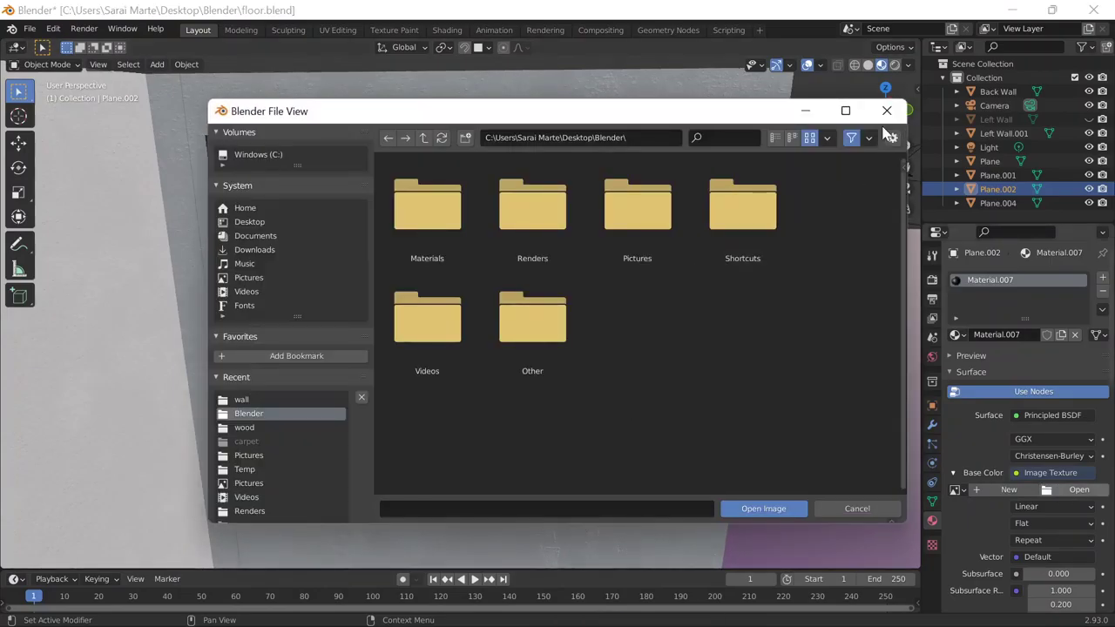
left_click(249, 222)
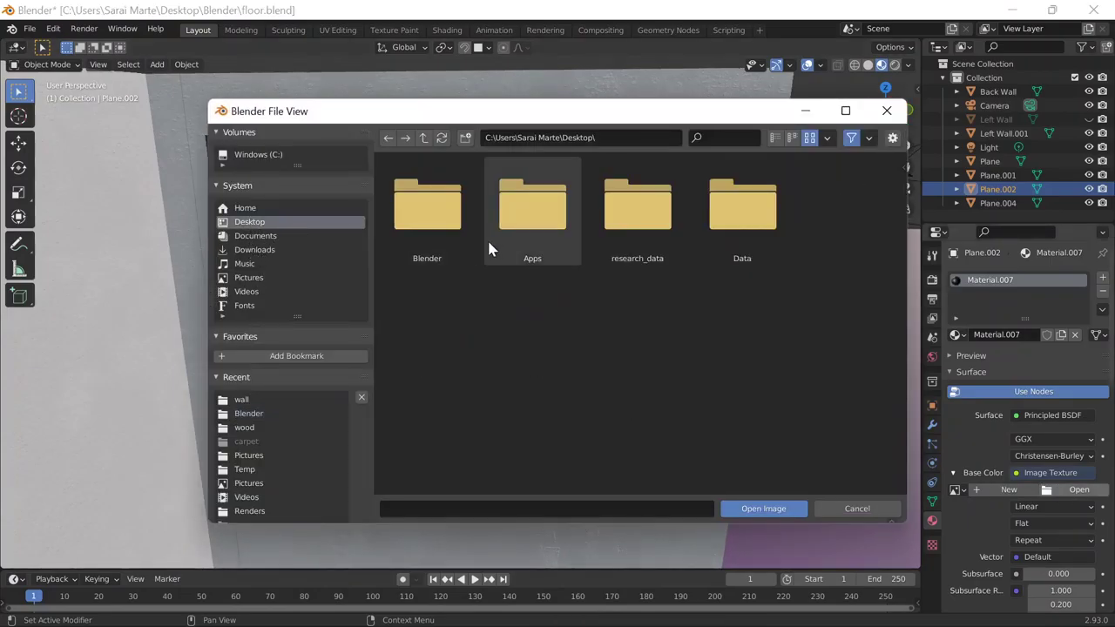
double_click(446, 237)
left_click(450, 339)
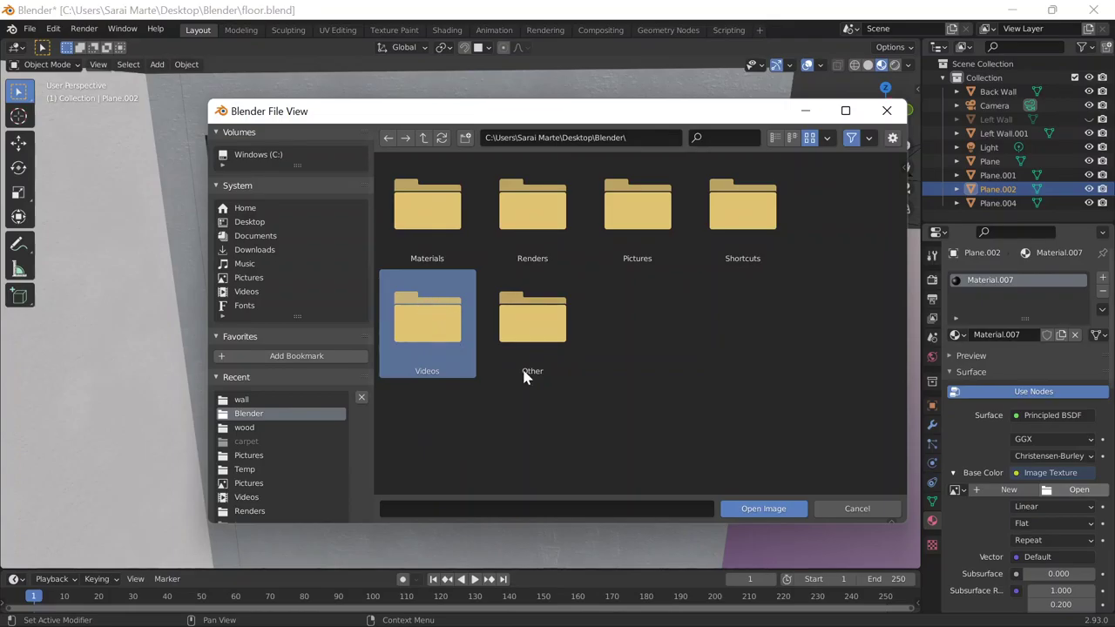
double_click(410, 309)
double_click(426, 205)
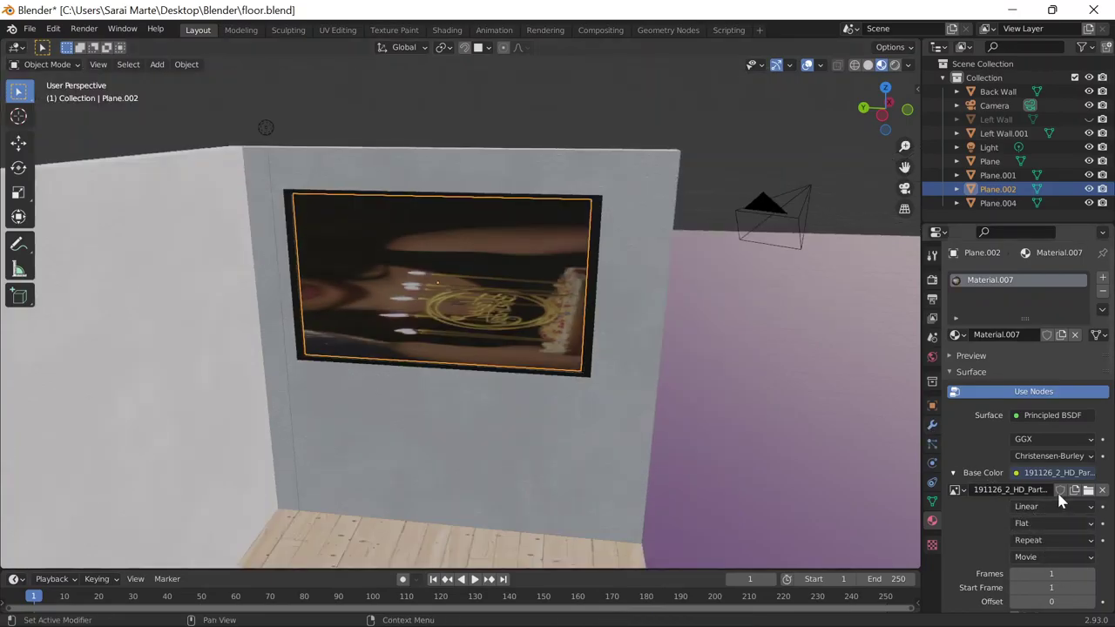
Set the video texture's frame count to 250.
scroll(1054, 487, "down", 1)
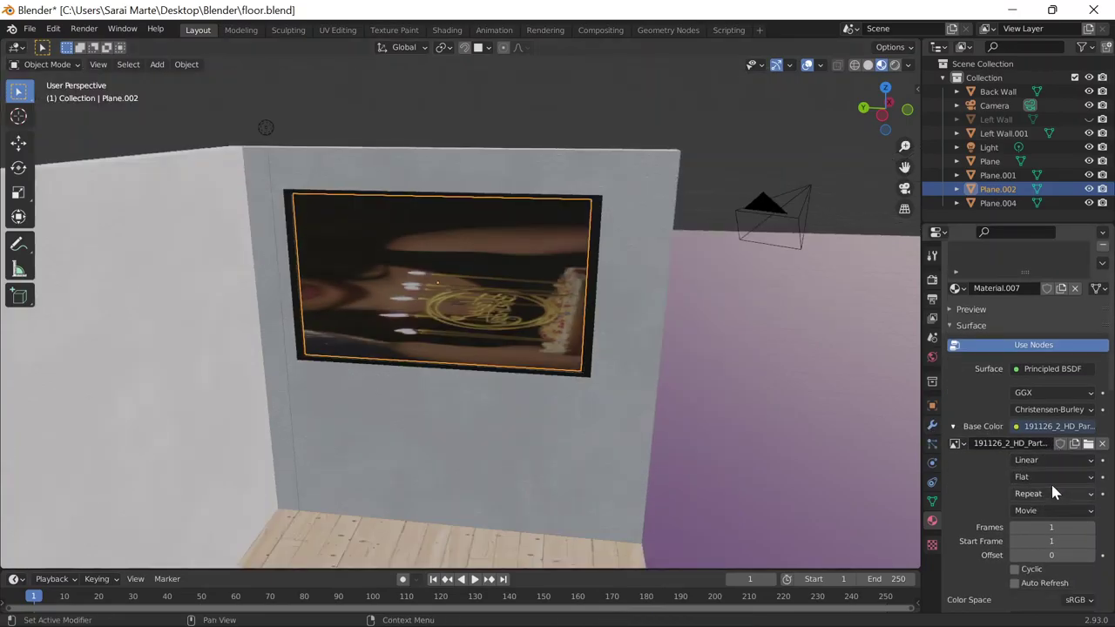
scroll(1045, 481, "down", 2)
scroll(1036, 474, "down", 1)
scroll(1032, 471, "down", 1)
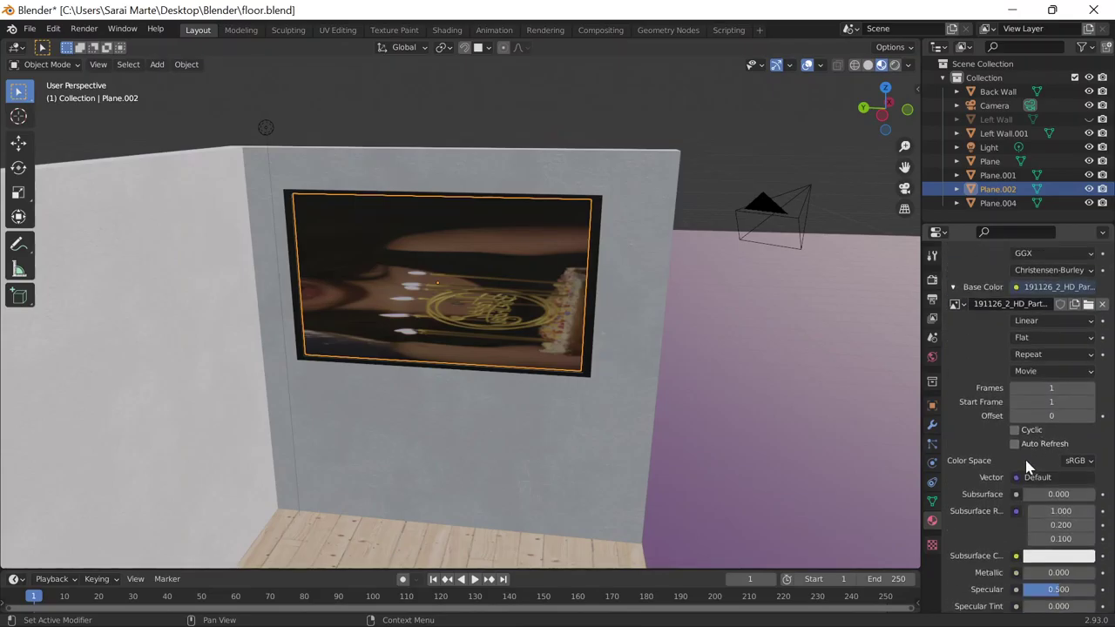
left_click(1031, 388)
type("250")
key("Return")
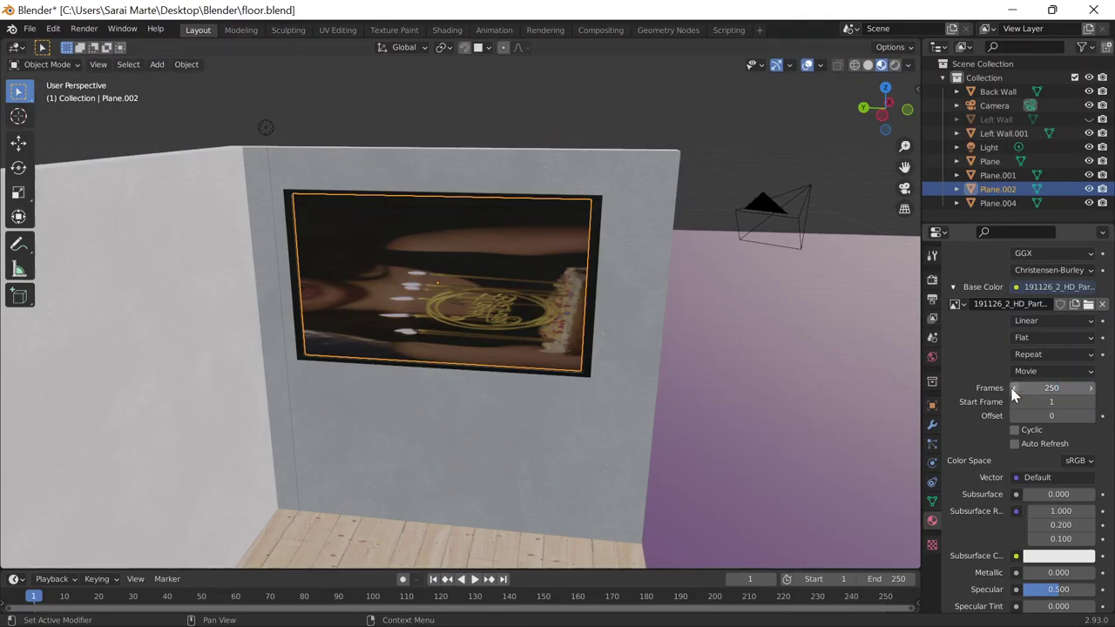
Review the texture interpolation choices and material Viewport Display settings, leaving them unchanged.
scroll(1003, 375, "down", 3)
scroll(999, 373, "up", 3)
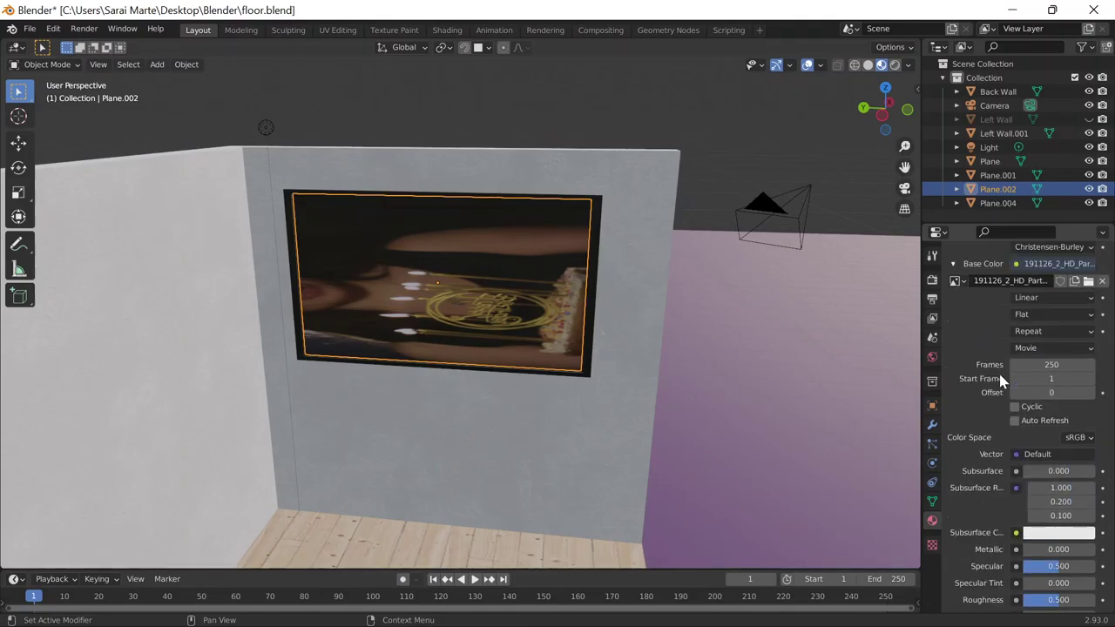
scroll(976, 344, "up", 2)
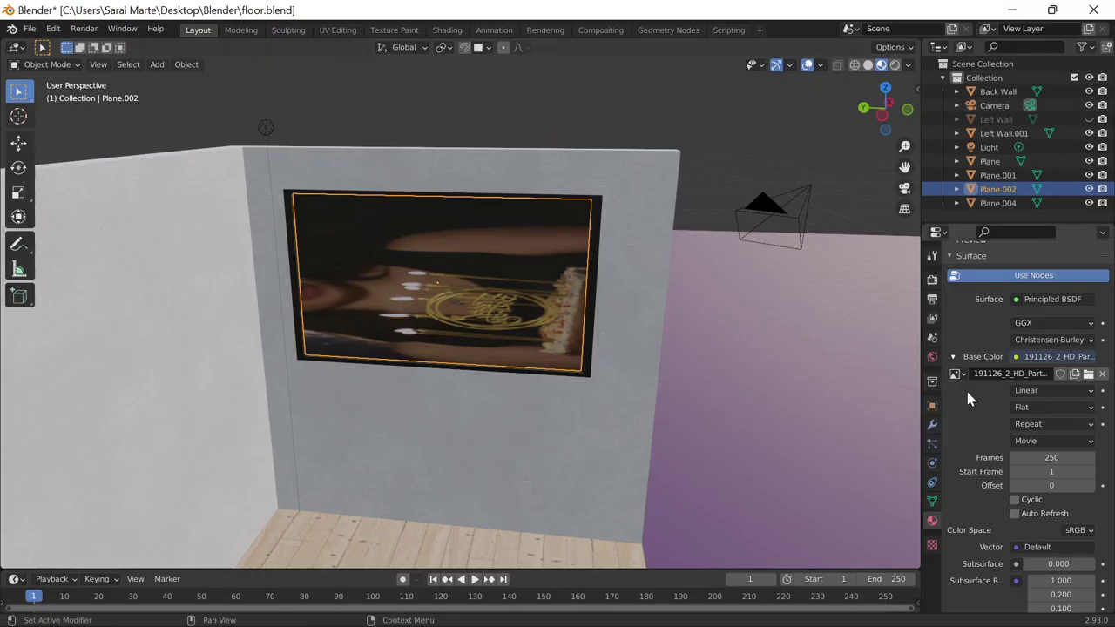
left_click(1055, 391)
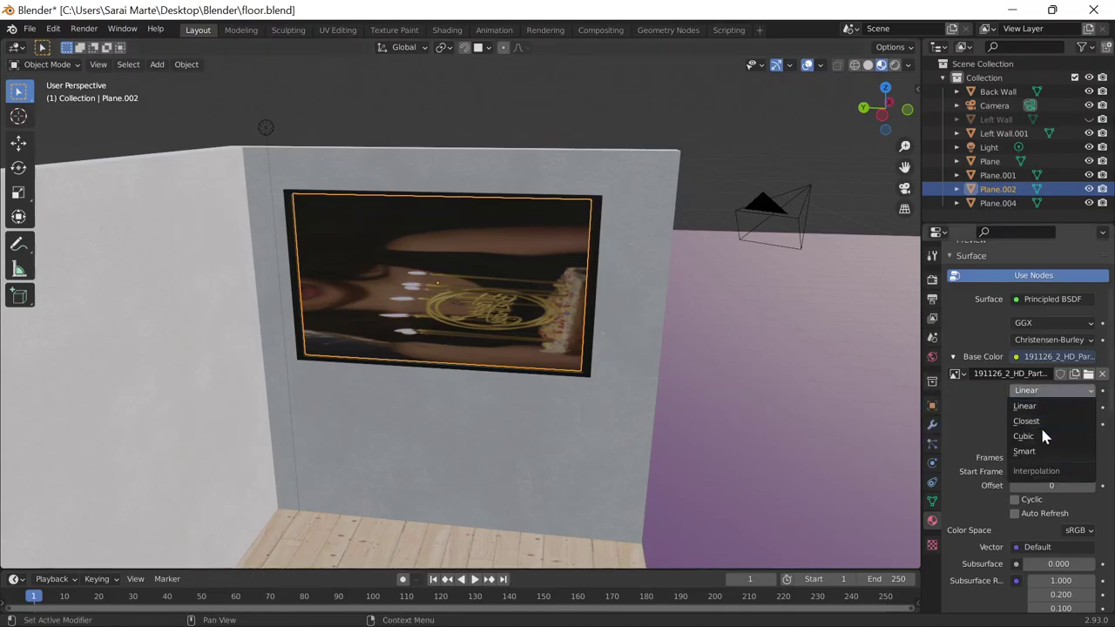
left_click(976, 409)
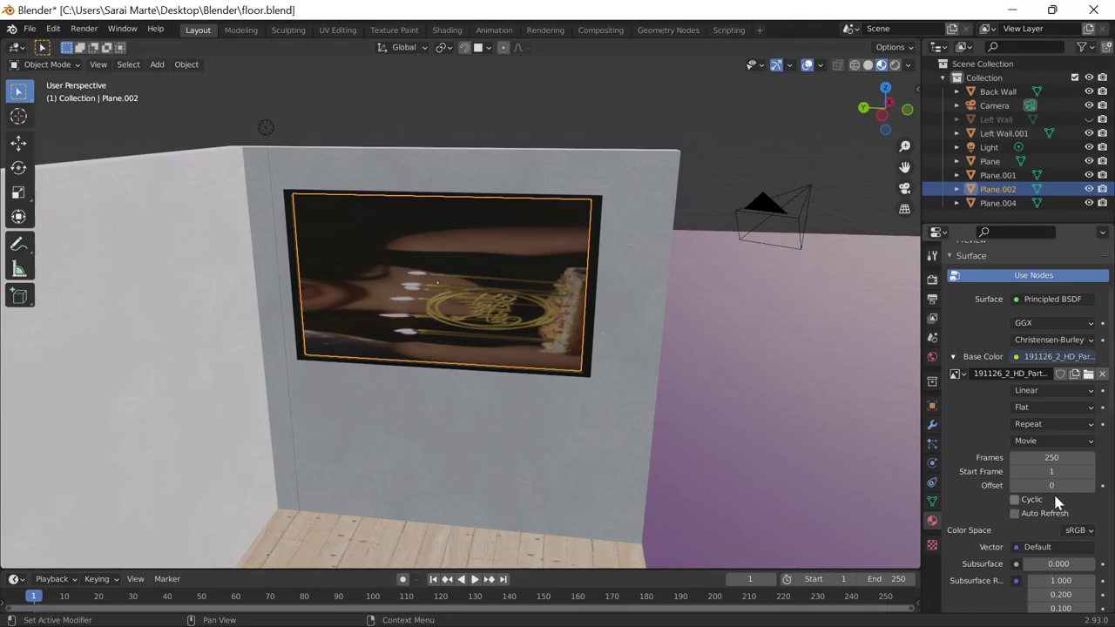
scroll(1045, 496, "down", 3)
scroll(1017, 453, "down", 5)
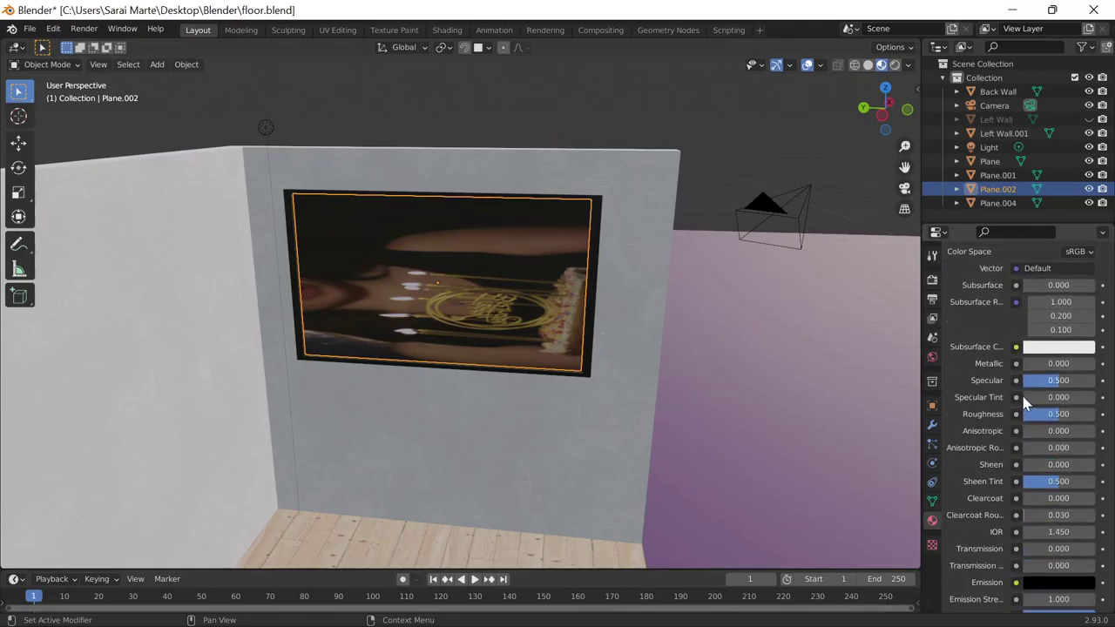
scroll(1020, 399, "down", 1)
scroll(1018, 392, "down", 4)
scroll(1015, 393, "down", 3)
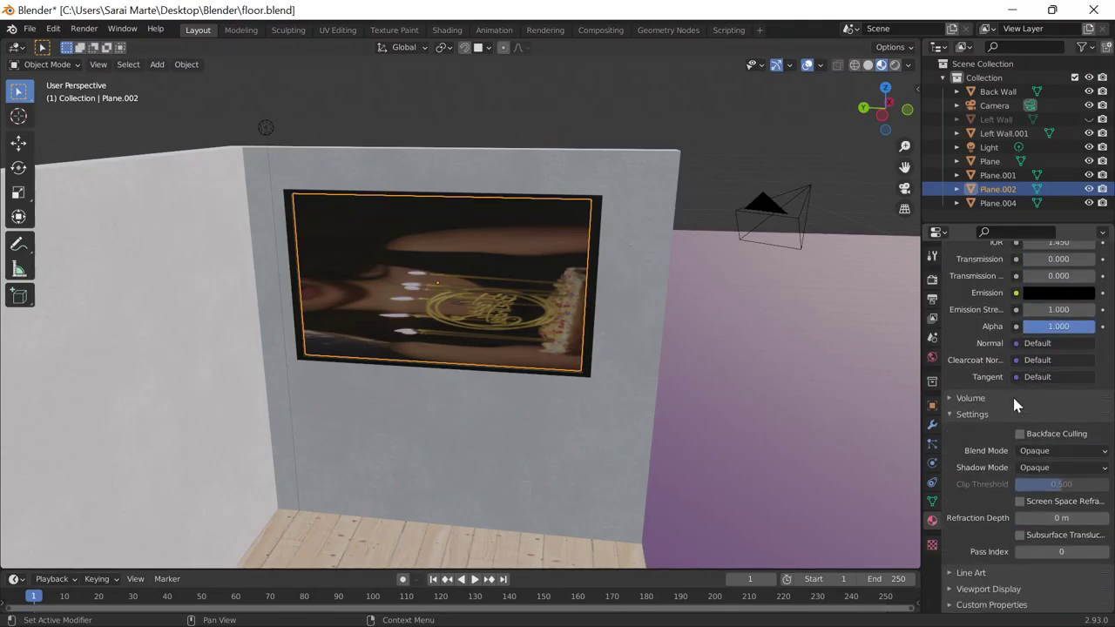
left_click(982, 596)
scroll(984, 583, "down", 2)
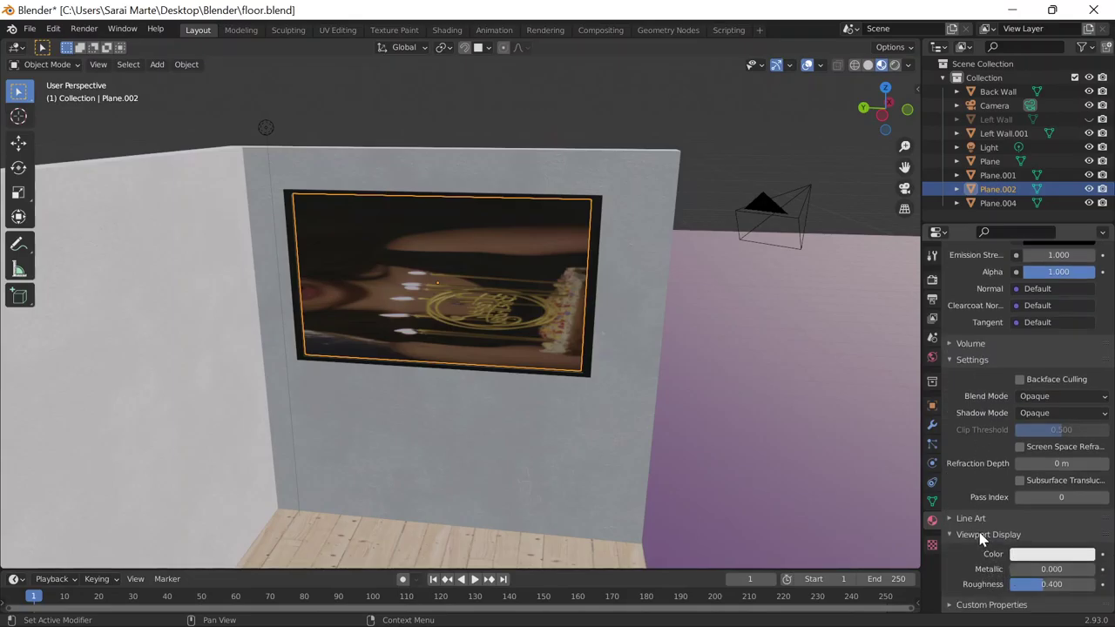
scroll(984, 527, "up", 2)
scroll(984, 524, "up", 4)
scroll(975, 522, "up", 4)
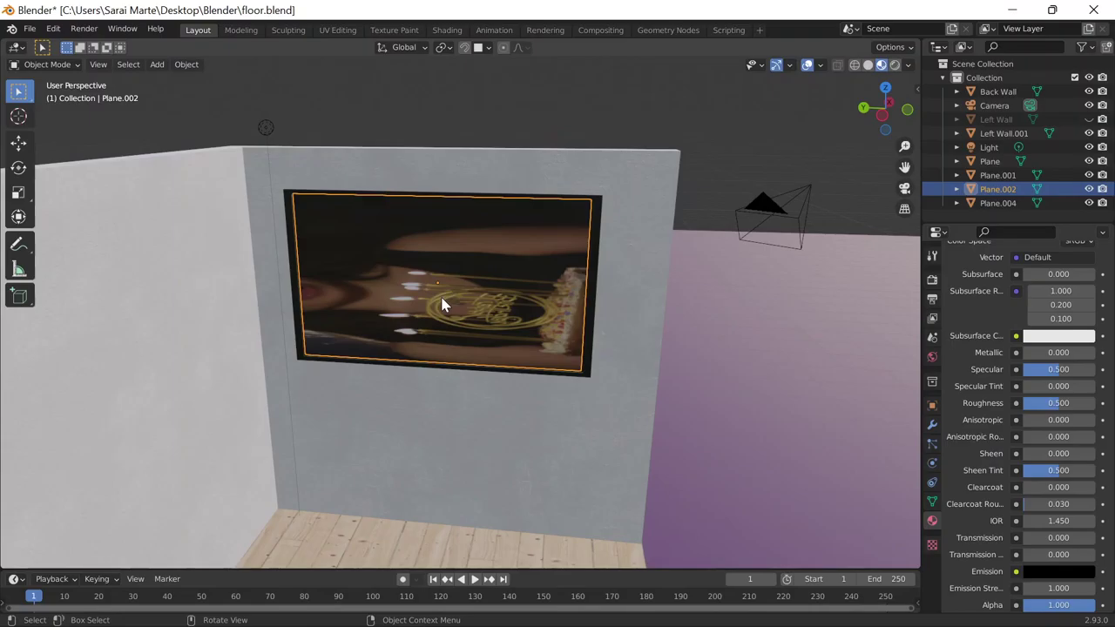
Tick Auto Refresh on the screen's movie texture.
scroll(1027, 418, "up", 5)
scroll(1030, 433, "up", 1)
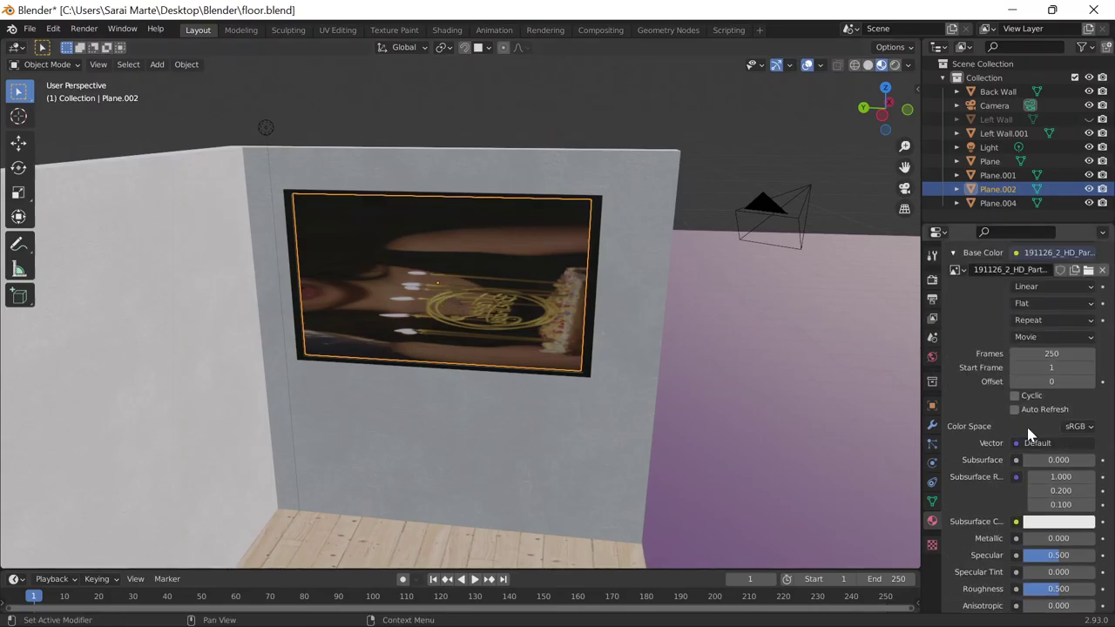
left_click(1014, 409)
scroll(992, 466, "up", 5)
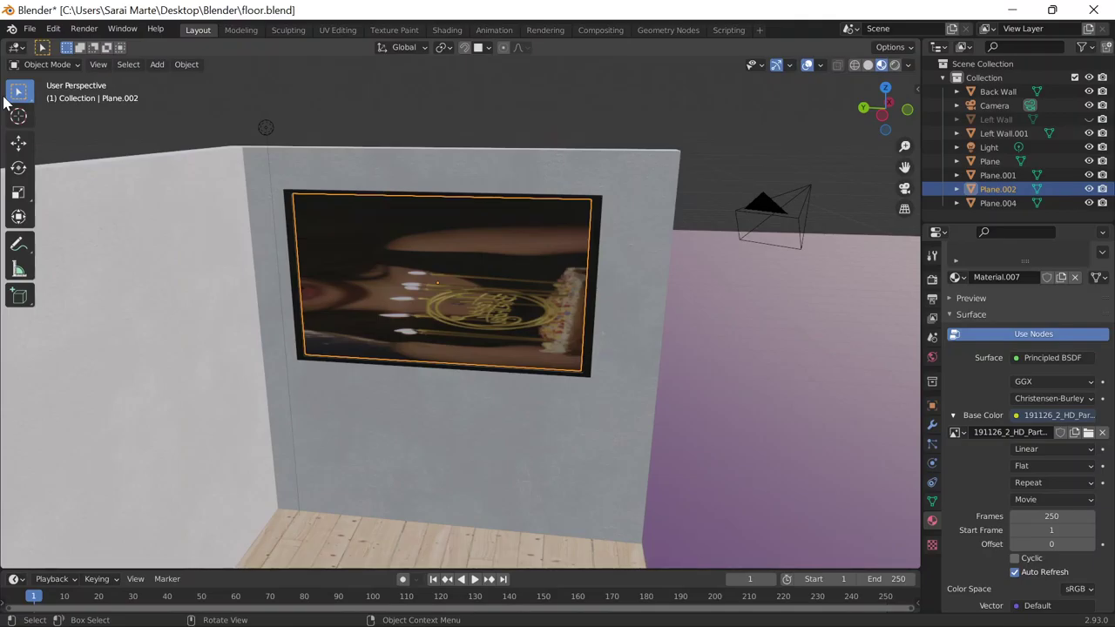
Save the room scene as floor.blend with Ctrl+S.
middle_click_drag(156, 237, 155, 236)
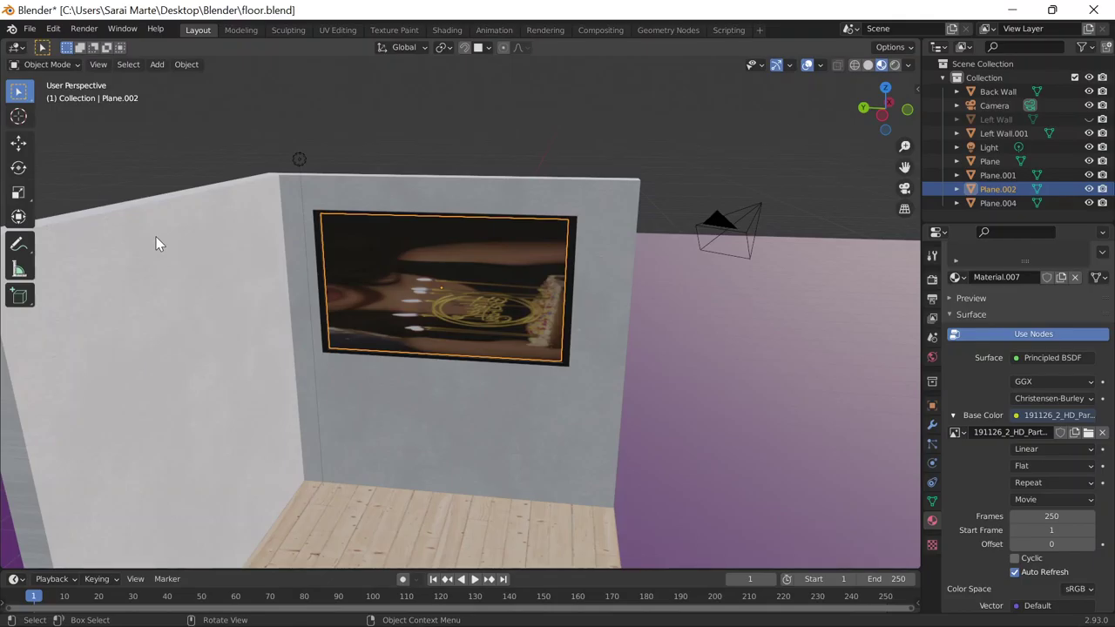
key("ctrl+s")
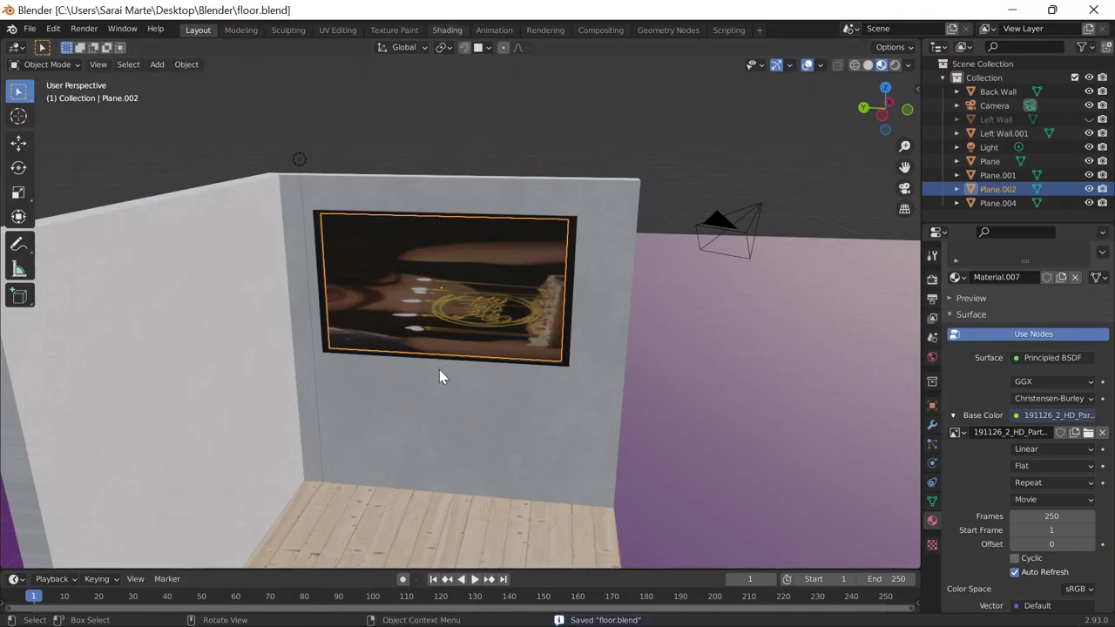
Switch to the Shading workspace and enlarge the node editor showing Material.007.
key("ctrl+Page_Up")
key("ctrl+Page_Up")
key("ctrl+Page_Up")
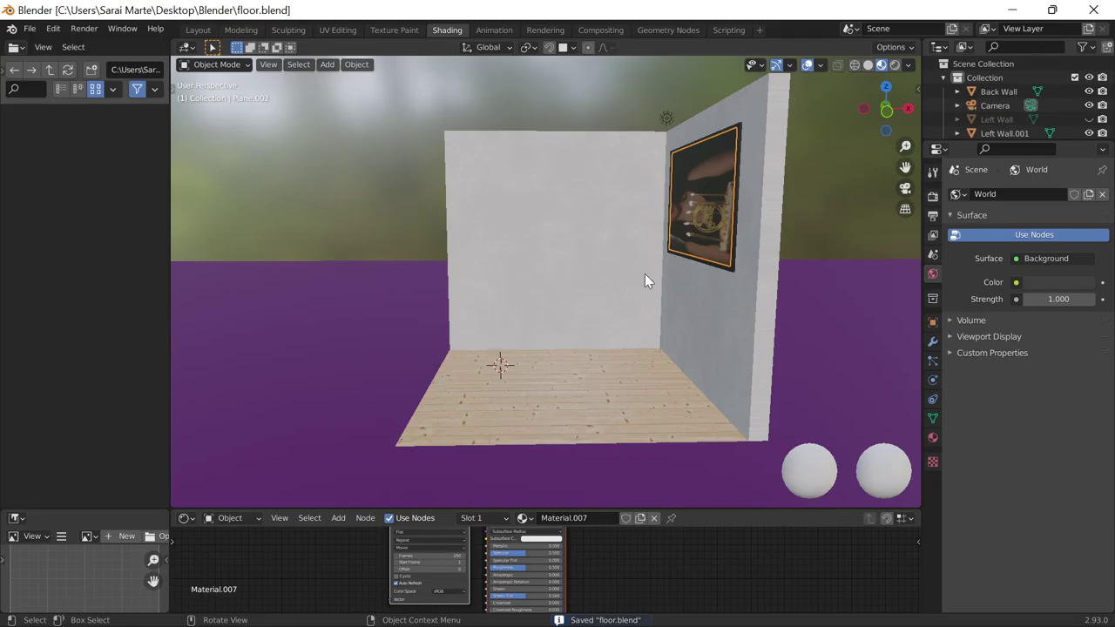
mouse_move(488, 296)
middle_mouse_down()
mouse_move(535, 316)
mouse_move(649, 318)
mouse_move(597, 317)
mouse_move(497, 365)
middle_mouse_up()
left_click_drag(741, 508, 726, 291)
scroll(739, 252, "down", 2)
scroll(739, 252, "down", 2)
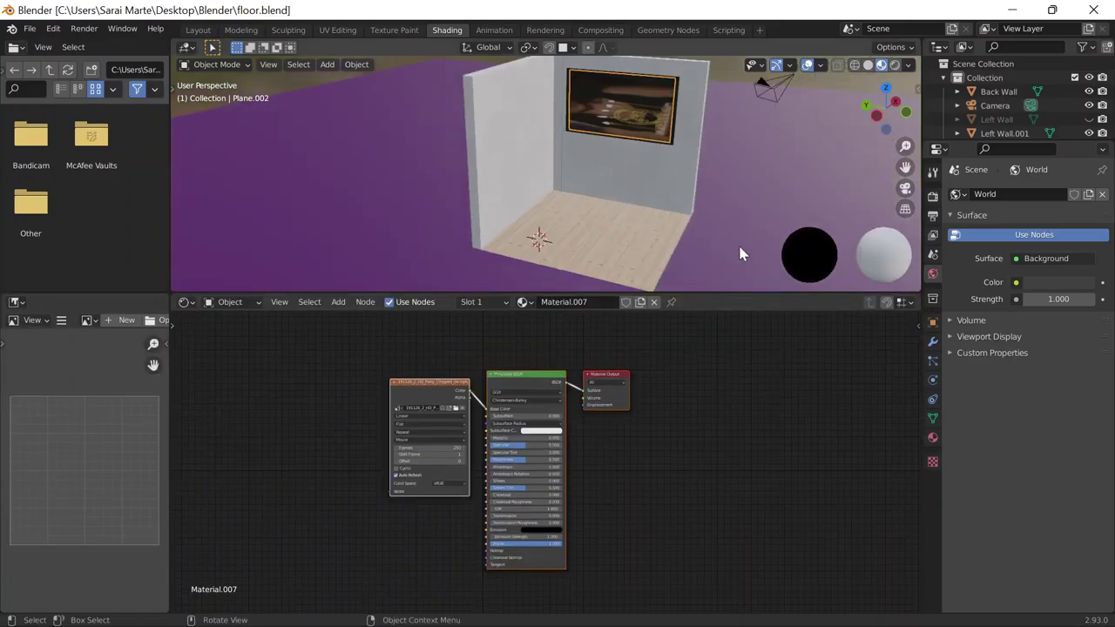
mouse_move(737, 199)
middle_mouse_down()
mouse_move(686, 191)
mouse_move(579, 244)
mouse_move(633, 231)
mouse_move(704, 175)
mouse_move(732, 172)
middle_mouse_up()
scroll(576, 233, "up", 2)
scroll(732, 172, "up", 1)
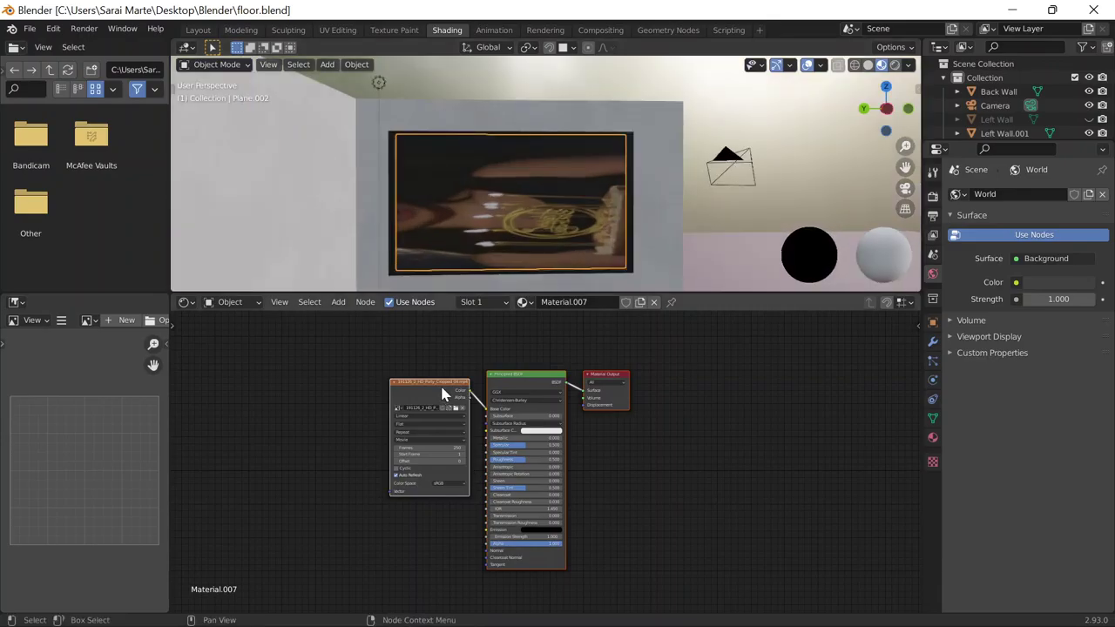
Add a UV Map node, found by searching 'uv m', left of the image texture node.
left_click(315, 401)
key("shift+a")
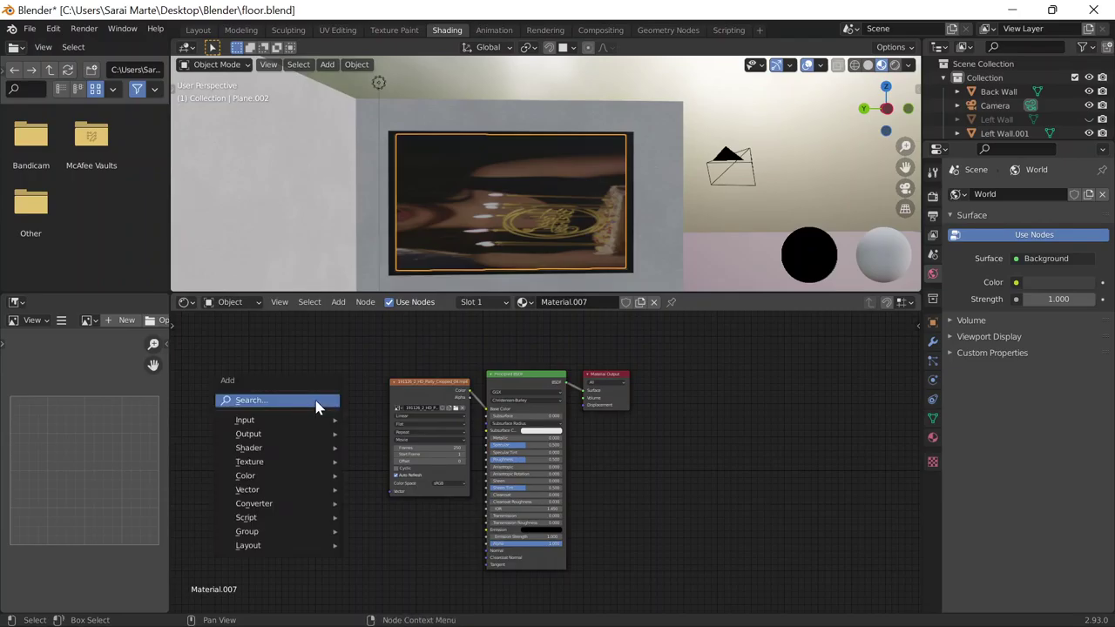
left_click(317, 404)
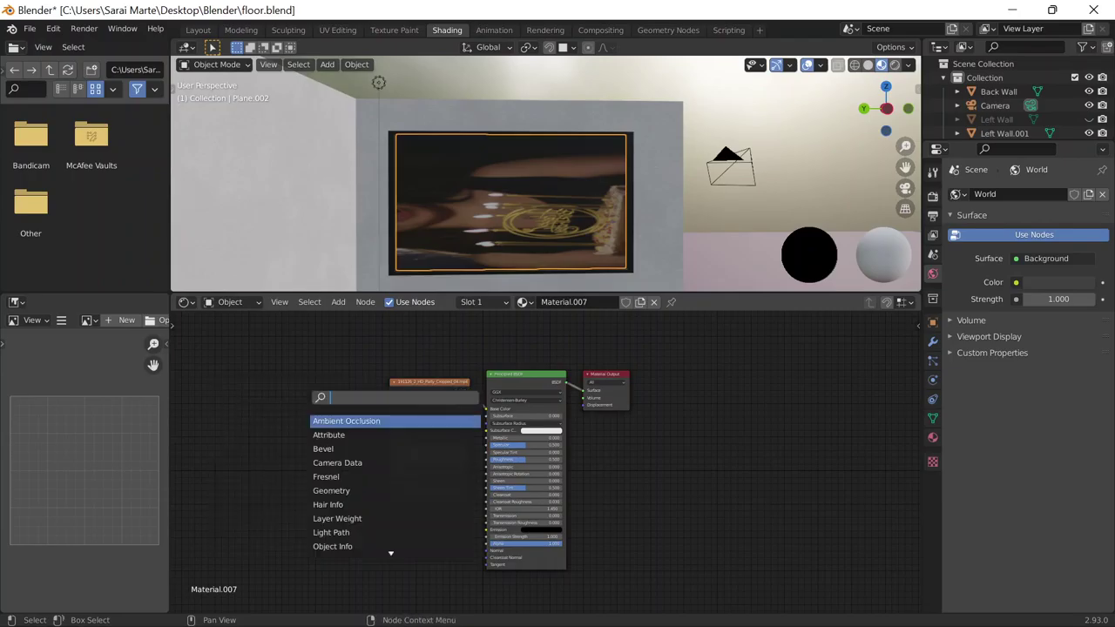
type("flip")
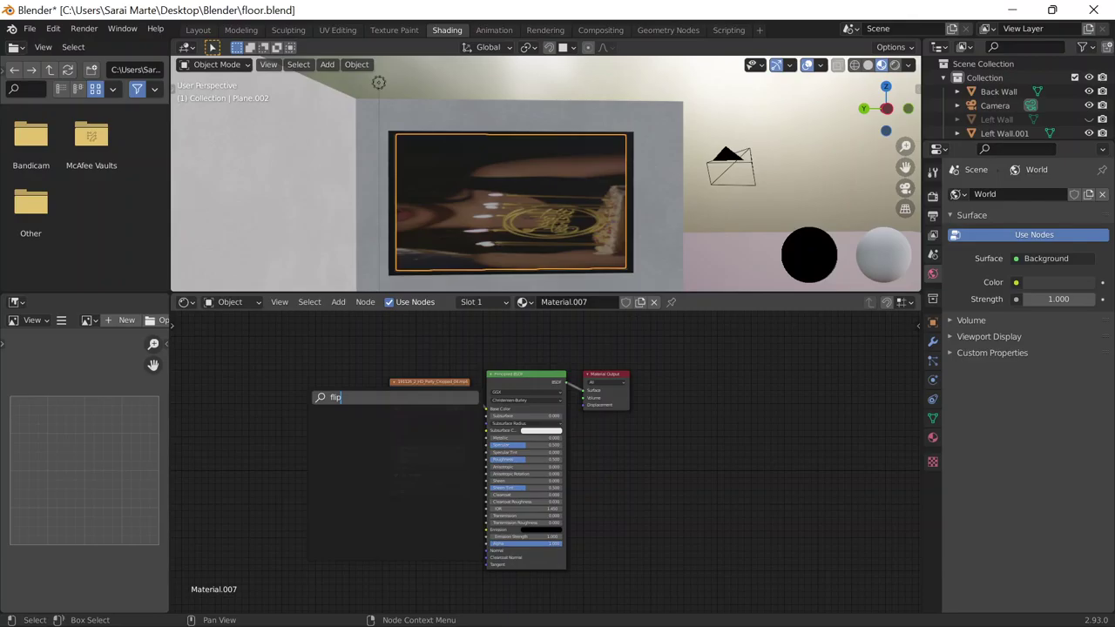
key("BackSpace")
key("BackSpace")
key("BackSpace")
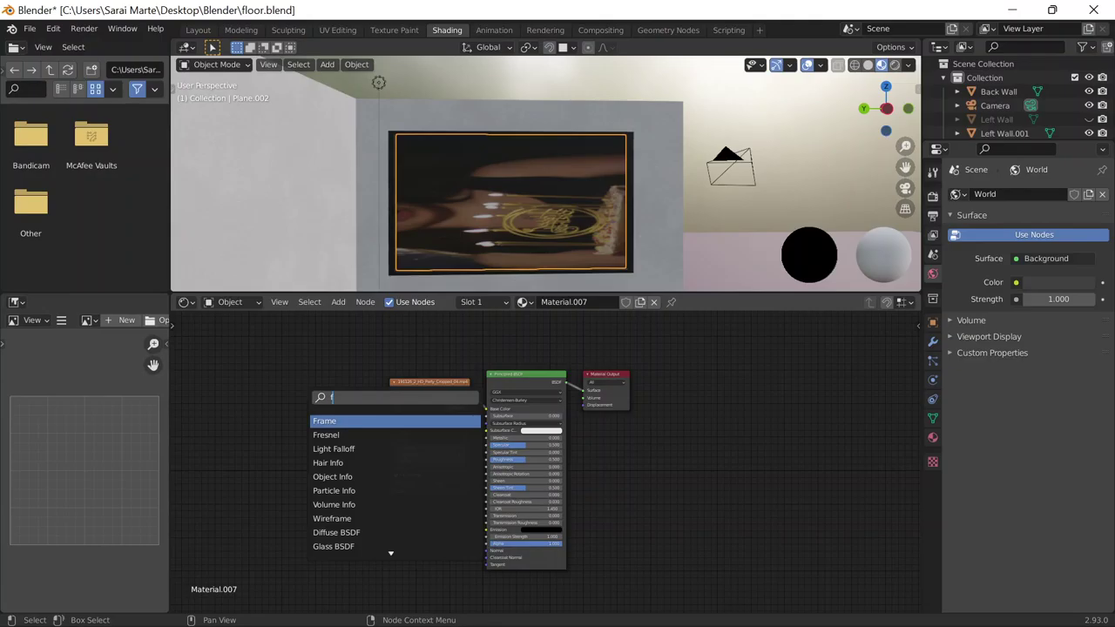
type("uv m")
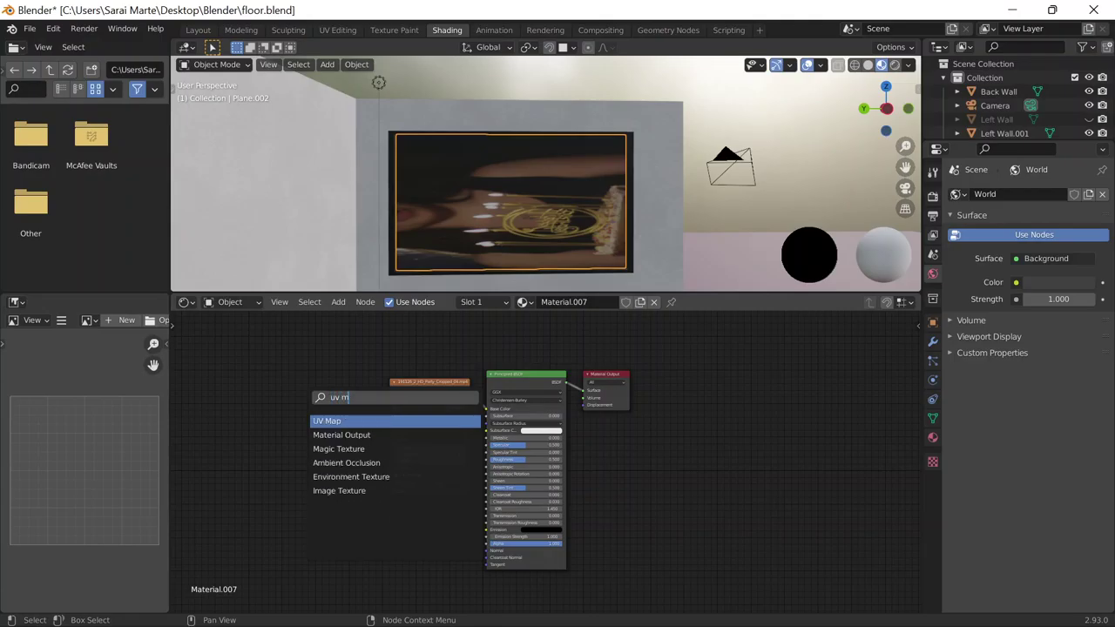
key("Return")
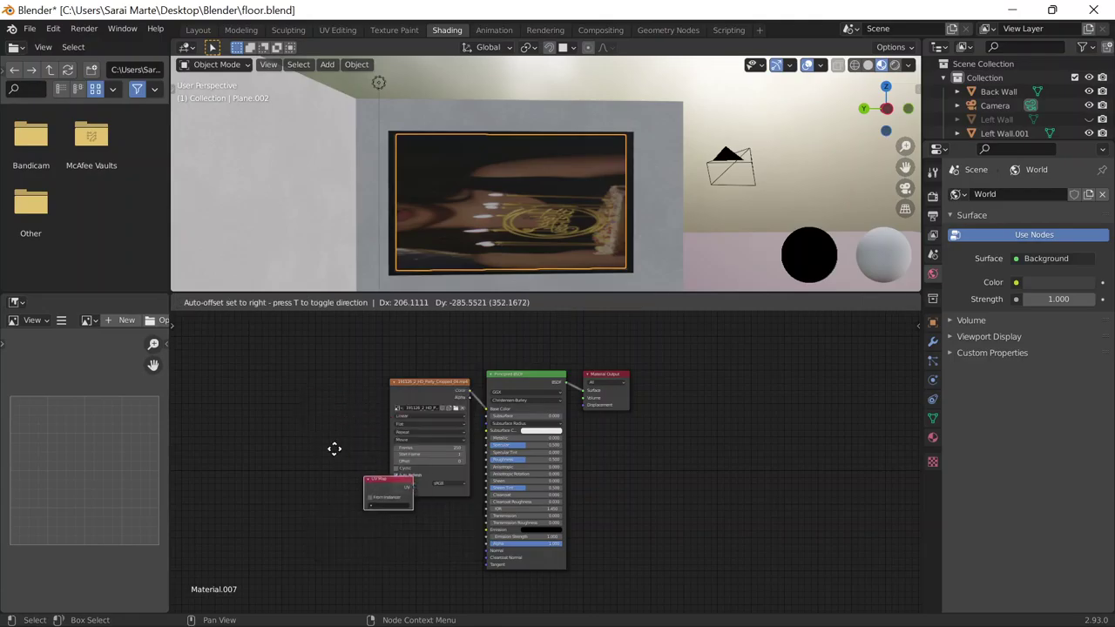
left_click(274, 381)
Link the UV Map node's UV output to the video texture's Vector input, then select the outer Plane.
mouse_move(340, 407)
left_mouse_down()
mouse_move(362, 479)
mouse_move(392, 501)
left_mouse_up()
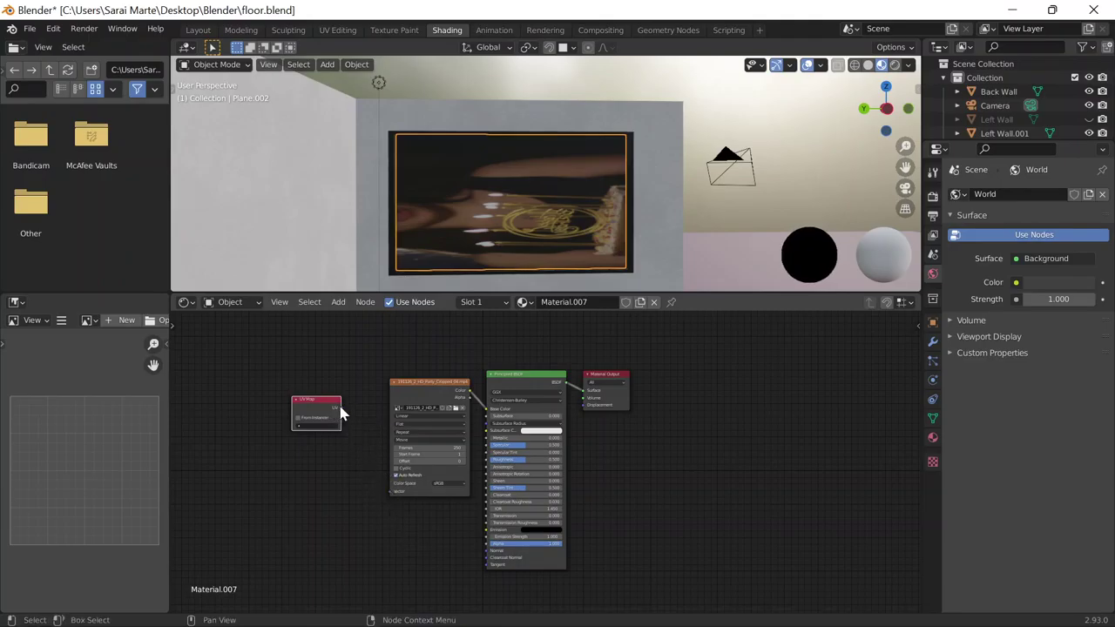
left_click_drag(341, 409, 391, 492)
key("XF86AudioLowerVolume")
left_click(479, 241)
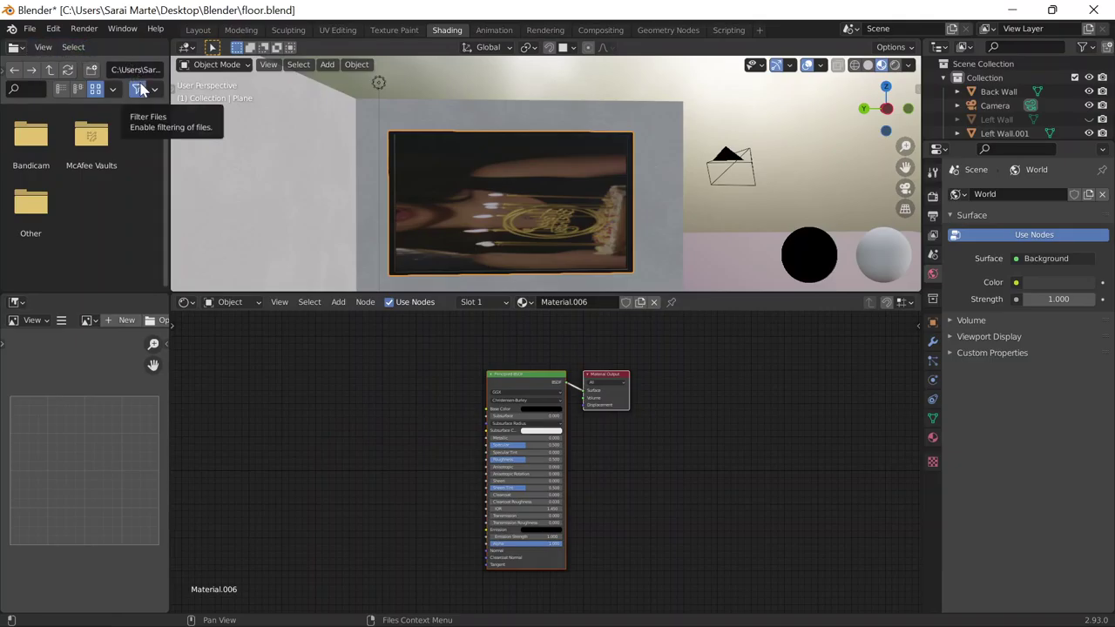
left_click(932, 418)
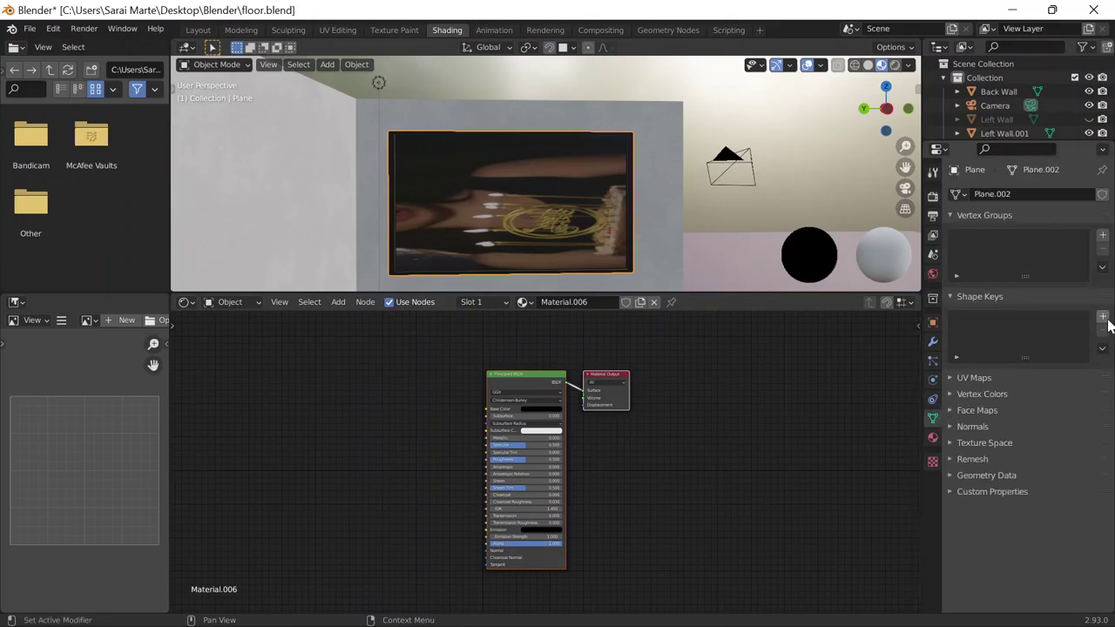
Add a trial UV map to the outer Plane, then remove that extra UV map again.
left_click(973, 378)
left_click(1102, 400)
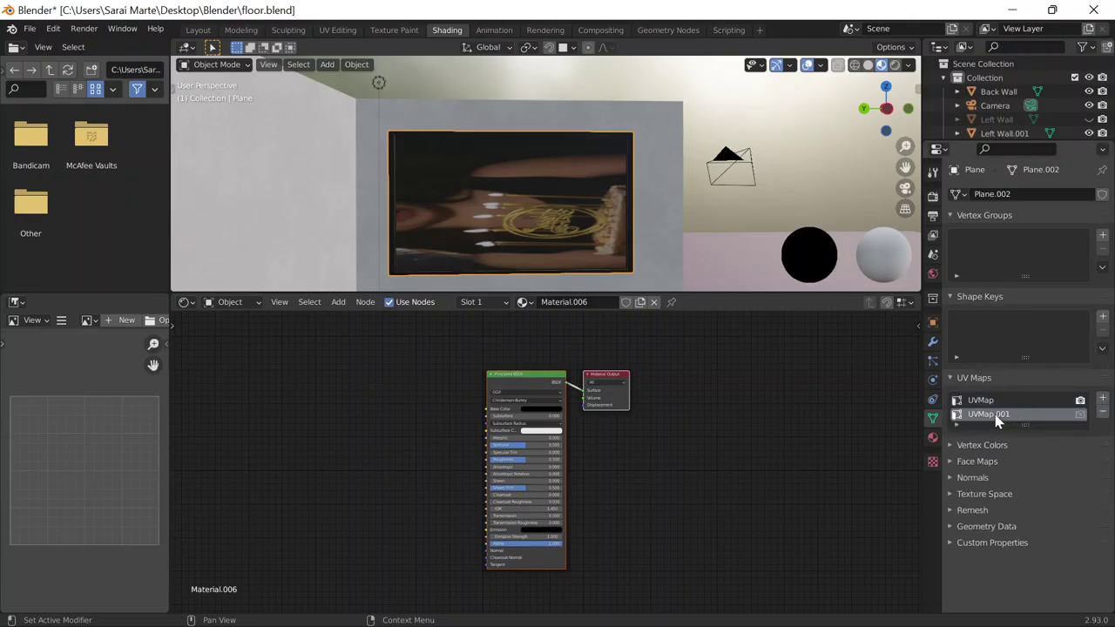
double_click(1050, 415)
type("tv scree")
type("n")
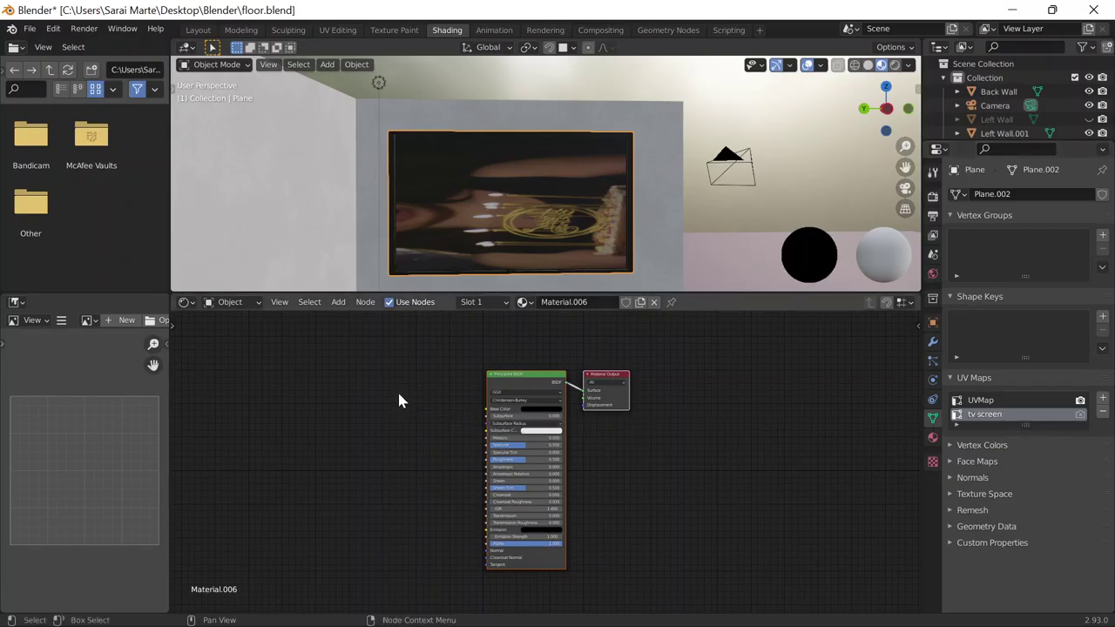
left_click(509, 242)
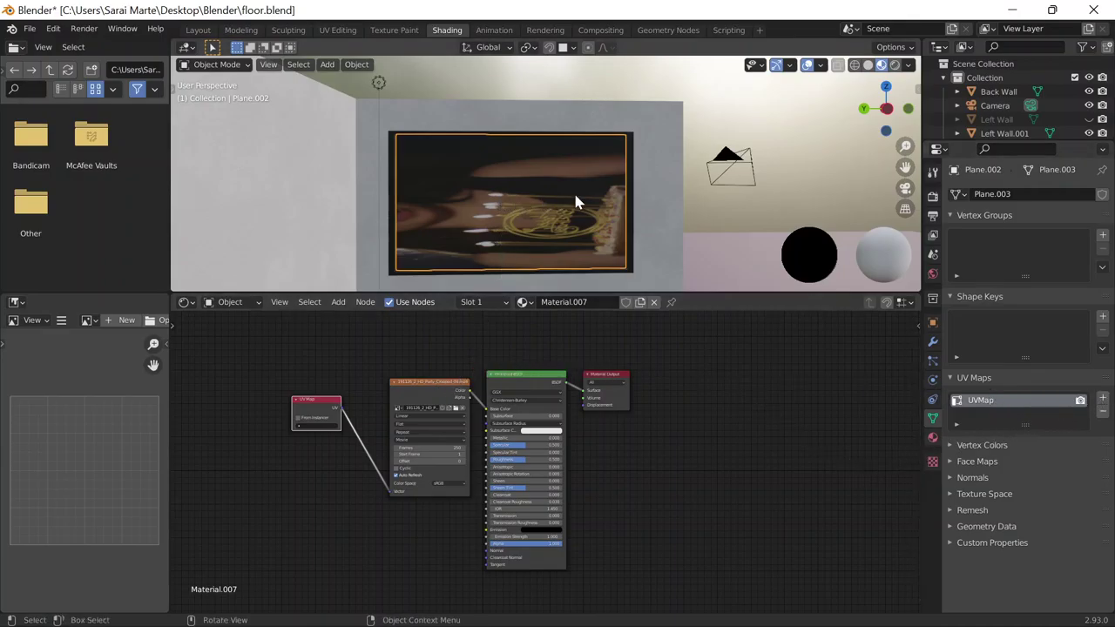
left_click(631, 165)
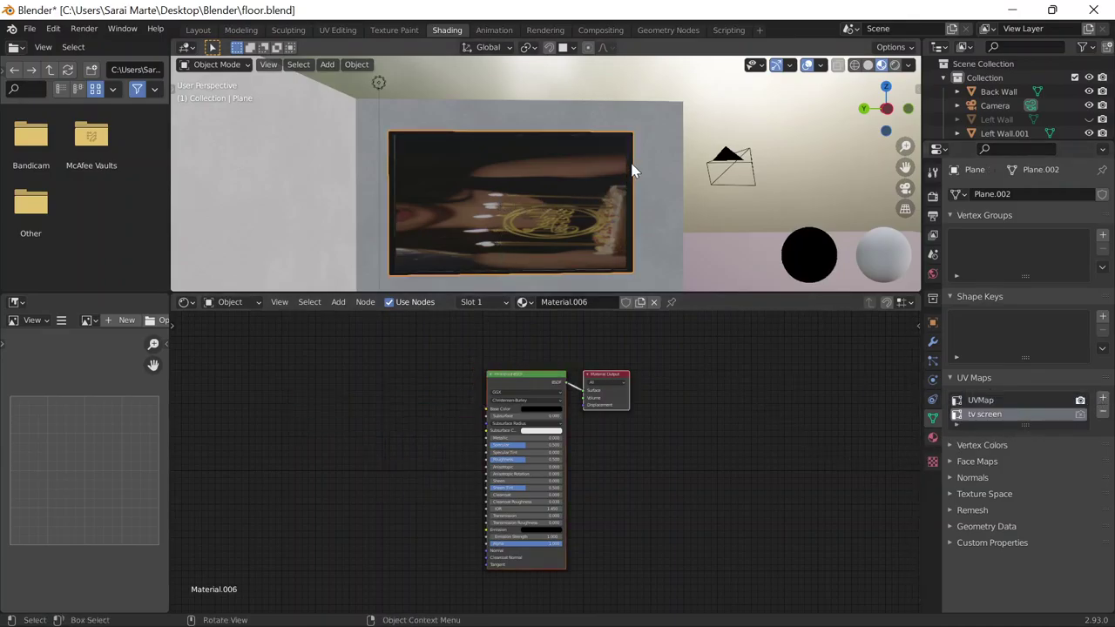
left_click(1078, 414)
right_click(969, 416)
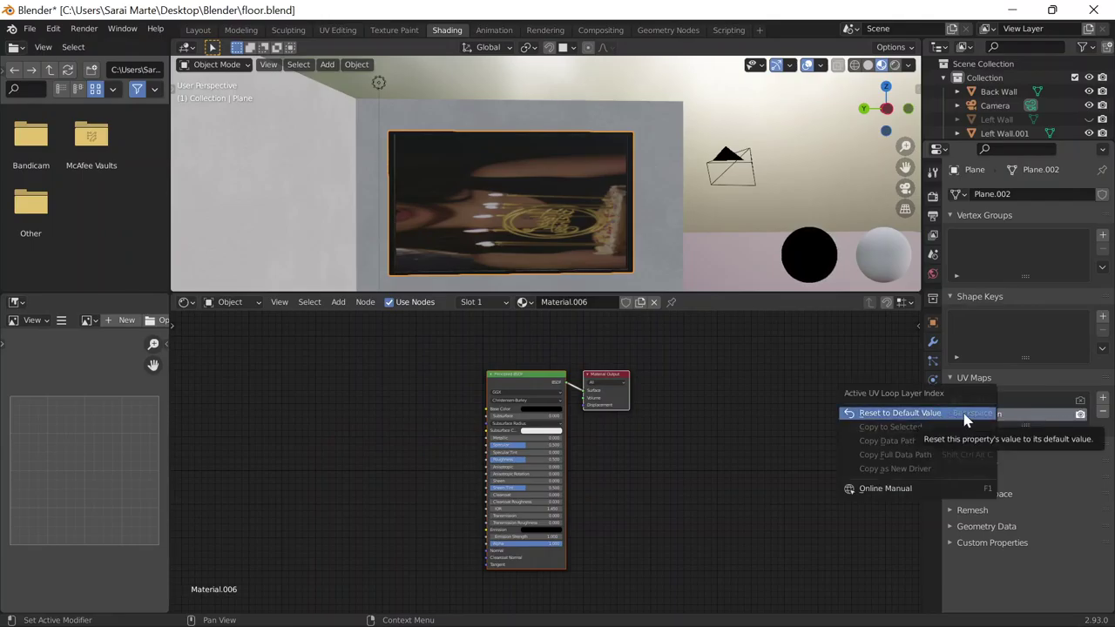
left_click(1103, 412)
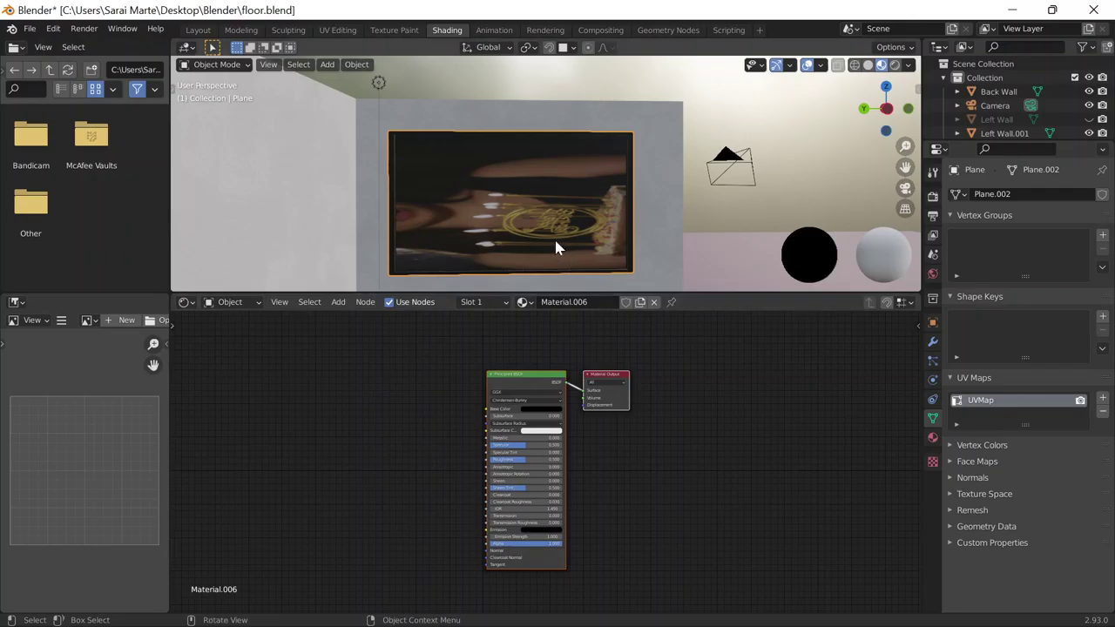
Add a new UV map to Plane.002 and name it 'tv screen'.
left_click(611, 204)
left_click(1102, 398)
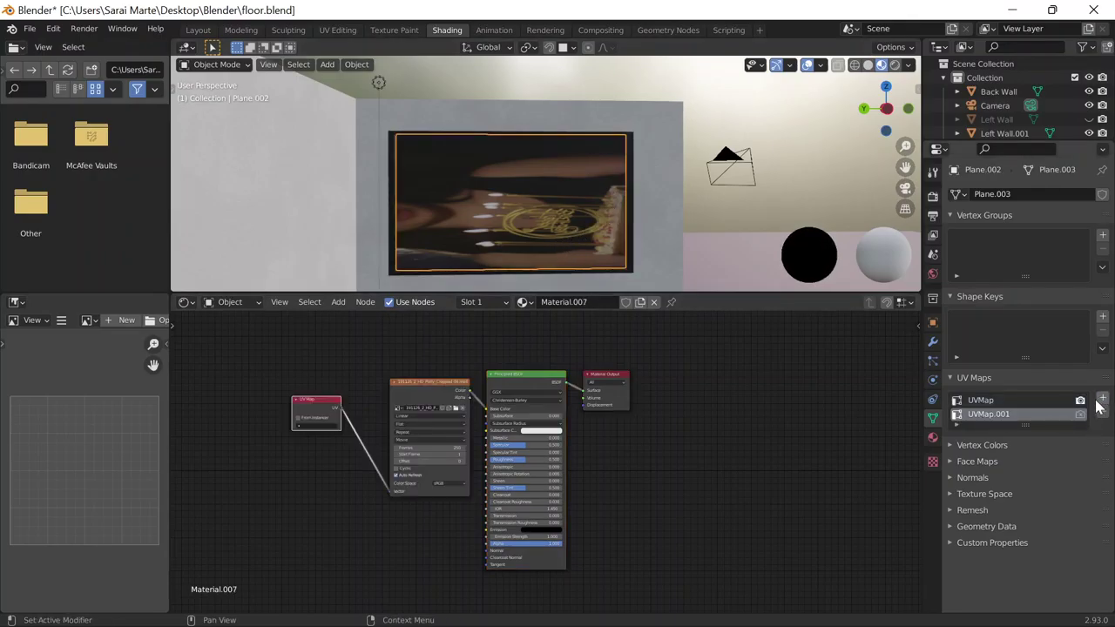
double_click(1032, 418)
type("tv s")
type("creen")
key("Return")
double_click(1022, 416)
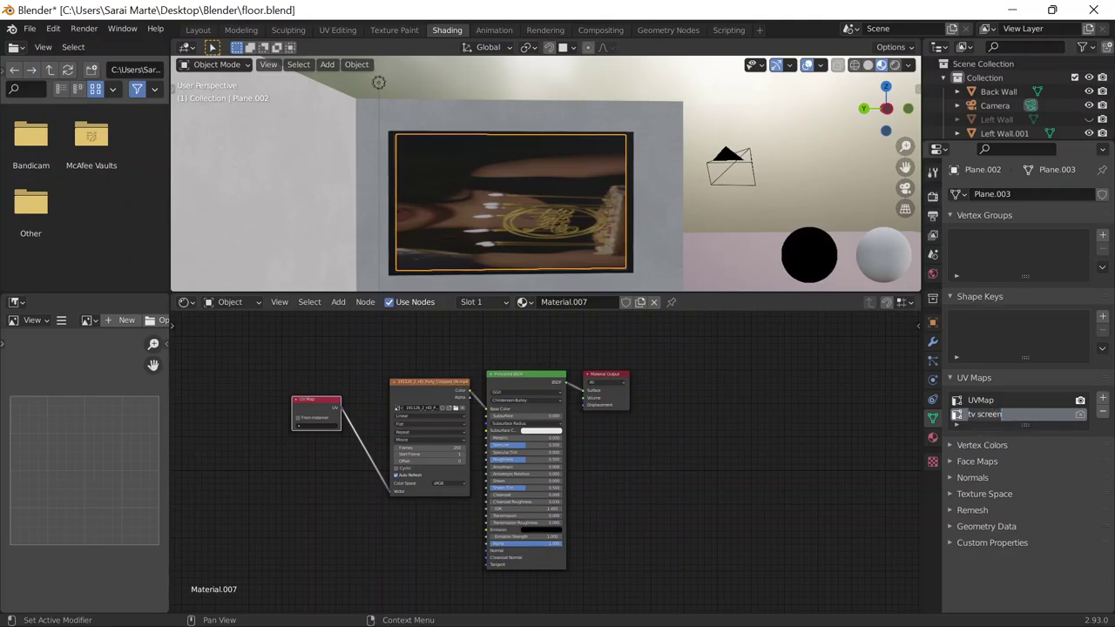
left_click(1002, 415)
key("Return")
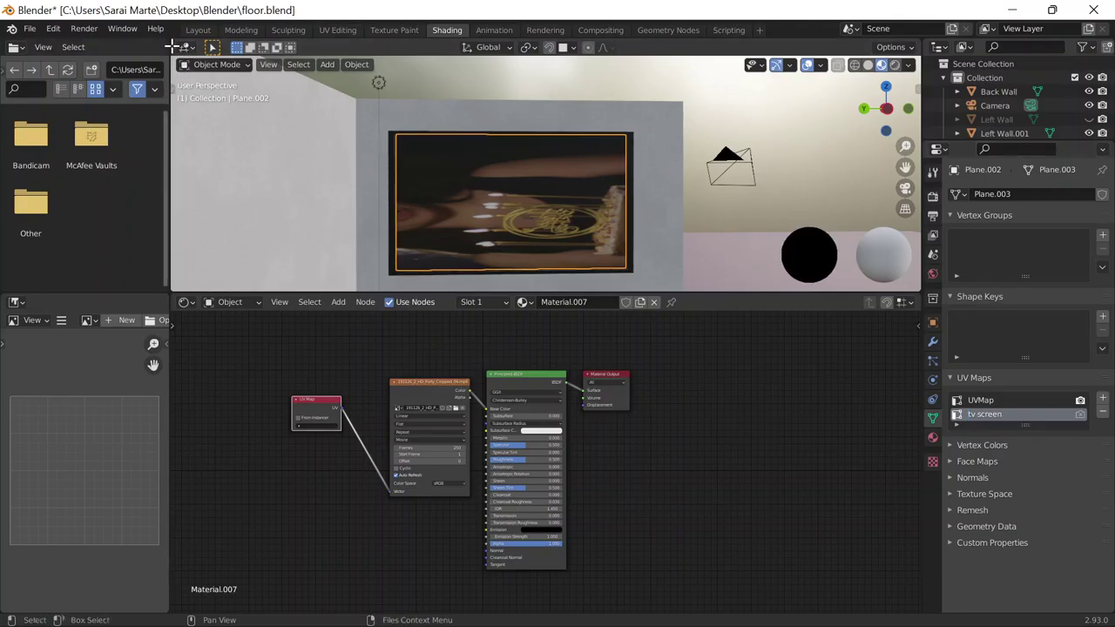
Resize the file browser area and move to the UV Editing workspace.
mouse_move(170, 52)
left_mouse_down()
mouse_move(261, 59)
mouse_move(11, 76)
mouse_move(270, 70)
left_mouse_up()
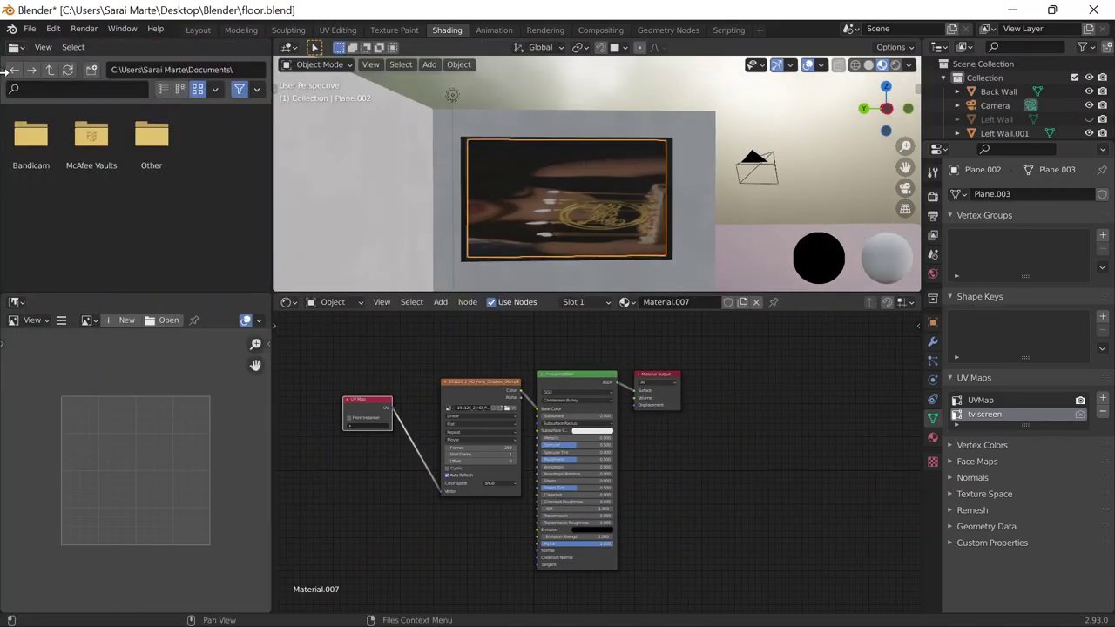
left_click_drag(271, 174, 184, 174)
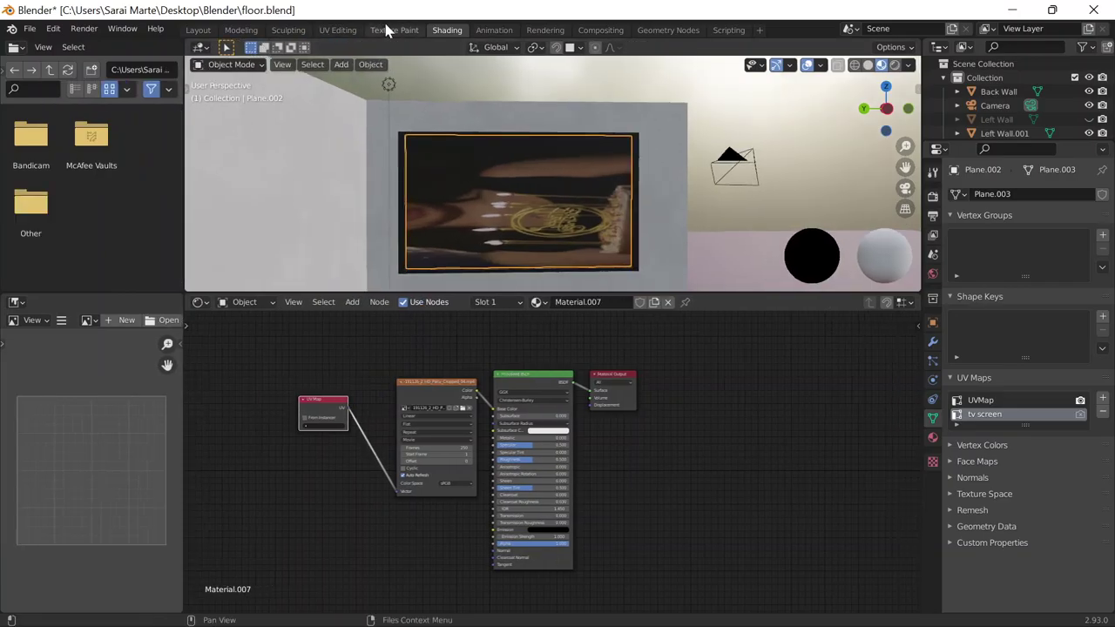
left_click(338, 30)
scroll(416, 162, "down", 3)
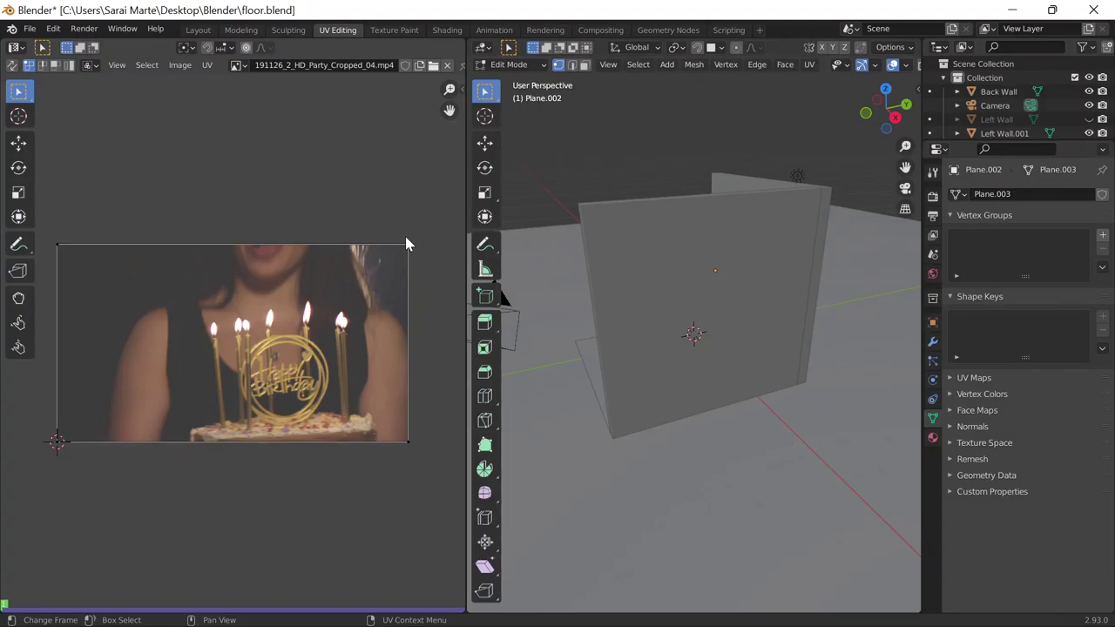
Orbit to face the framed picture wall and switch to UV island selection.
mouse_move(671, 331)
middle_mouse_down()
mouse_move(871, 379)
mouse_move(824, 314)
middle_mouse_up()
mouse_move(809, 238)
middle_mouse_down()
mouse_move(694, 368)
mouse_move(770, 334)
middle_mouse_up()
scroll(771, 334, "up", 3)
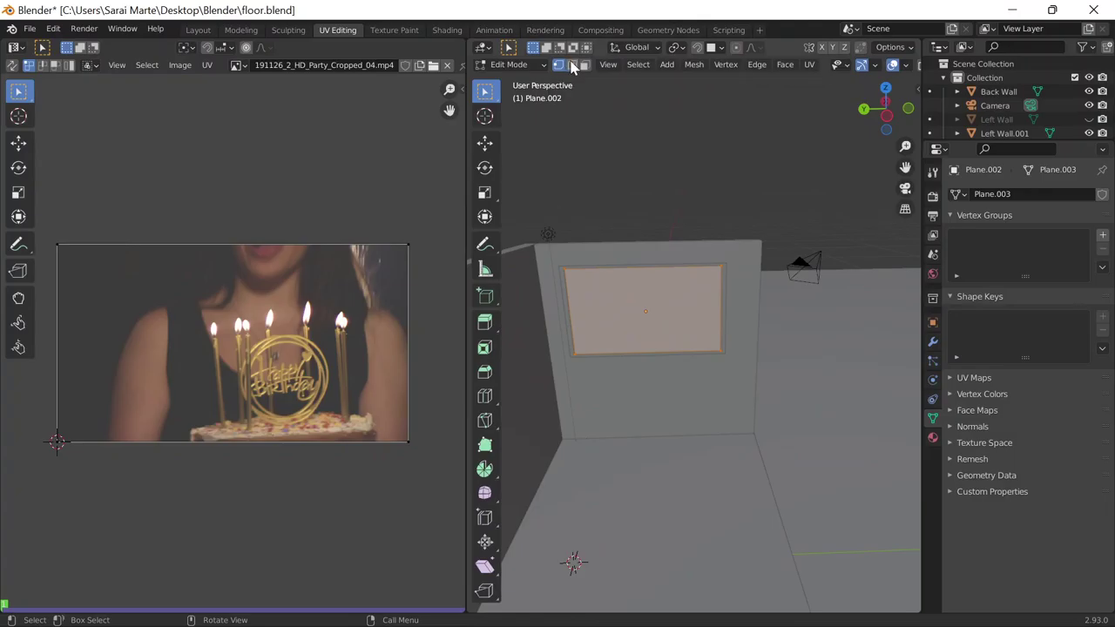
left_click(70, 66)
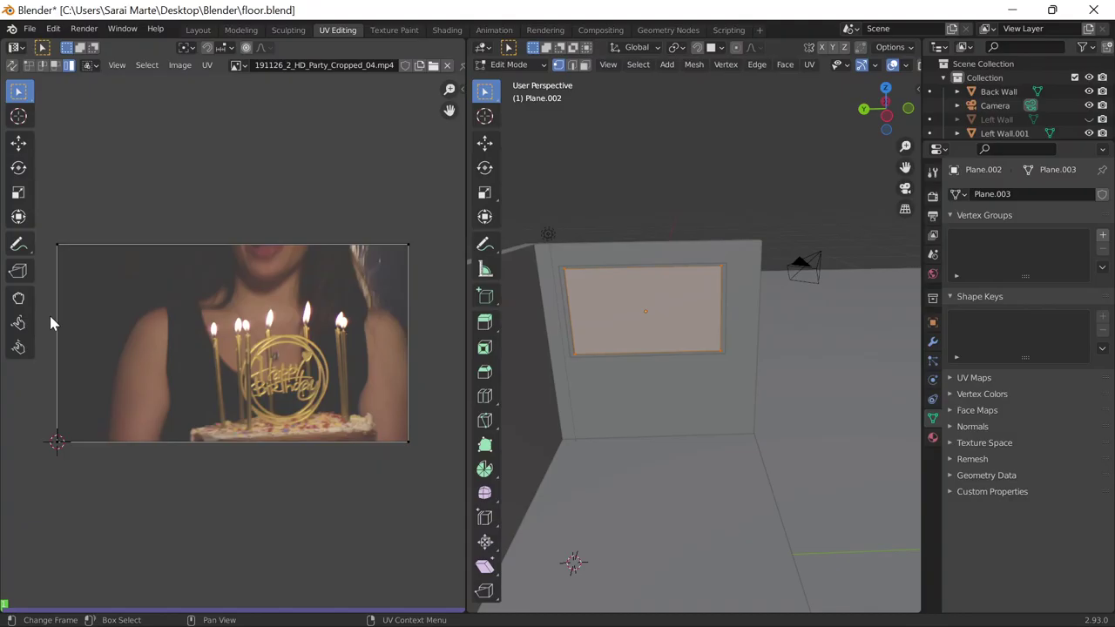
Unwrap the screen face's UVs with the Angle Based method, then resize the viewport.
right_click(117, 348)
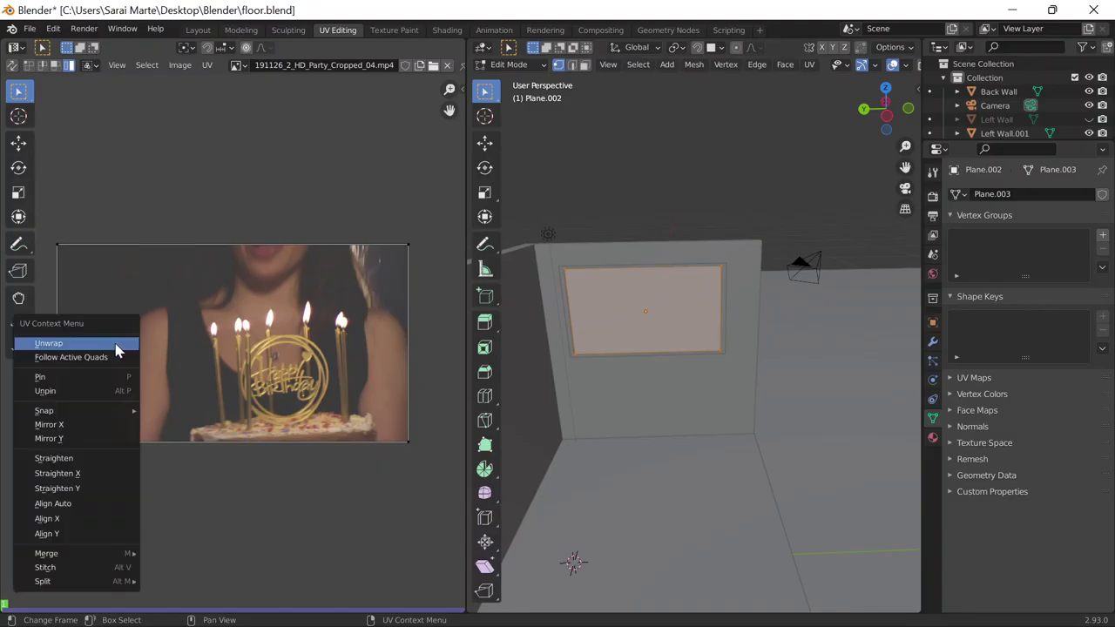
left_click(117, 348)
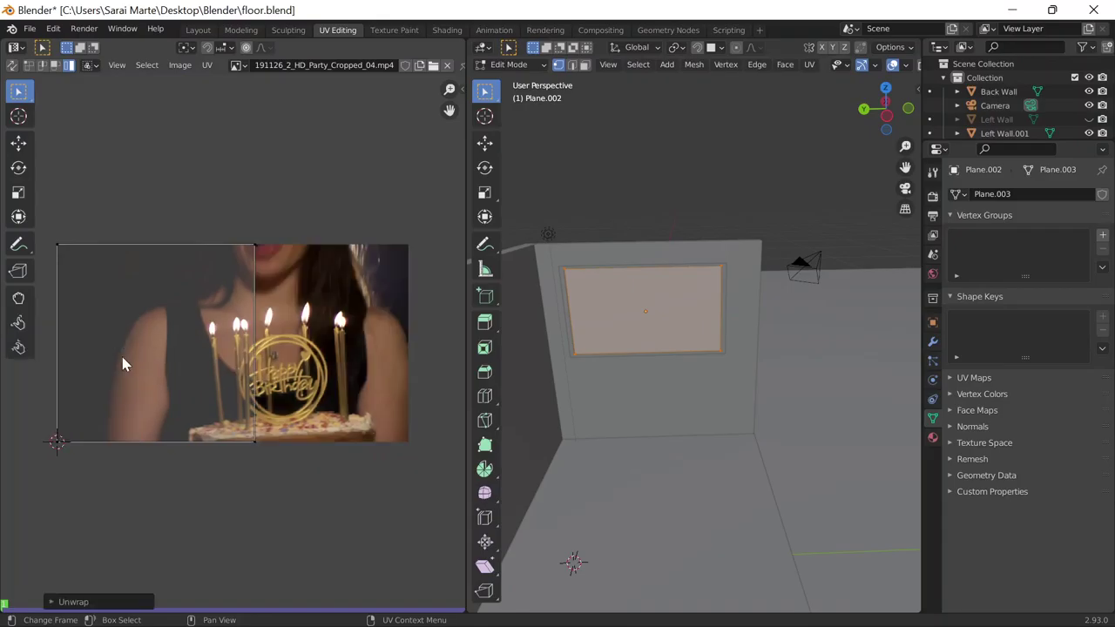
left_click(94, 599)
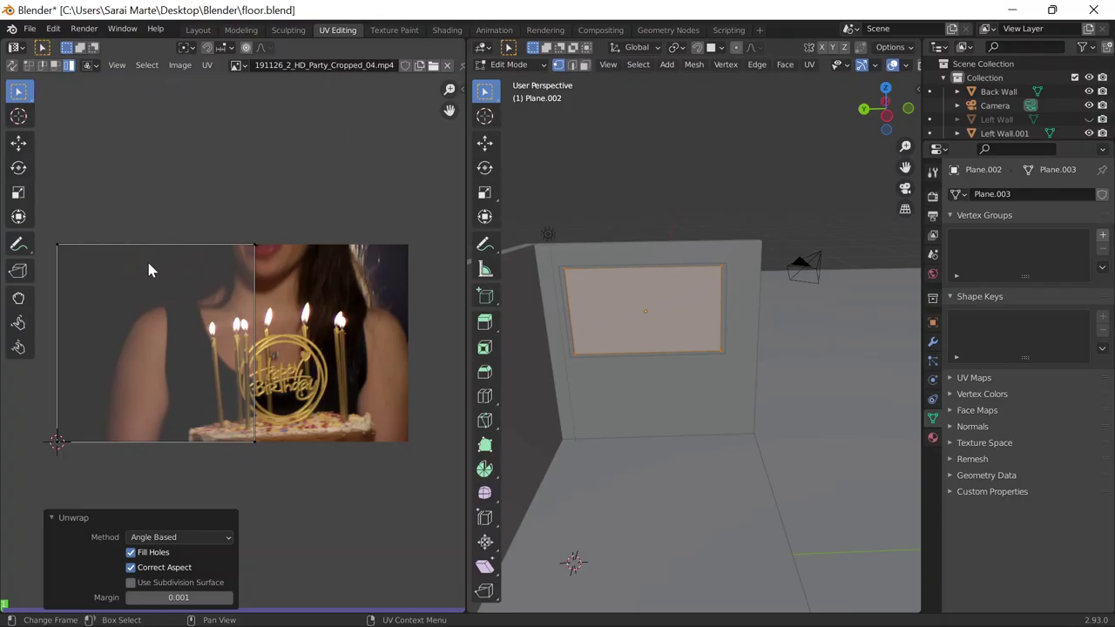
scroll(181, 309, "up", 1)
scroll(181, 309, "down", 1)
scroll(181, 309, "up", 1)
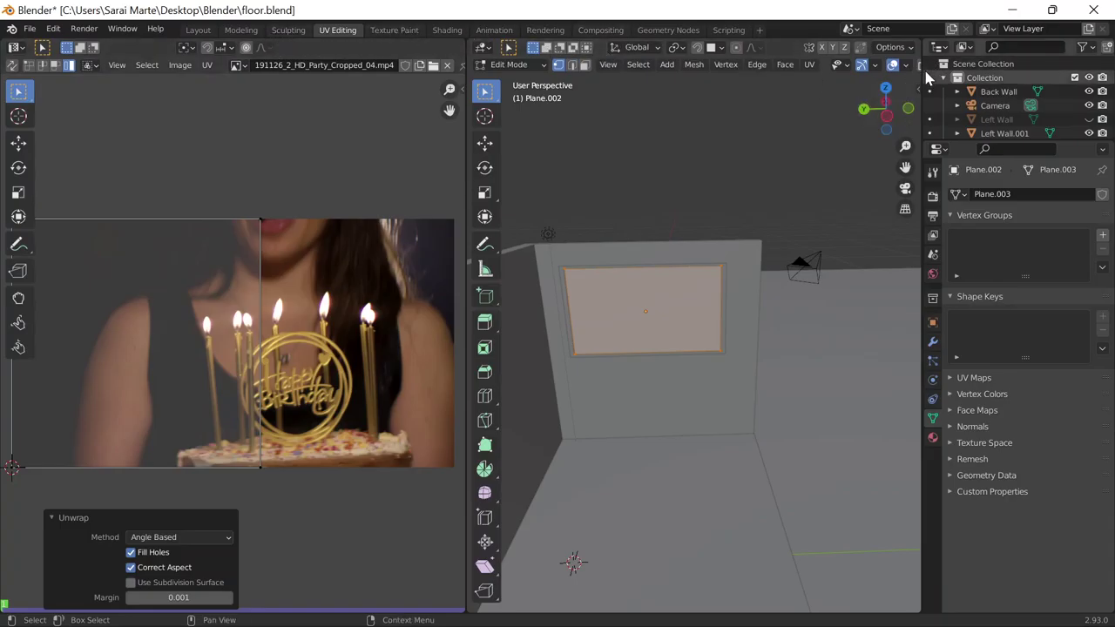
mouse_move(925, 76)
left_mouse_down()
mouse_move(728, 108)
mouse_move(971, 139)
left_mouse_up()
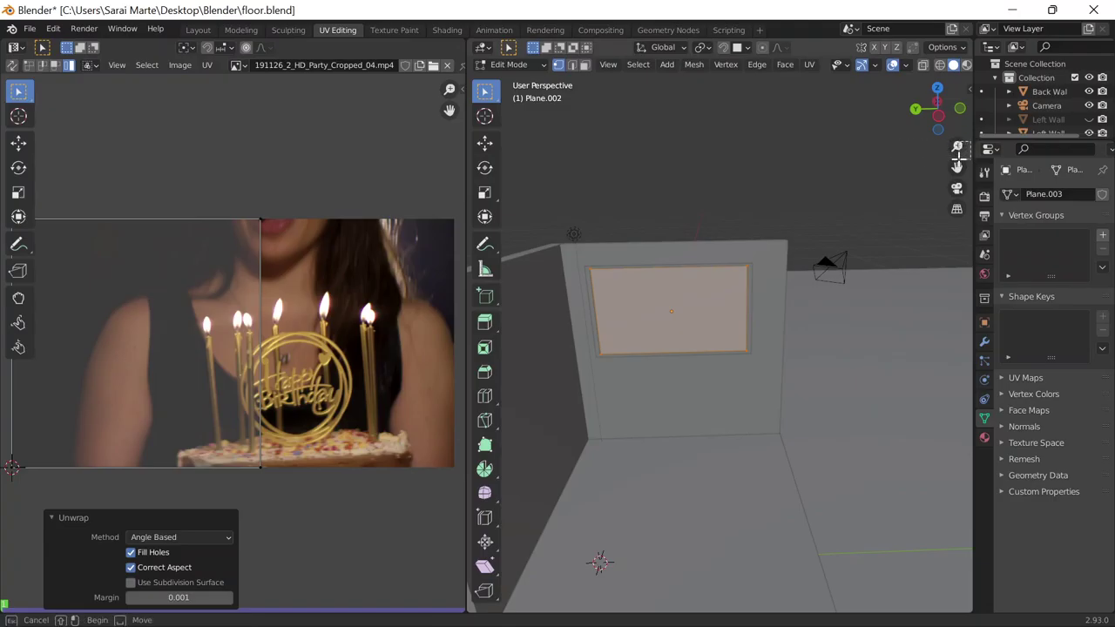
Deselect the screen face and split the 3D viewport area vertically.
left_click(955, 152)
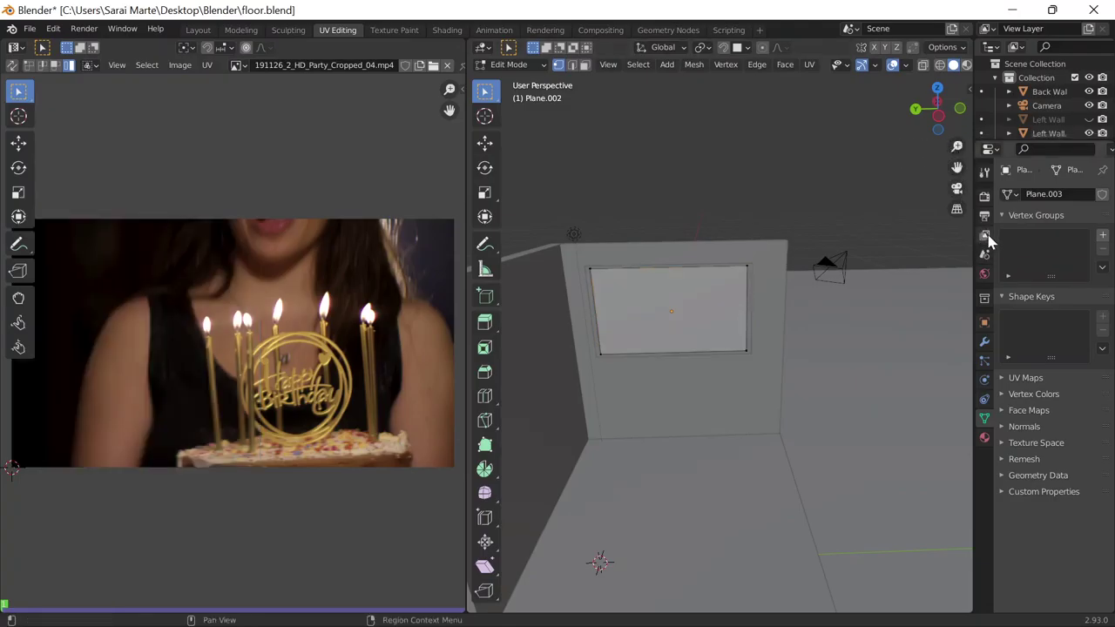
mouse_move(972, 243)
left_mouse_down()
mouse_move(741, 267)
mouse_move(796, 269)
mouse_move(958, 238)
left_mouse_up()
right_click(958, 239)
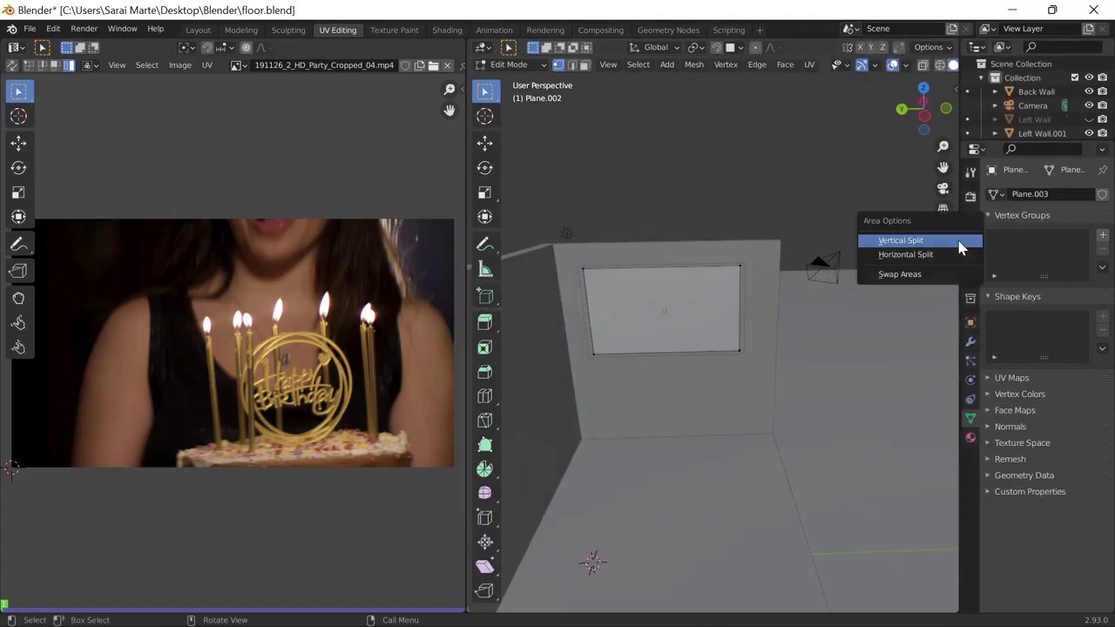
left_click(959, 242)
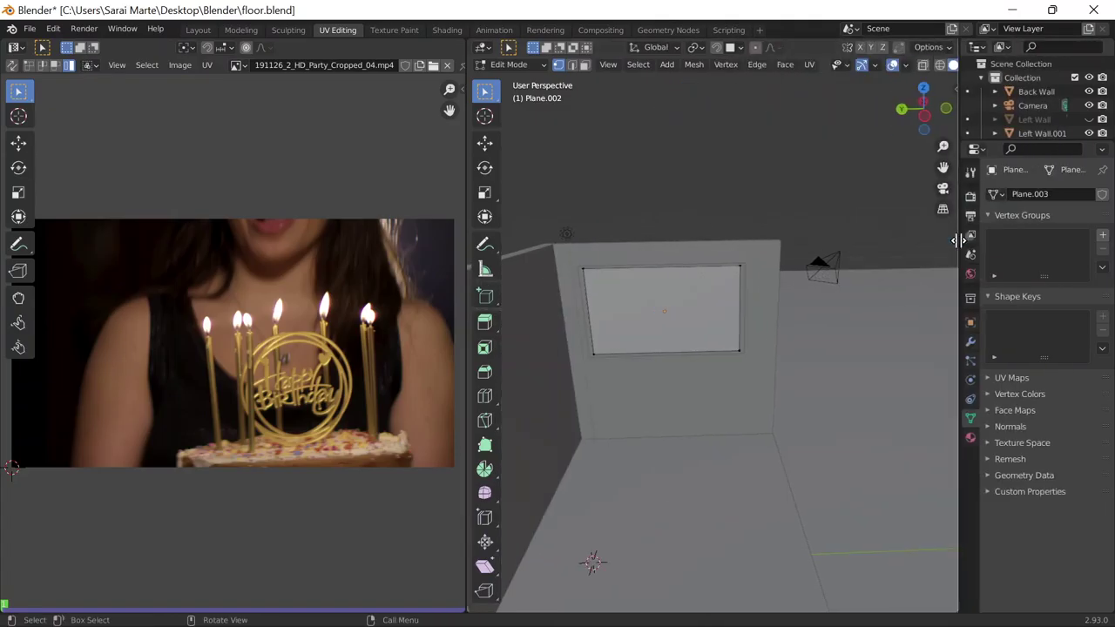
left_click(941, 245)
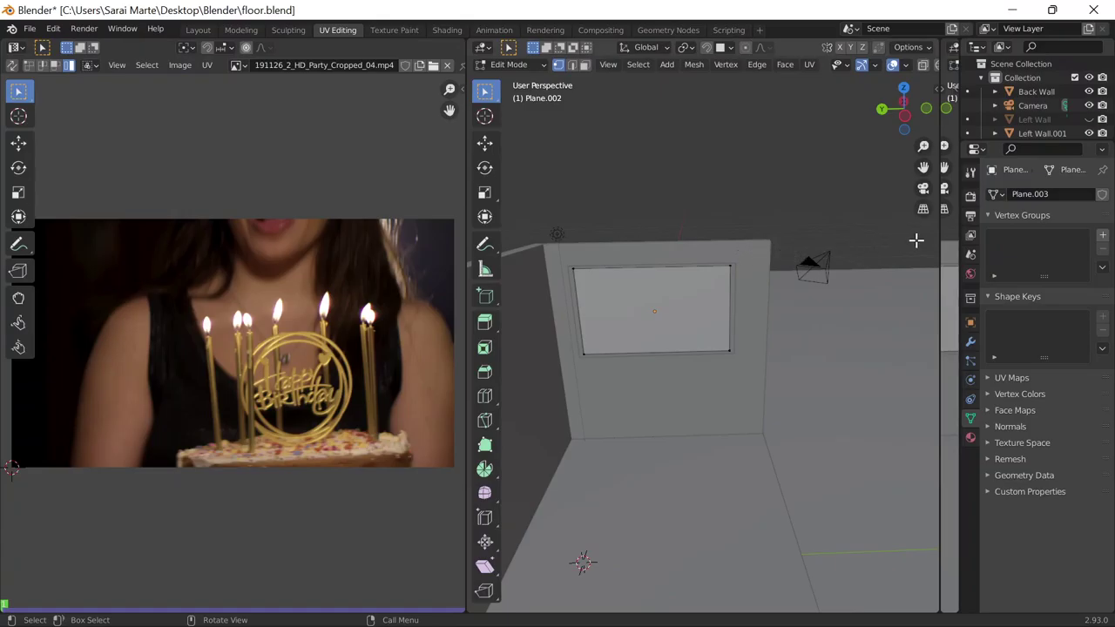
mouse_move(939, 223)
left_mouse_down()
mouse_move(716, 226)
mouse_move(940, 223)
left_mouse_up()
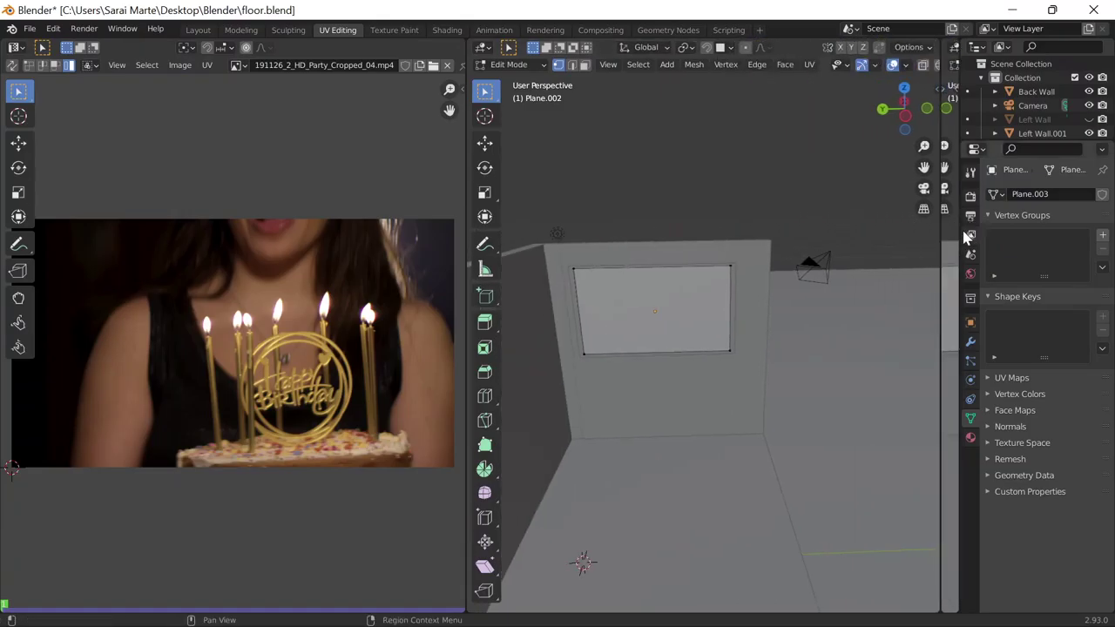
Split the viewport horizontally into two stacked 3D views, enlarging the lower one.
right_click(941, 247)
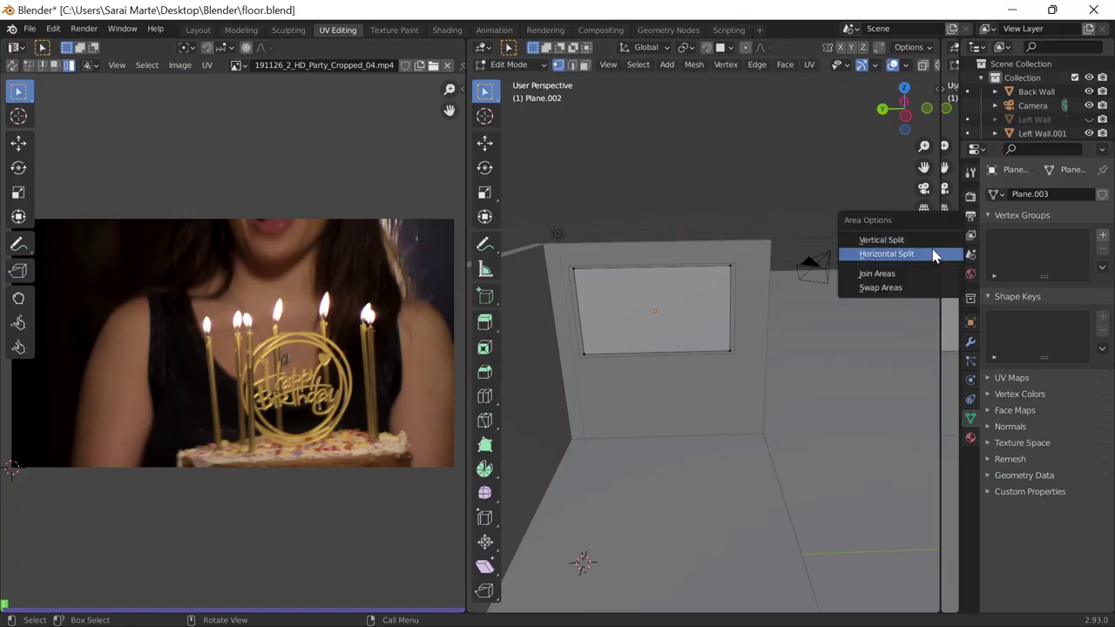
left_click(933, 254)
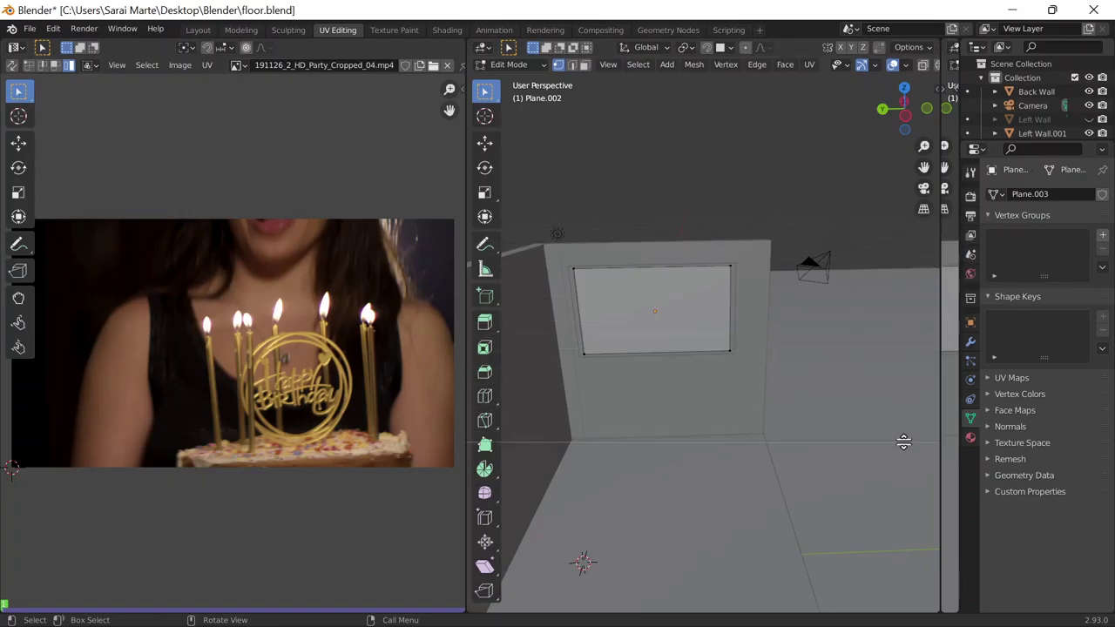
left_click(905, 442)
left_click_drag(802, 424, 796, 320)
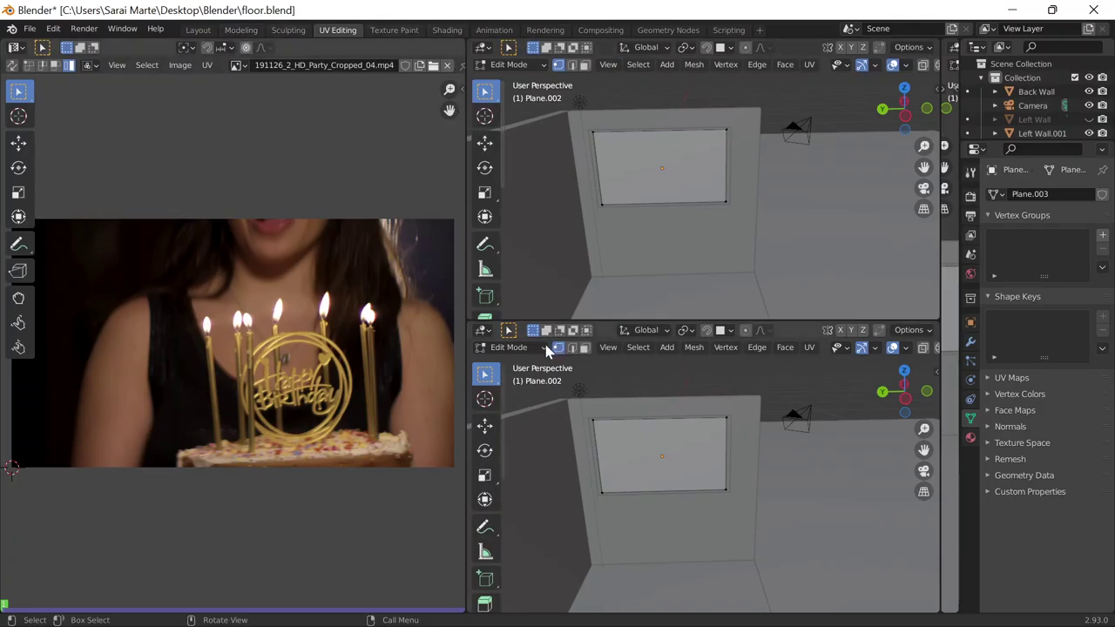
left_click(510, 348)
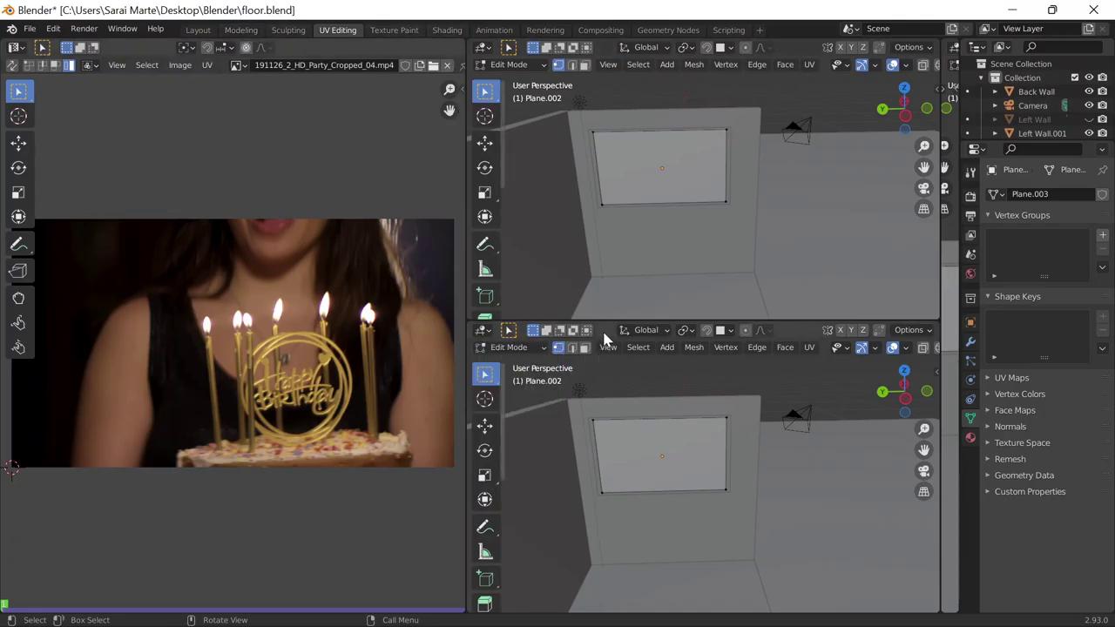
left_click(447, 29)
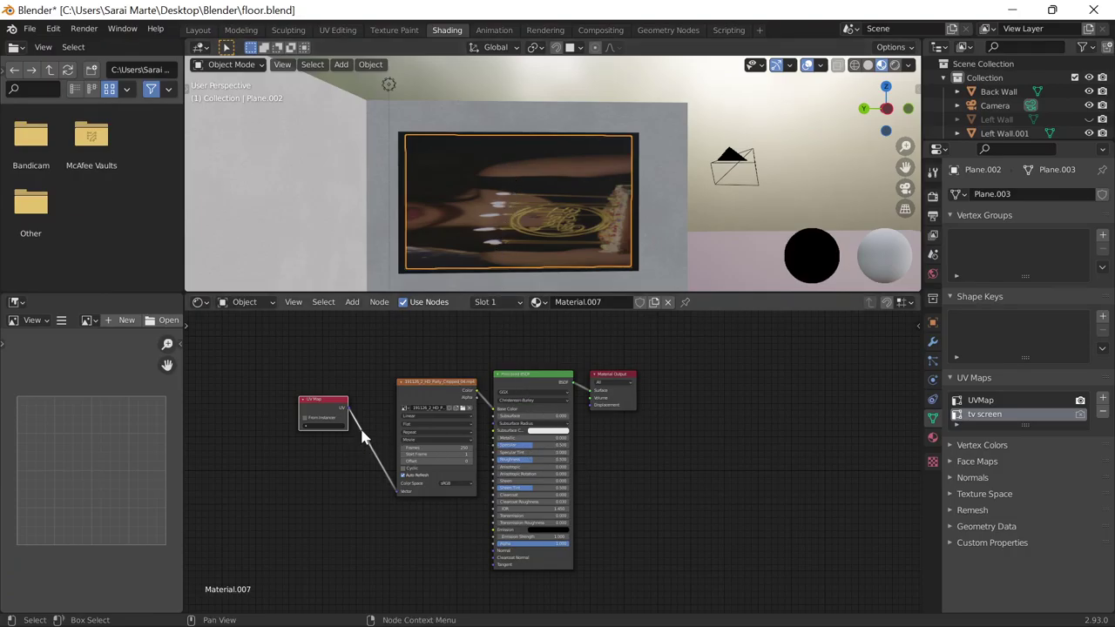
Set the UV Map node to 'tv screen' with the video texture auto-refreshing.
left_click(324, 425)
left_click(327, 443)
left_click(401, 474)
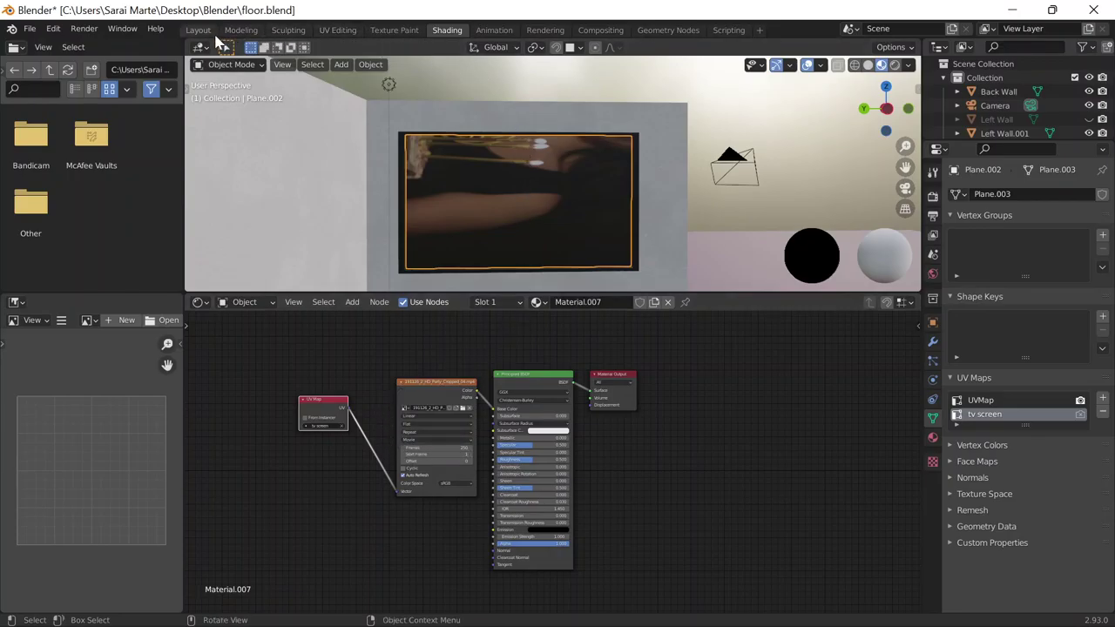
left_click(207, 32)
left_click(299, 35)
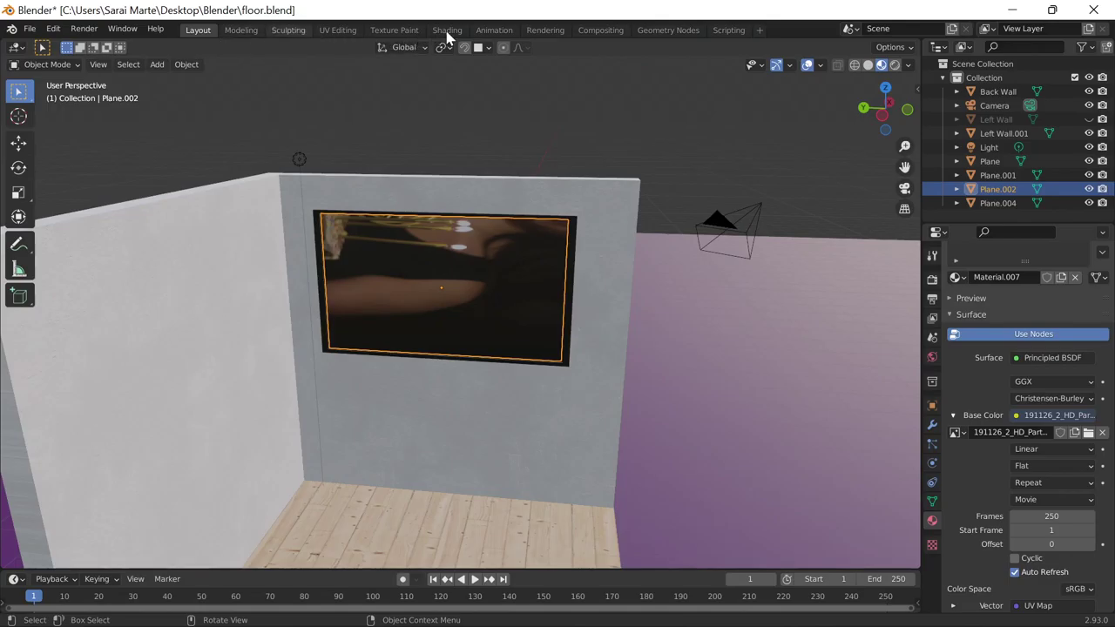
left_click(448, 30)
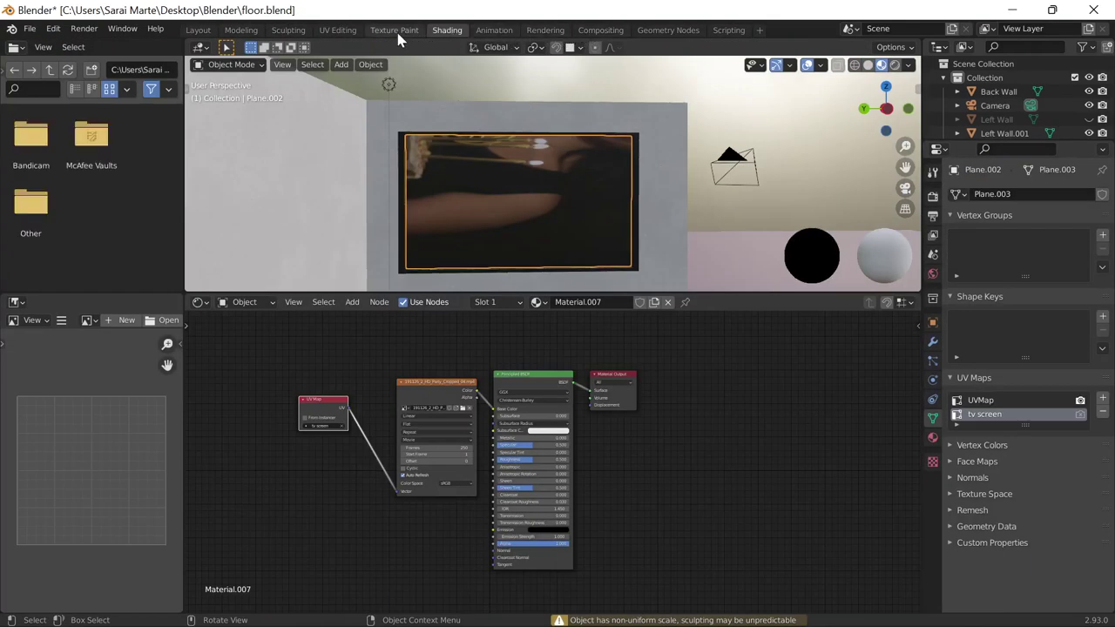
In UV Editing, try the vertex options on the screen plane in both viewports.
left_click(337, 30)
scroll(253, 318, "down", 2)
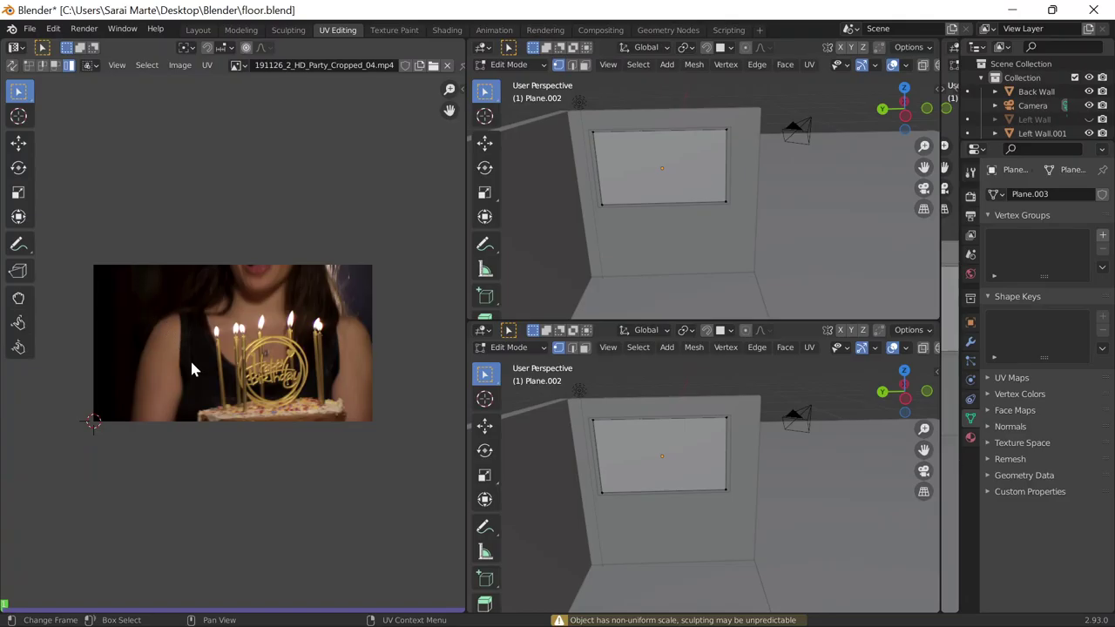
right_click(110, 427)
right_click(688, 180)
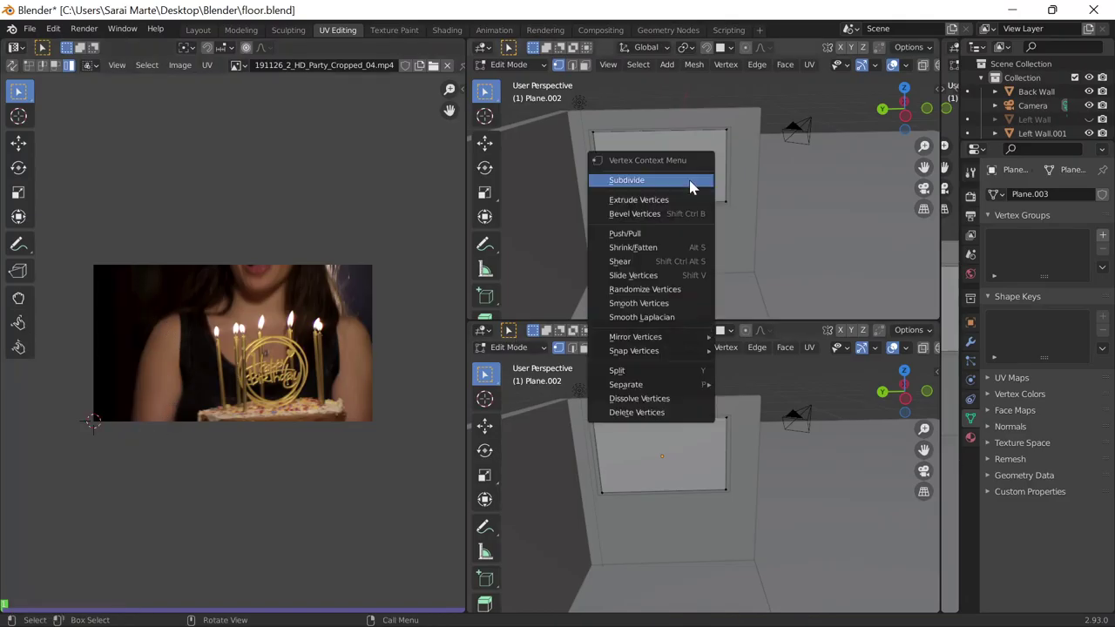
left_click(619, 136)
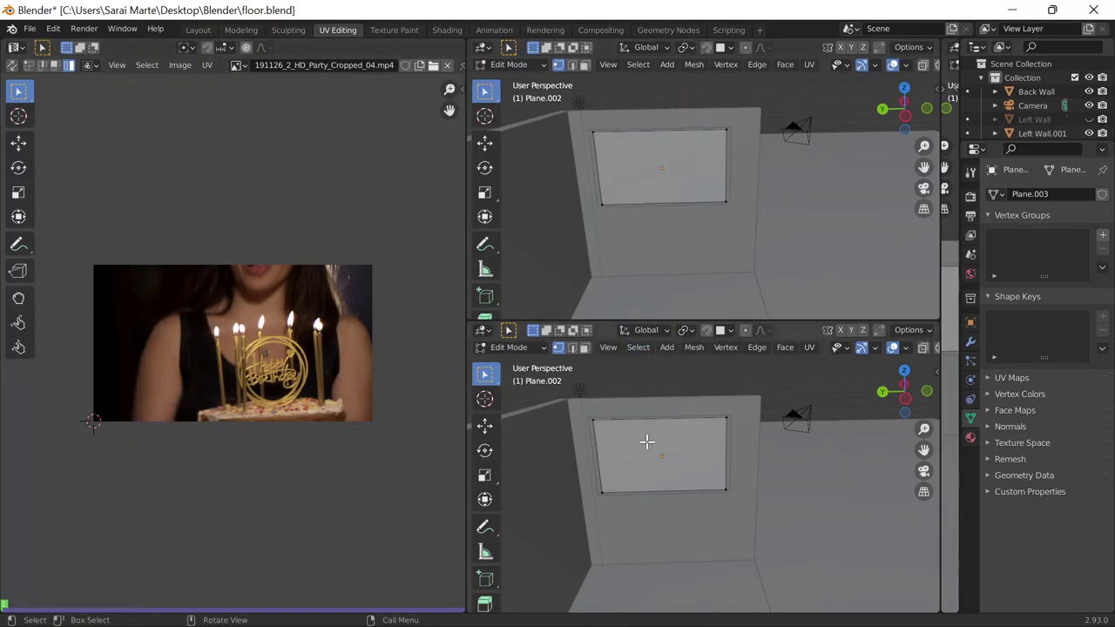
right_click(627, 440)
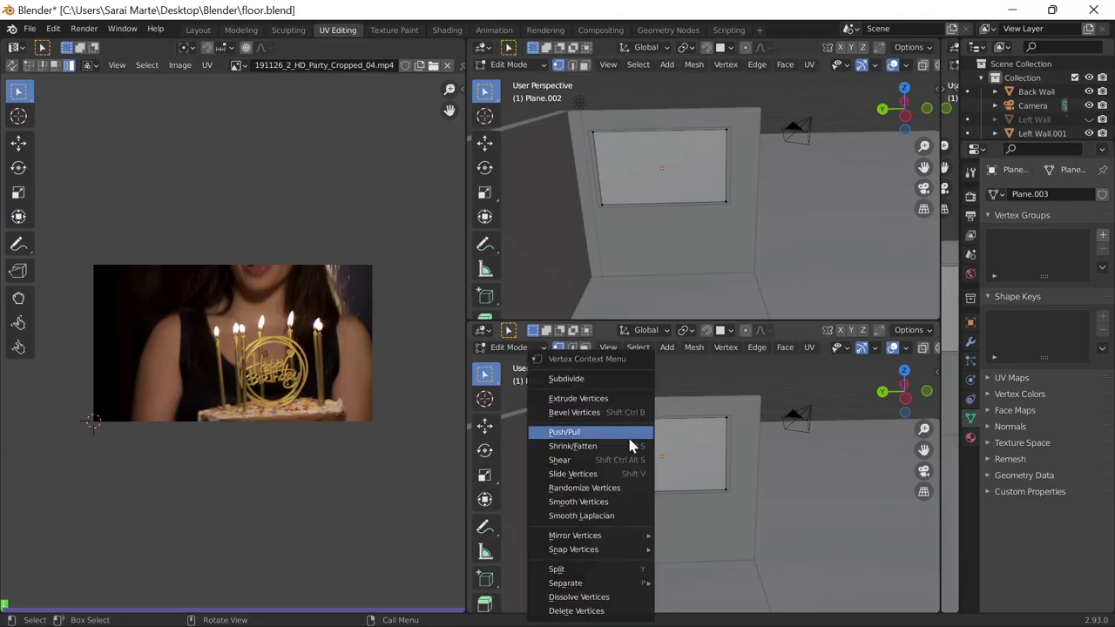
left_click(630, 444)
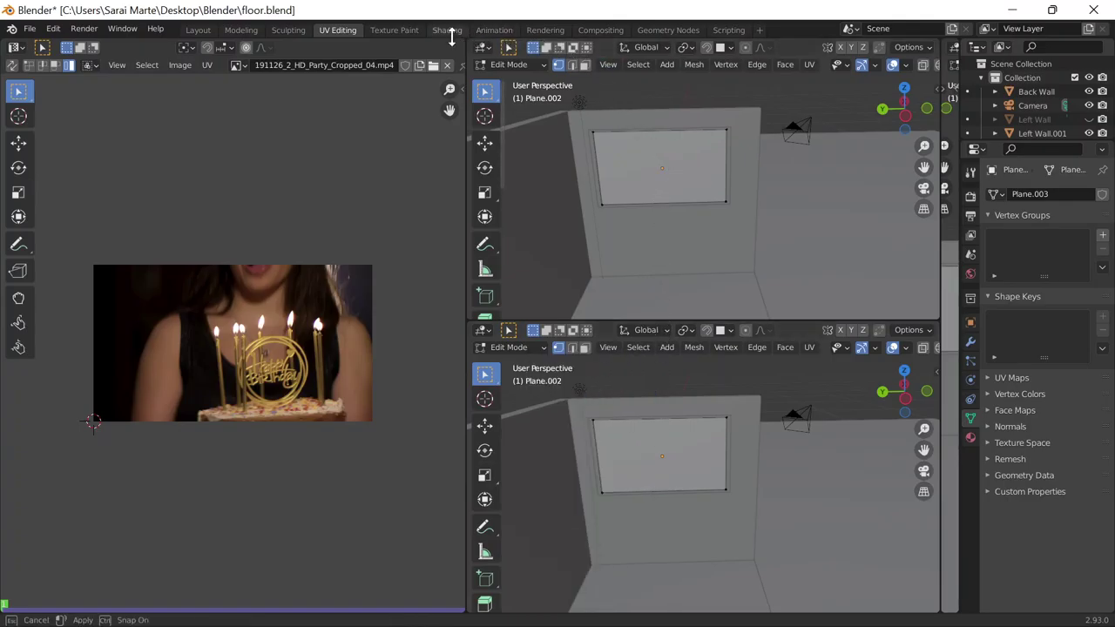
Check the screen plane in the Shading and Layout workspaces before returning to UV Editing.
left_click(447, 31)
right_click(531, 206)
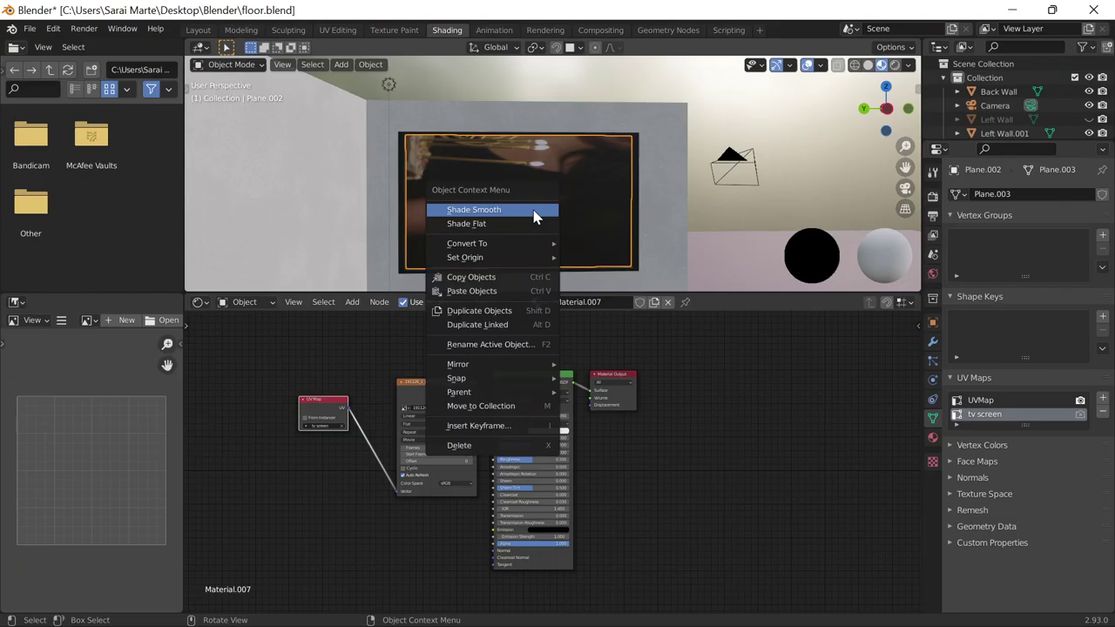
left_click(198, 30)
scroll(436, 275, "up", 3)
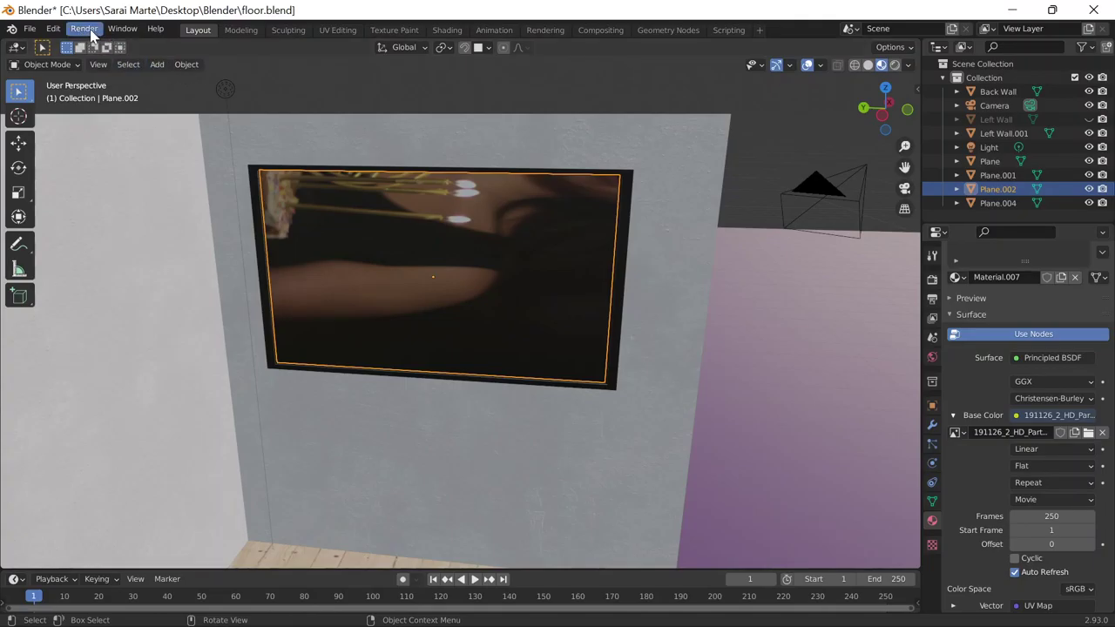
left_click(336, 29)
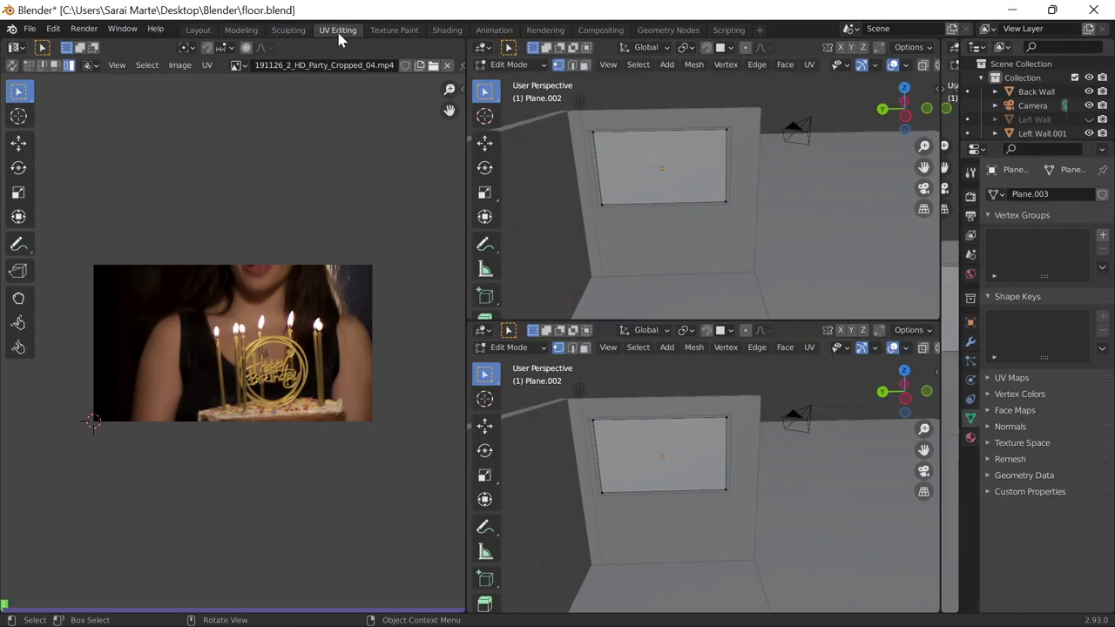
Pick an option from the screen face's UV unwrap menu, then return to Object Mode.
right_click(135, 351)
left_click(133, 343)
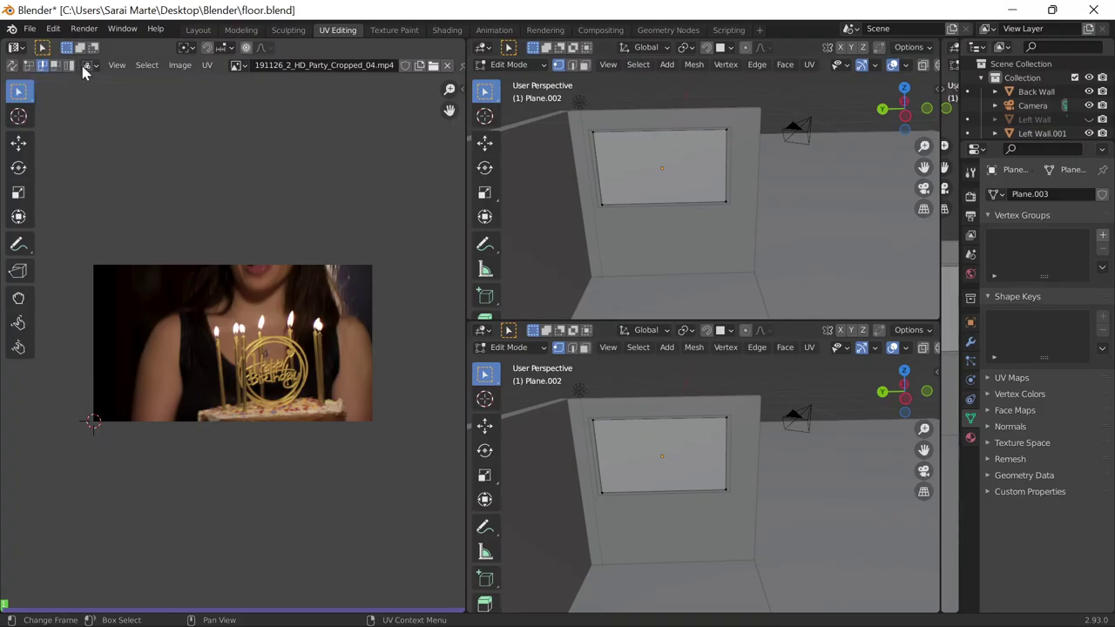
scroll(235, 389, "up", 1)
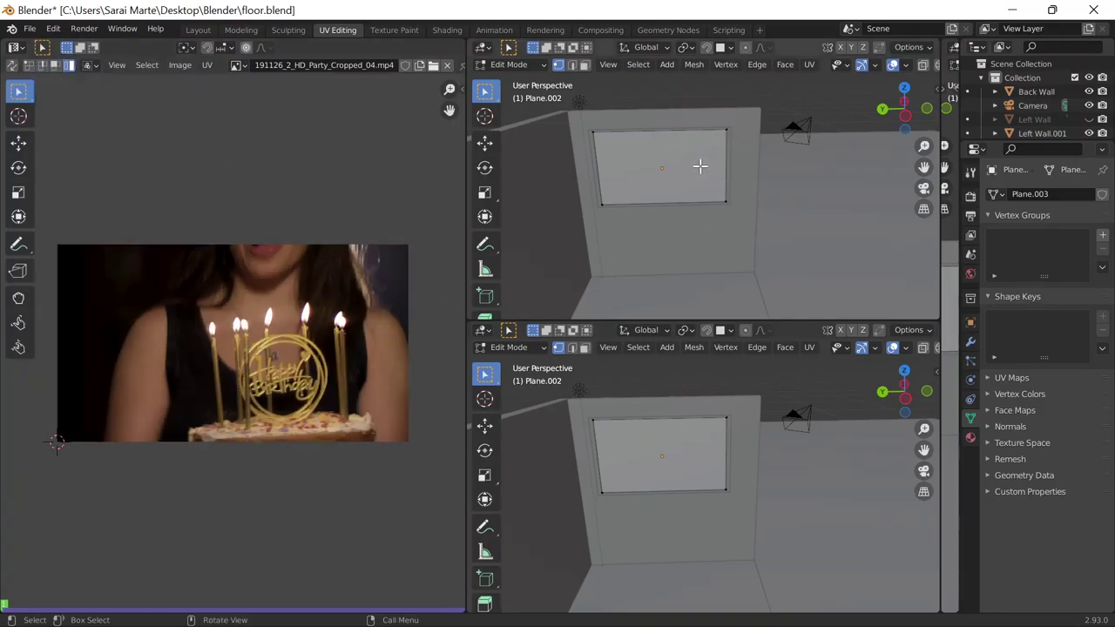
key("Tab")
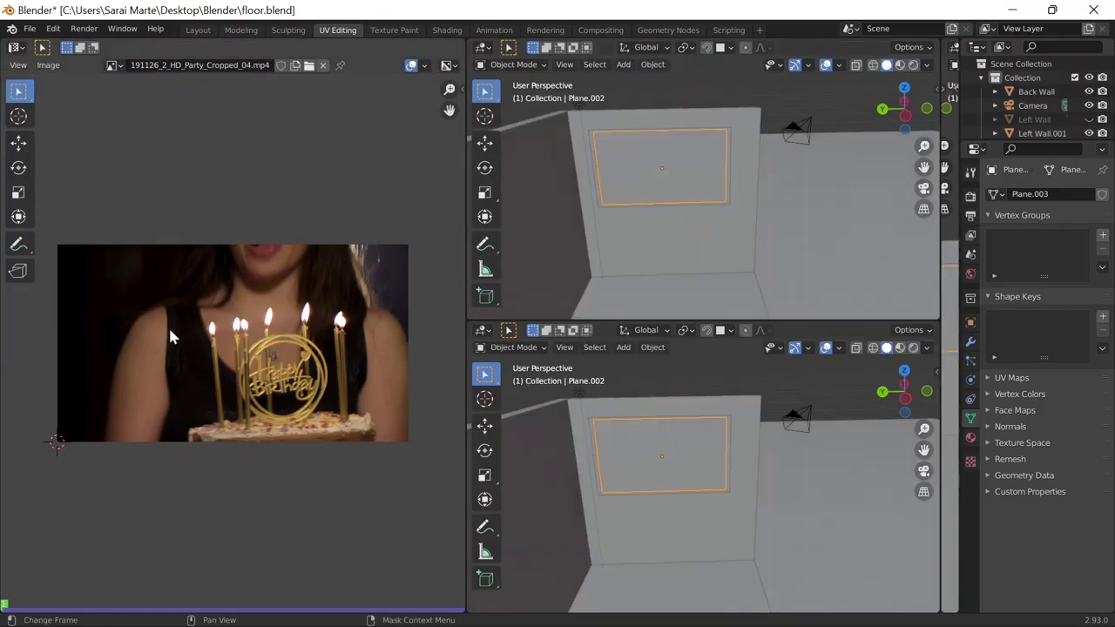
scroll(168, 326, "down", 2)
scroll(250, 358, "up", 1)
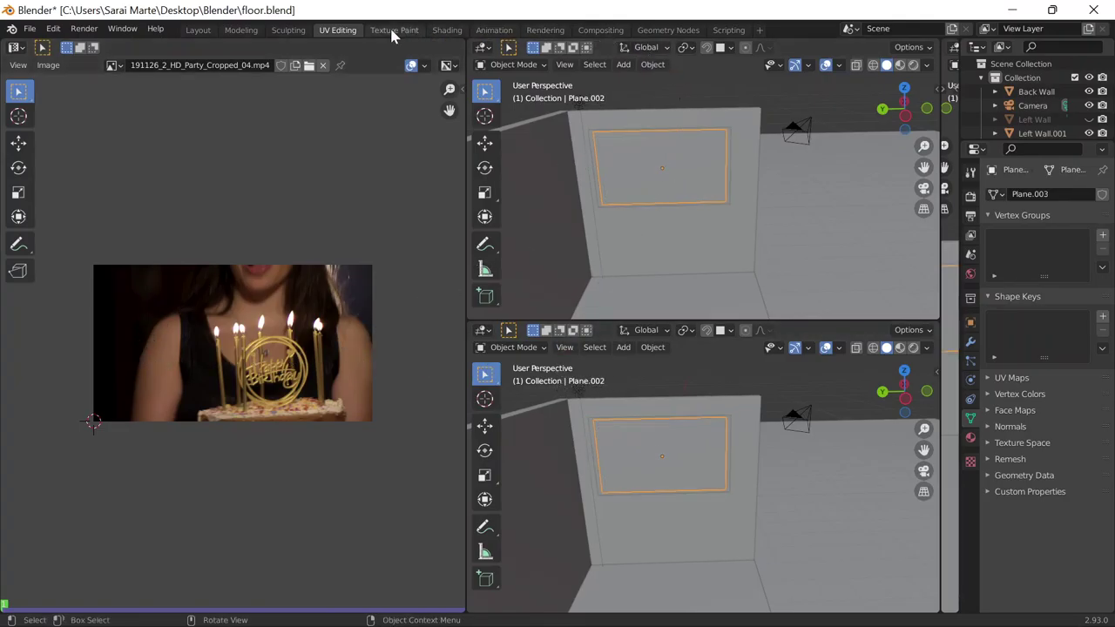
Confirm the Shading UV Map node still uses the 'tv screen' map.
left_click(438, 30)
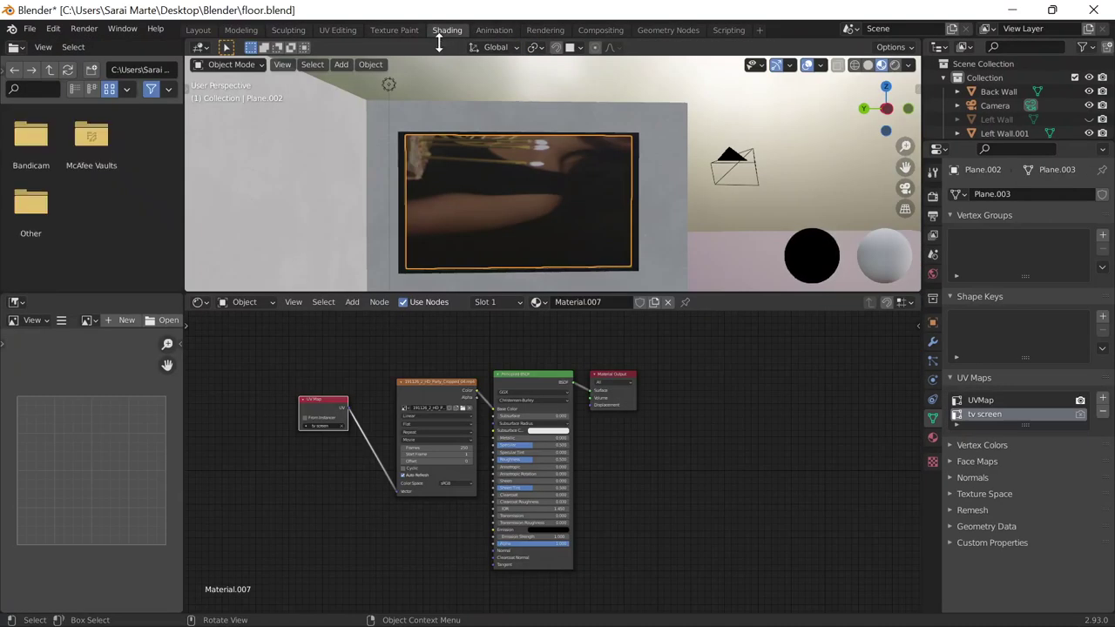
scroll(348, 361, "up", 1)
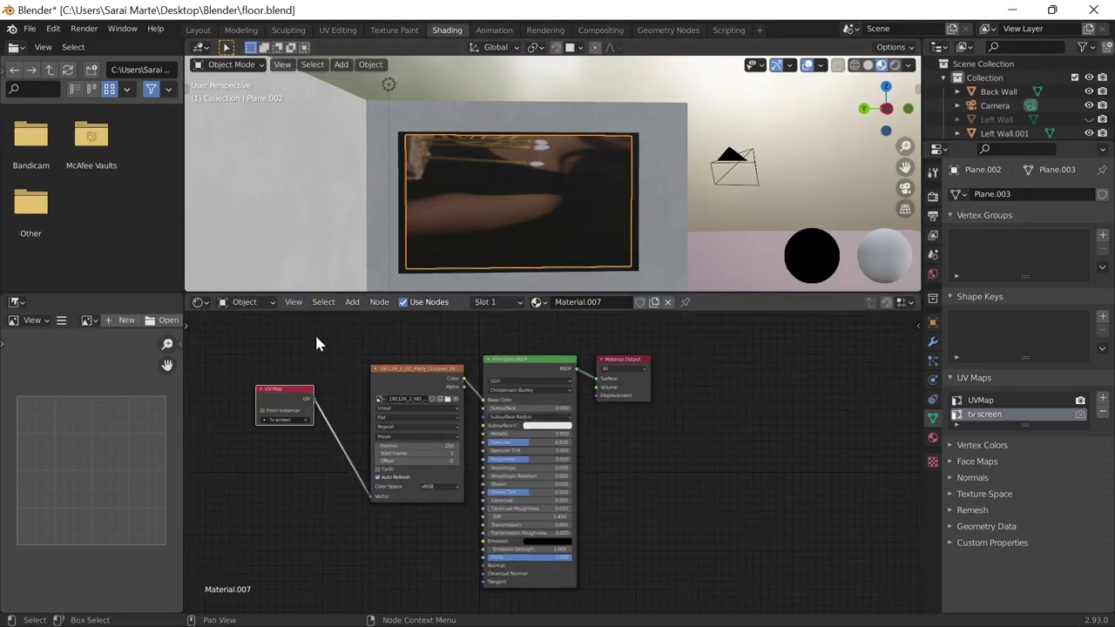
left_click(283, 420)
left_click(305, 441)
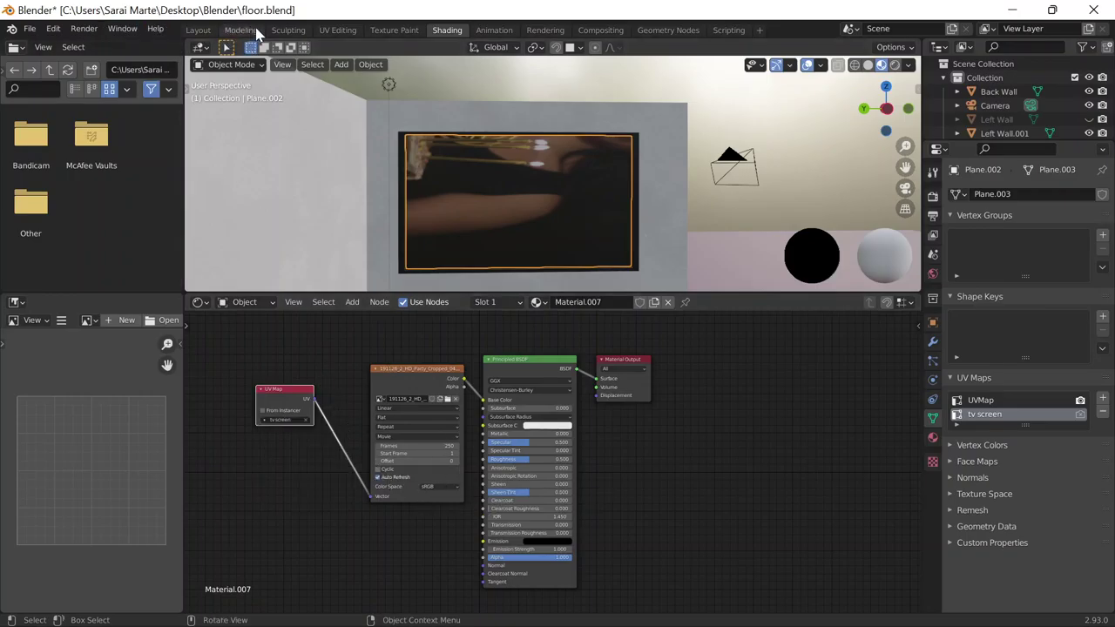
left_click(289, 30)
left_click(337, 30)
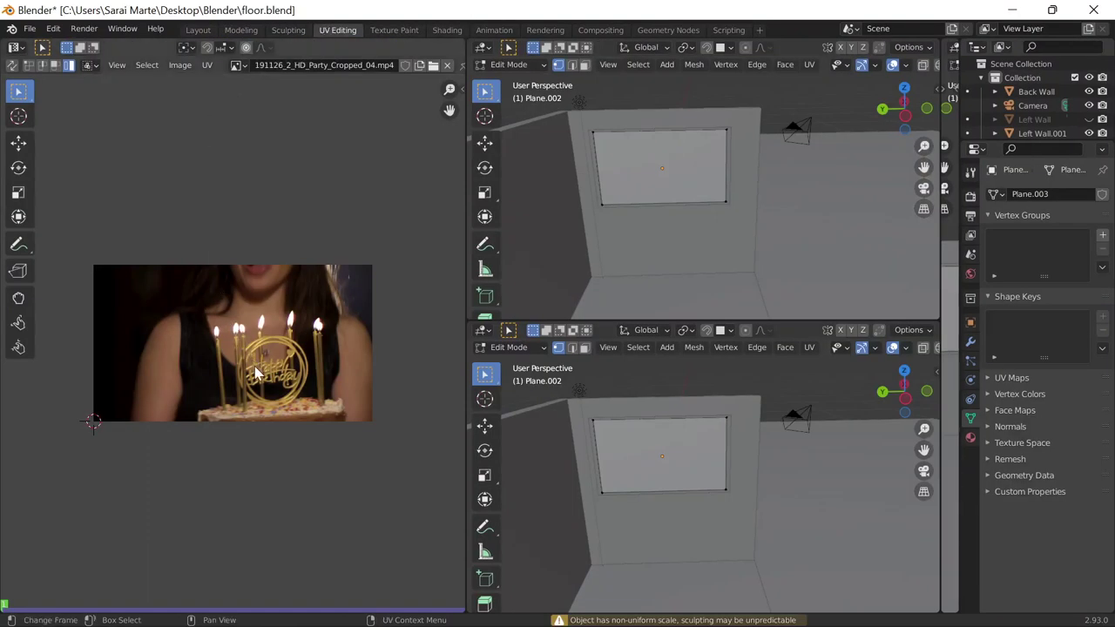
Open and dismiss the UV context menu and UV operations list without applying anything.
right_click(146, 335)
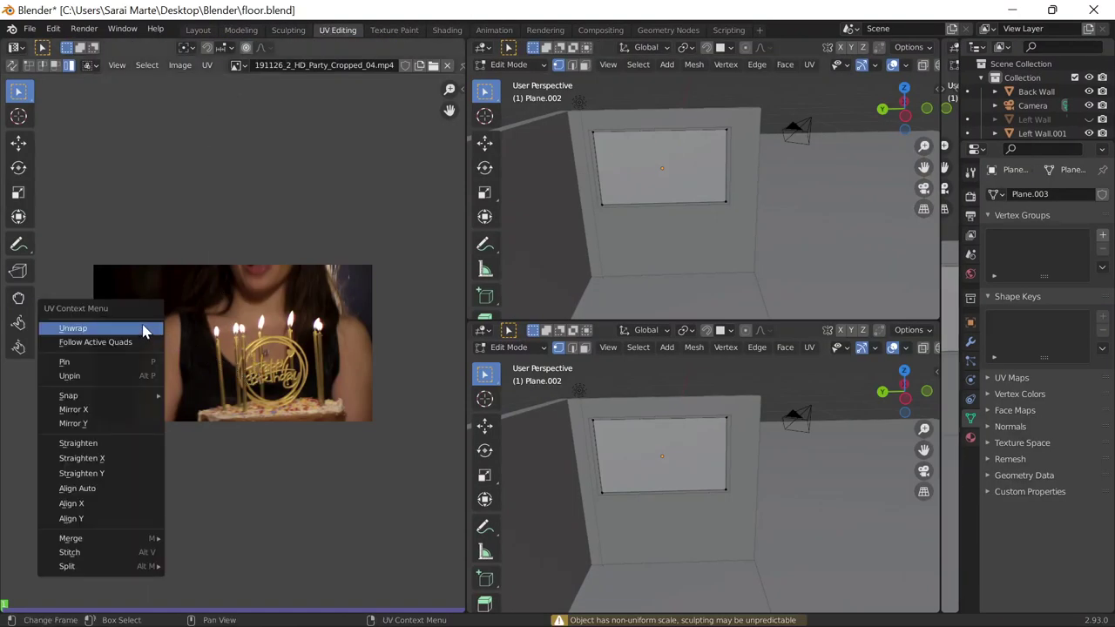
left_click(144, 330)
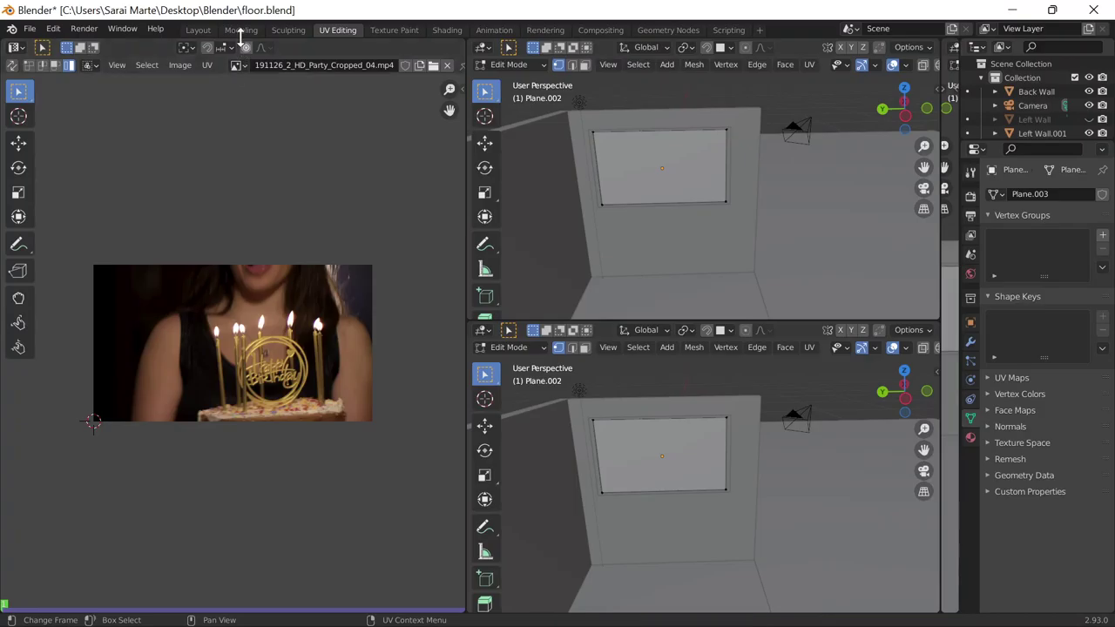
left_click(207, 65)
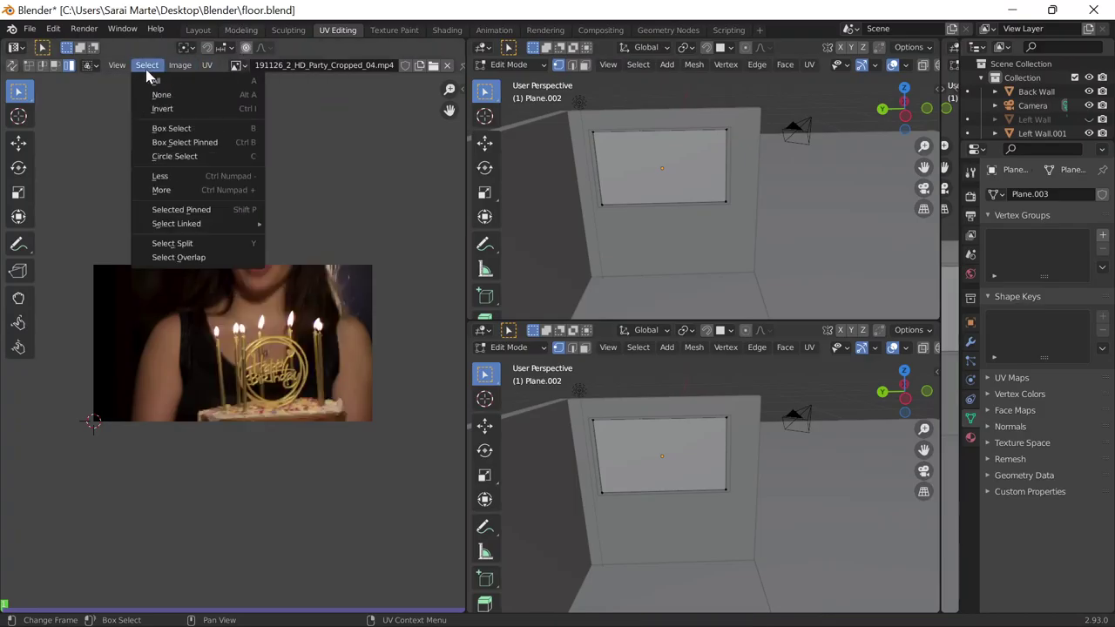
mouse_move(236, 81)
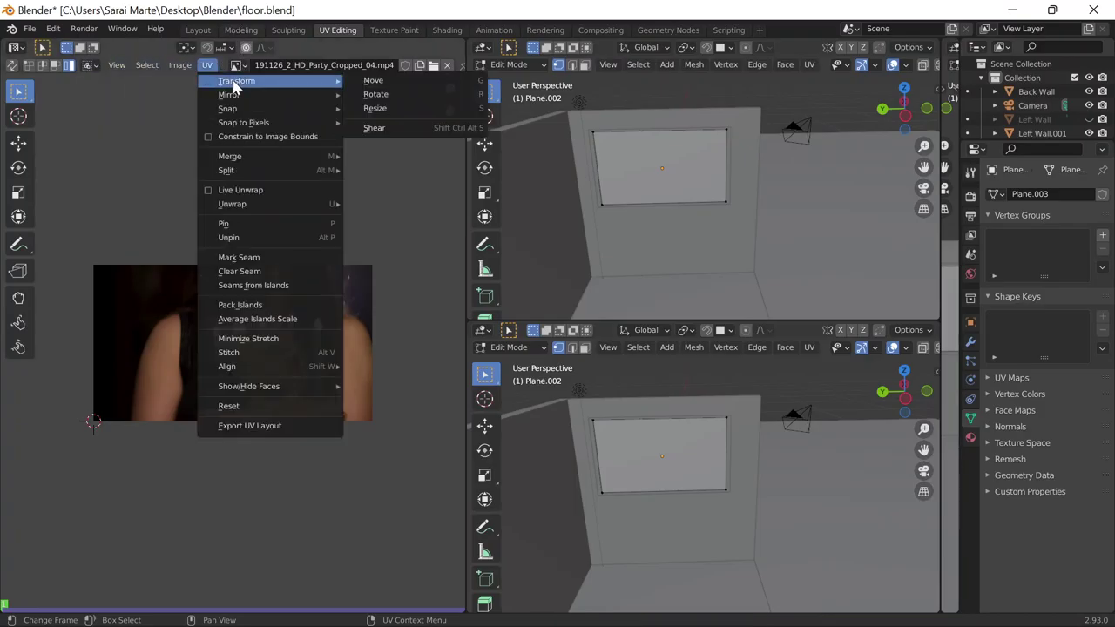
left_click(376, 108)
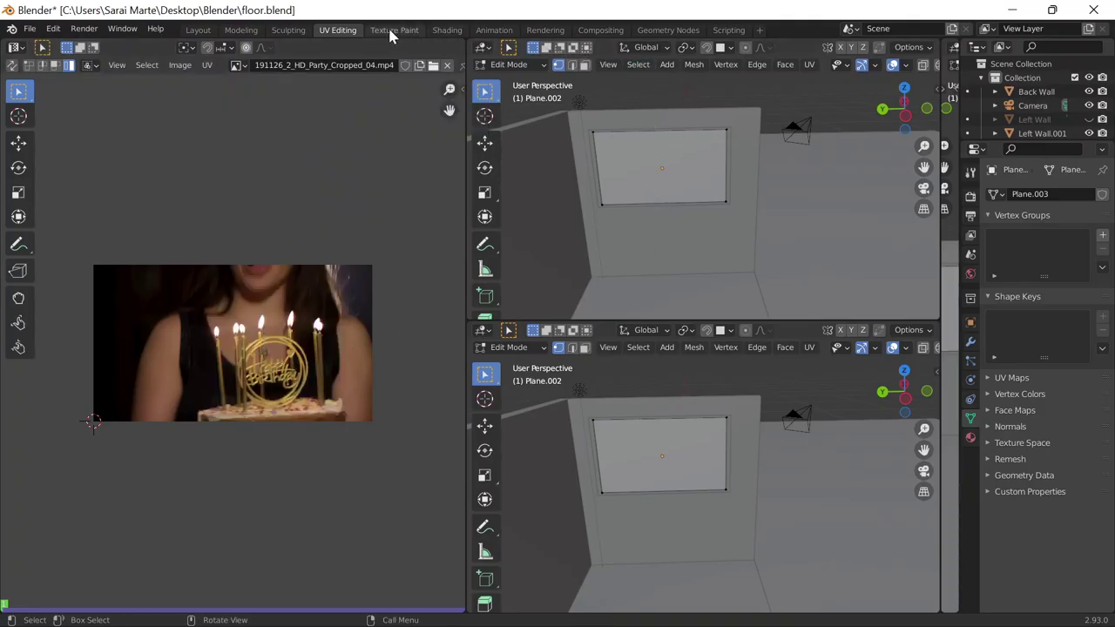
left_click(447, 30)
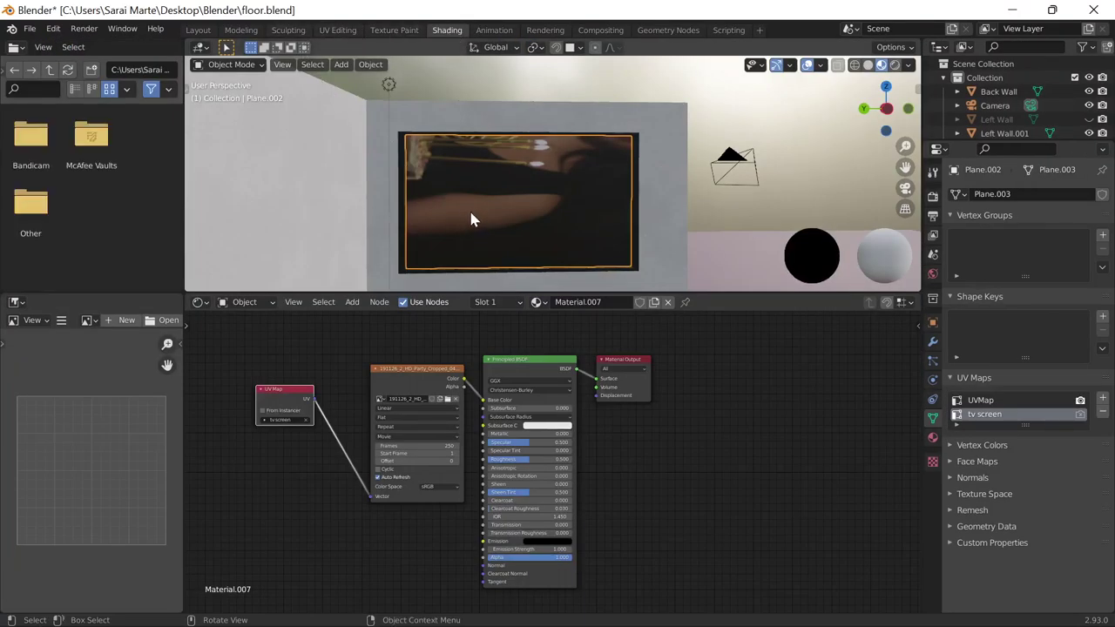
Rotate the screen plane upright, setting its Y rotation to 180°.
key("r")
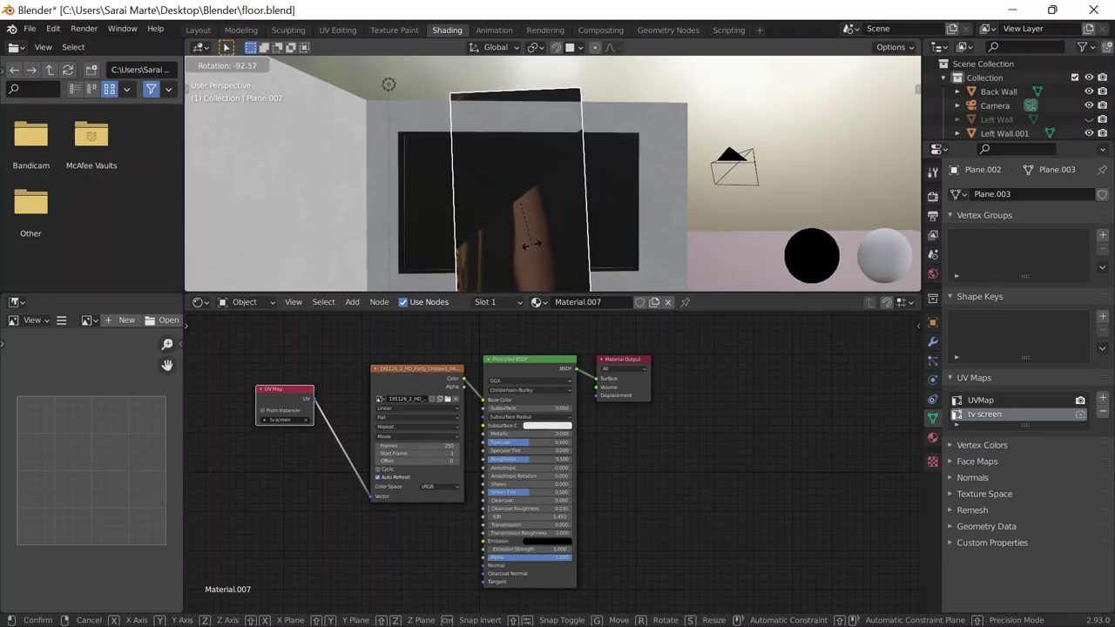
left_click(527, 241)
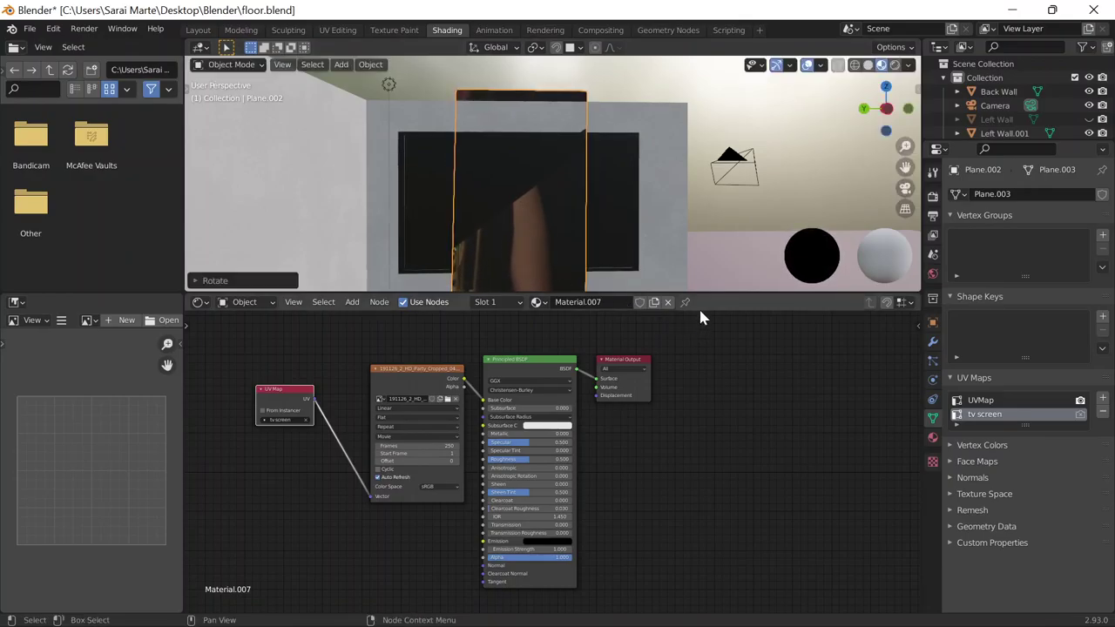
left_click_drag(710, 295, 714, 442)
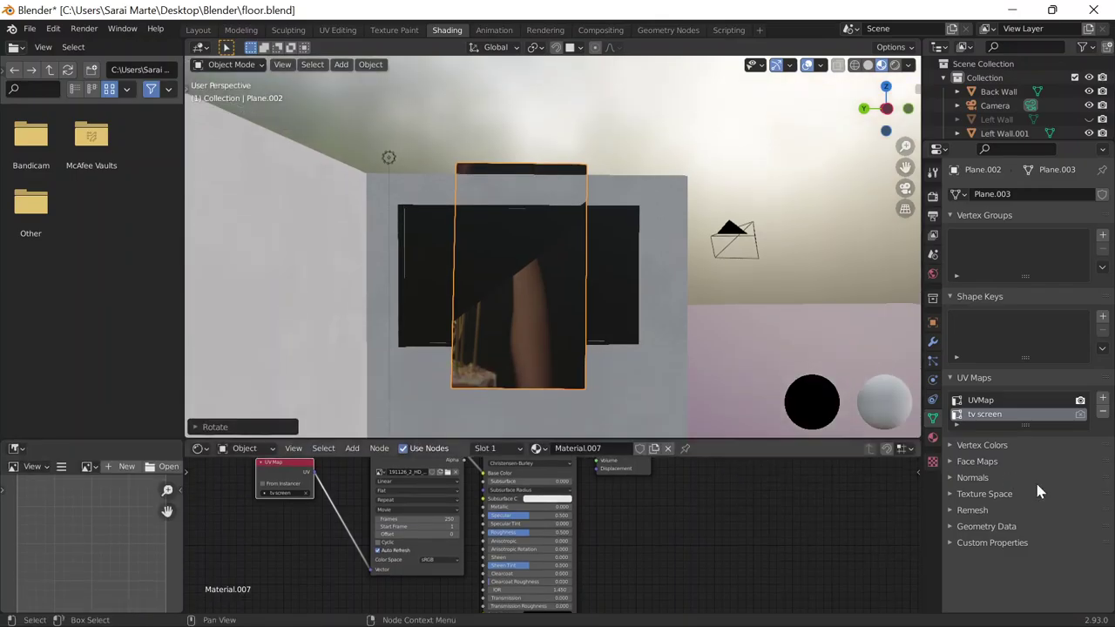
left_click(932, 322)
double_click(1040, 292)
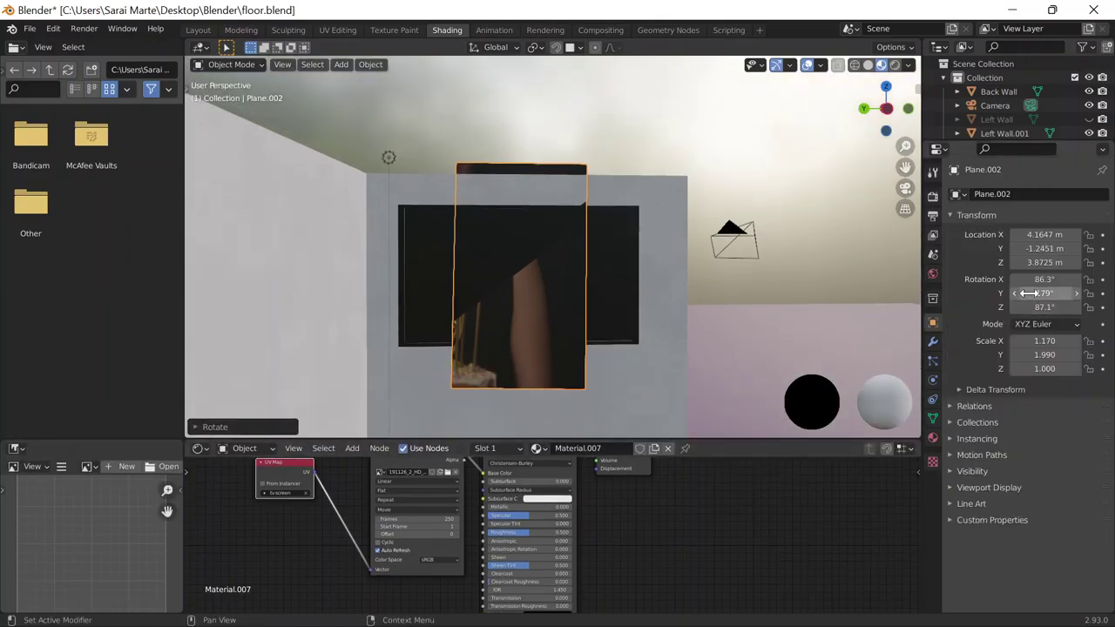
type("180")
key("Return")
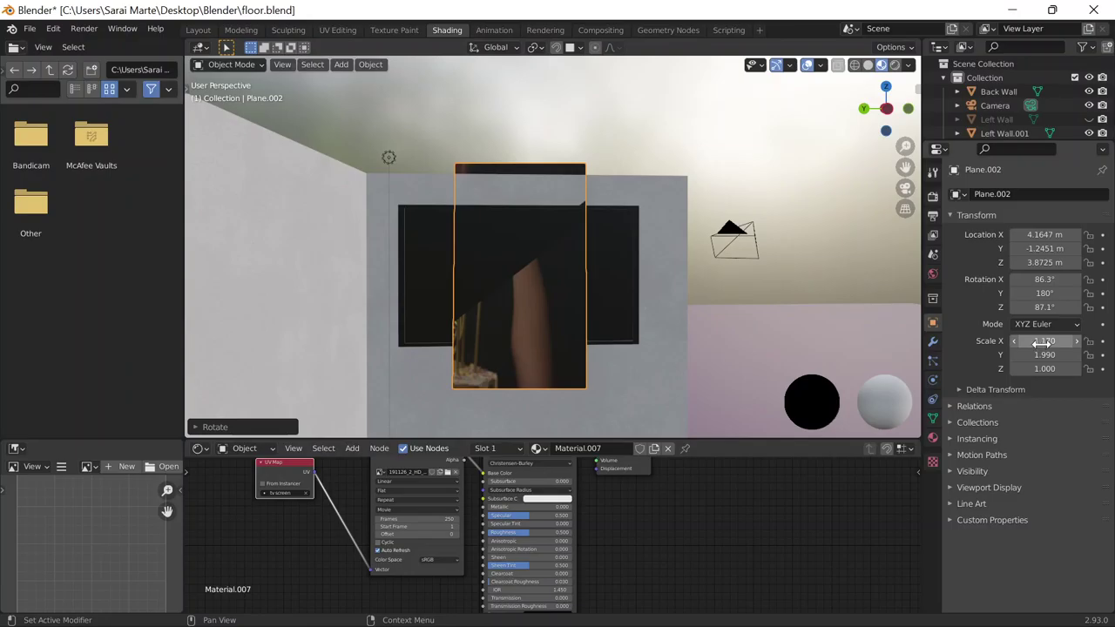
Scale the screen plane to X 2.040 and Y 1.150 to fit the black frame.
mouse_move(1039, 354)
left_mouse_down()
mouse_move(1089, 340)
mouse_move(977, 344)
left_mouse_up()
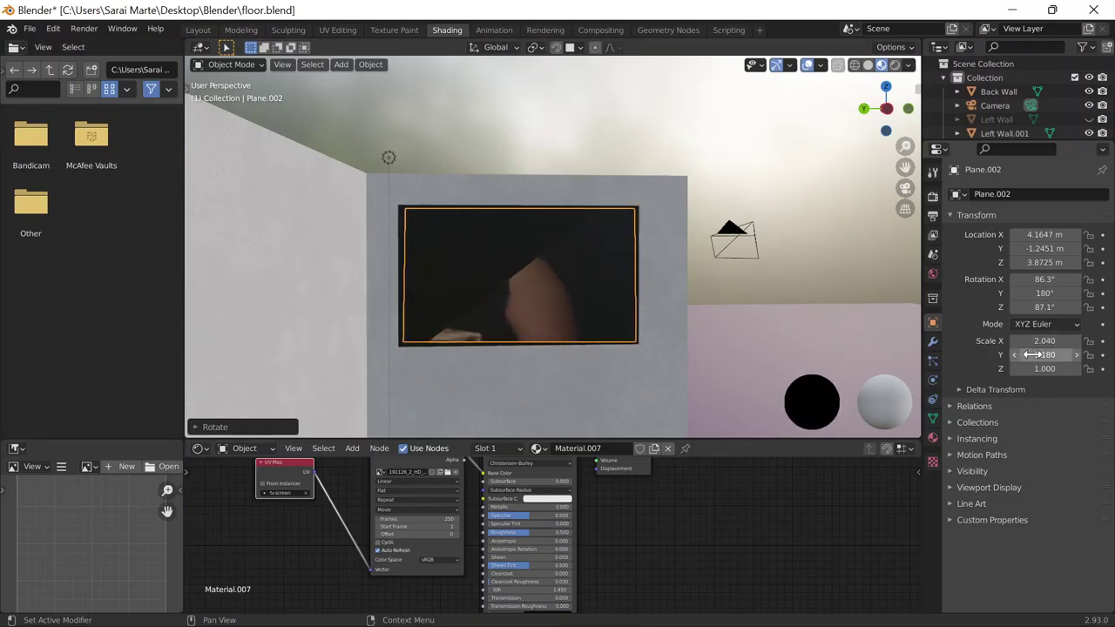
left_click_drag(1045, 354, 1036, 355)
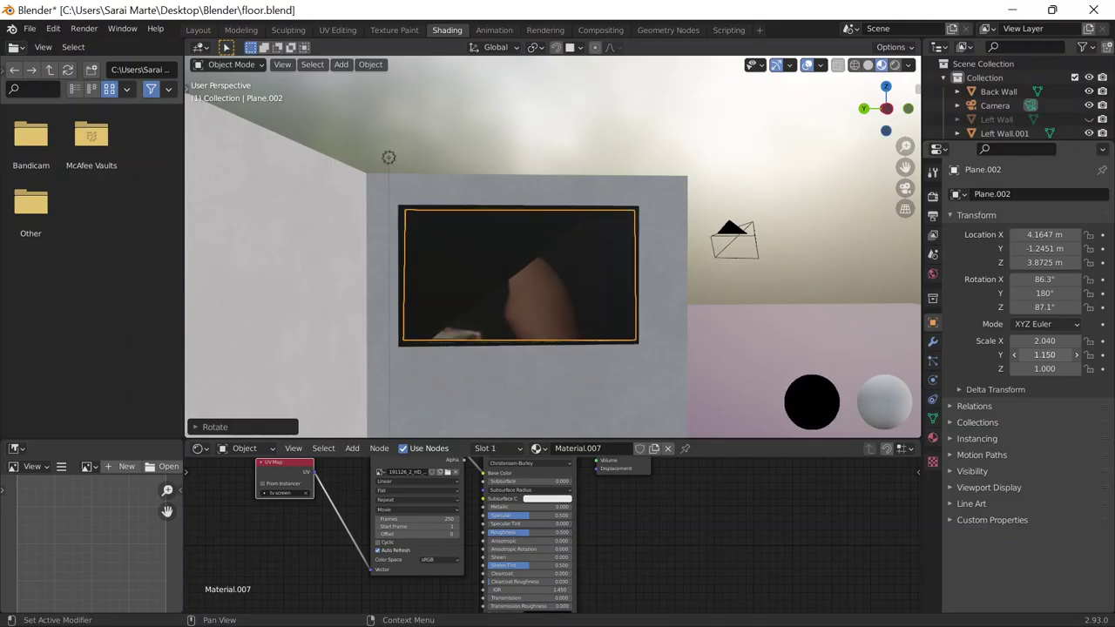
scroll(493, 290, "up", 3)
scroll(460, 322, "down", 1)
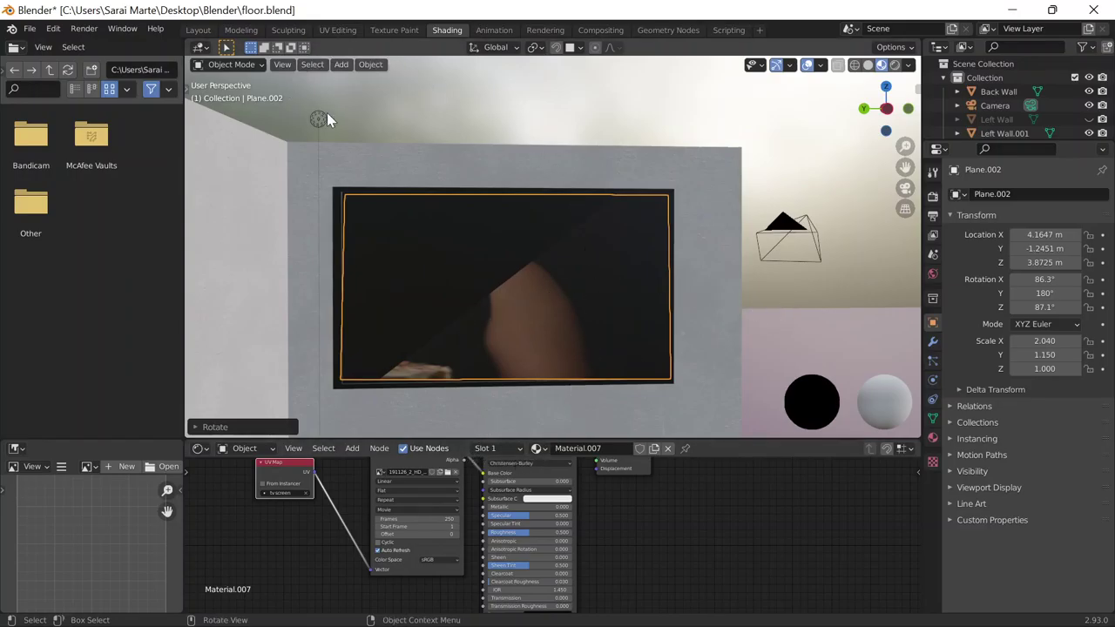
Select the black frame, then orbit the Layout view to see the room and floor.
left_click(476, 126)
left_click(498, 246)
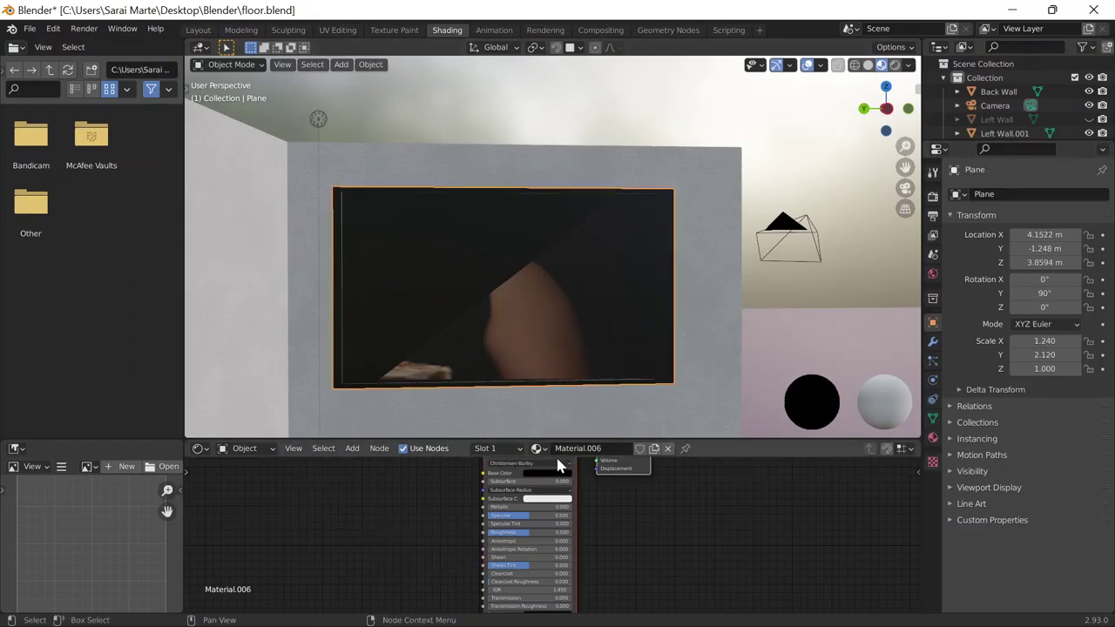
left_click(197, 30)
mouse_move(582, 321)
middle_mouse_down()
mouse_move(468, 349)
mouse_move(471, 488)
middle_mouse_up()
Play the animation, stop at frame 11, and select the video screen plane.
left_click(473, 578)
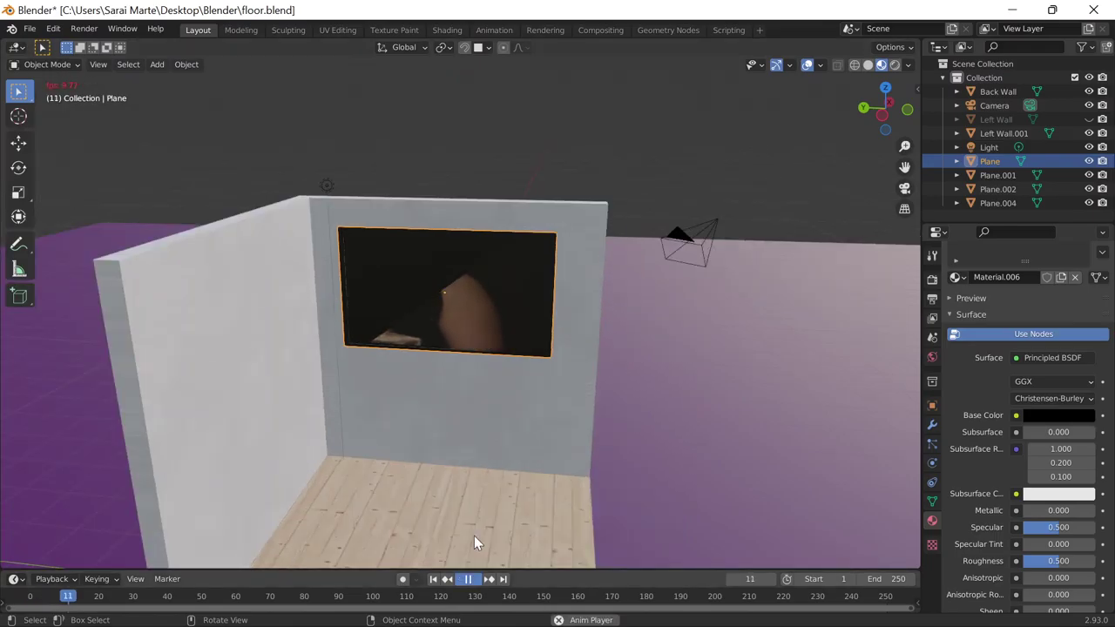
key("space")
left_click(448, 294)
scroll(399, 282, "up", 2)
scroll(629, 503, "up", 1)
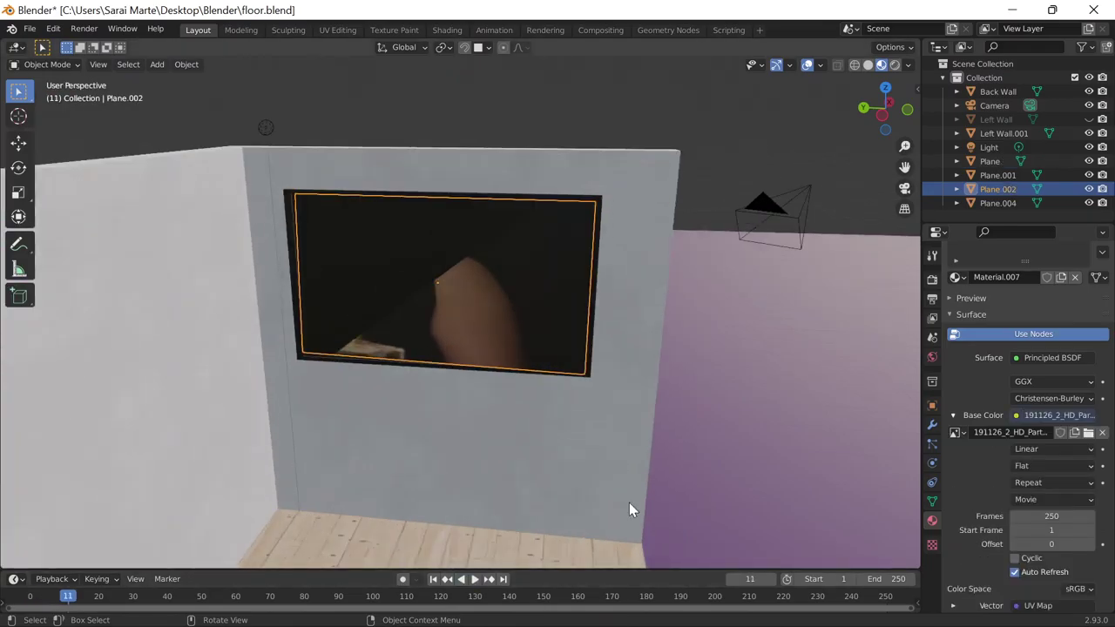
mouse_move(629, 503)
middle_mouse_down()
mouse_move(676, 486)
mouse_move(439, 320)
middle_mouse_up()
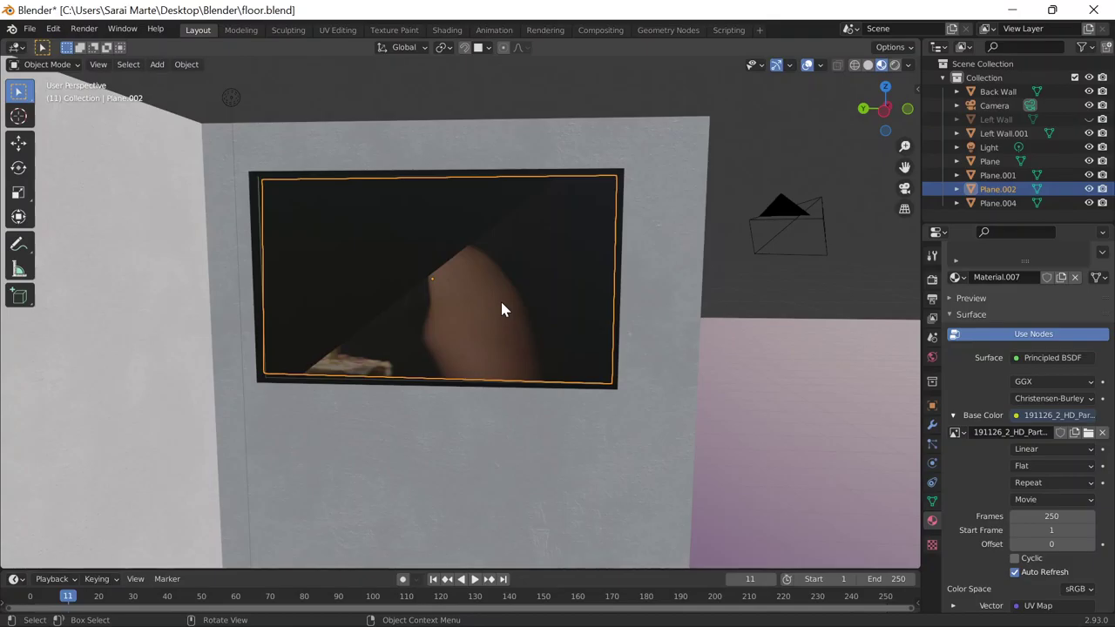
Duplicate the screen plane below the original and slide the original along X.
key("shift+d")
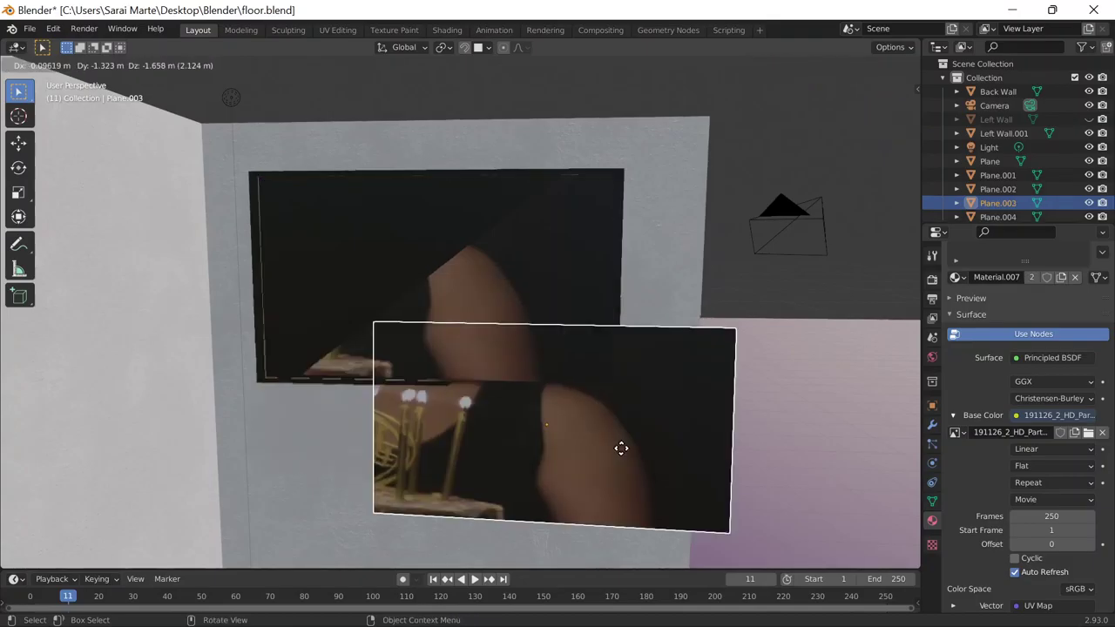
left_click(550, 501)
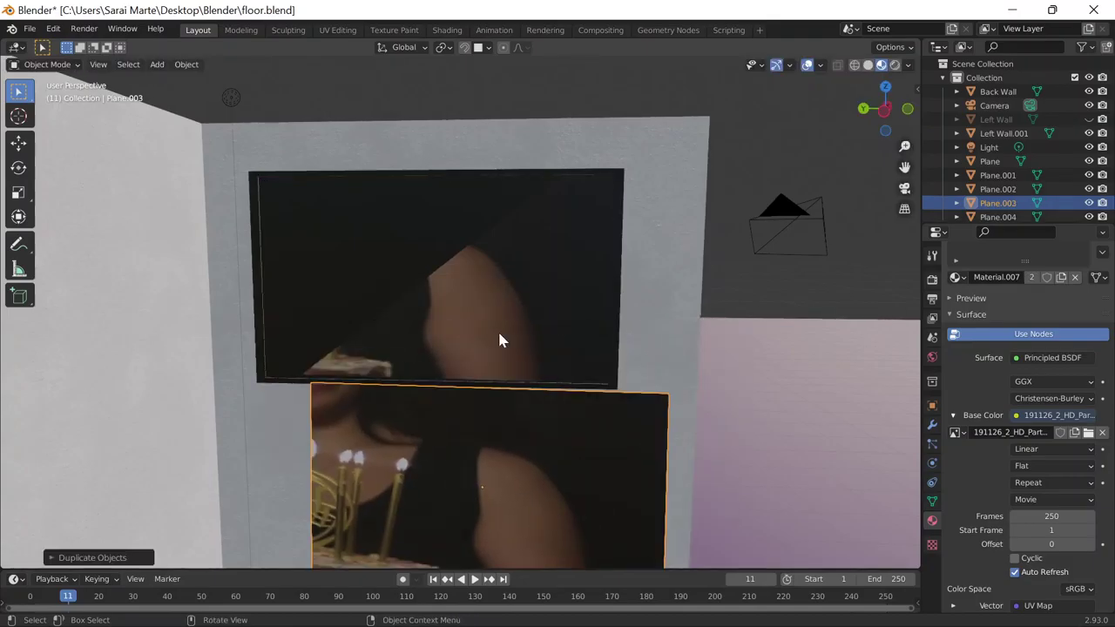
left_click(496, 289)
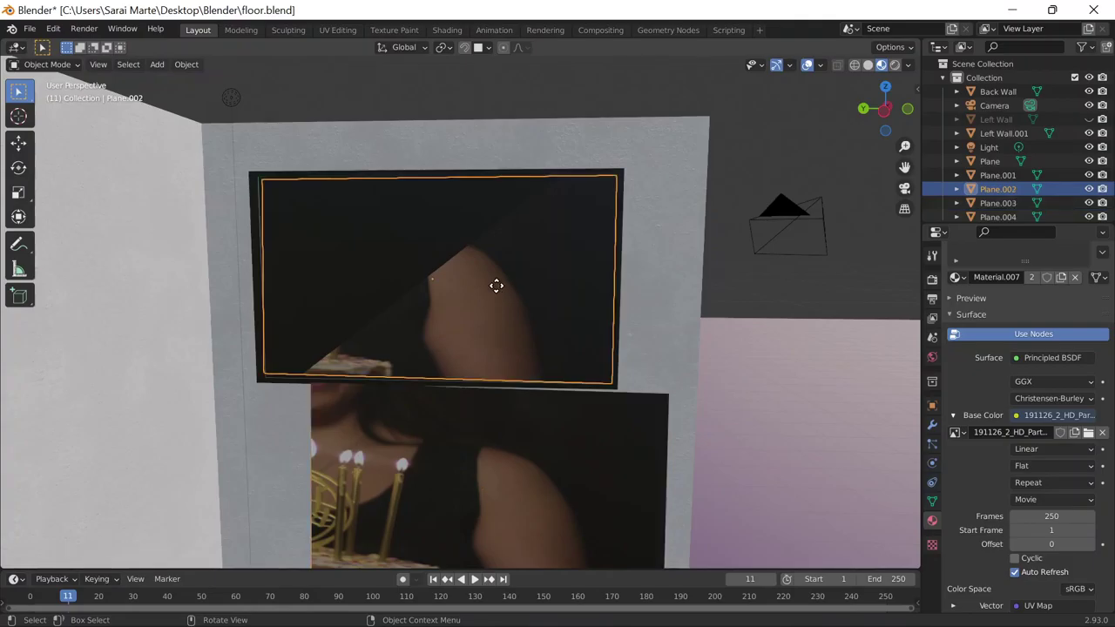
key("g")
key("x")
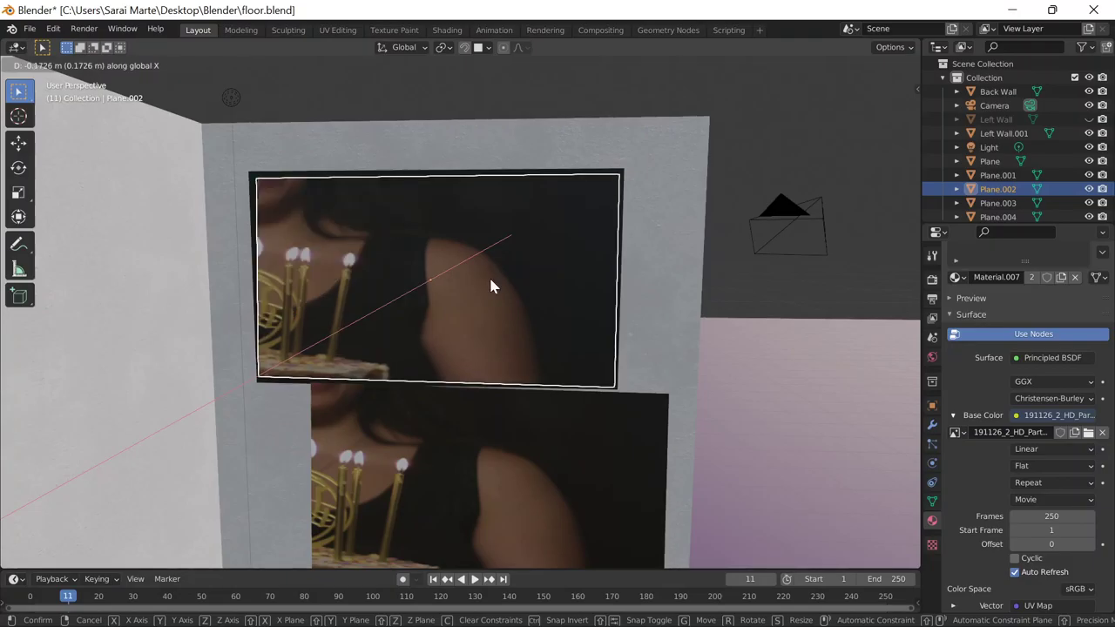
left_click(489, 276)
Set the upper screen plane's X and Z rotation to 90°.
left_click(932, 405)
left_click(1044, 362)
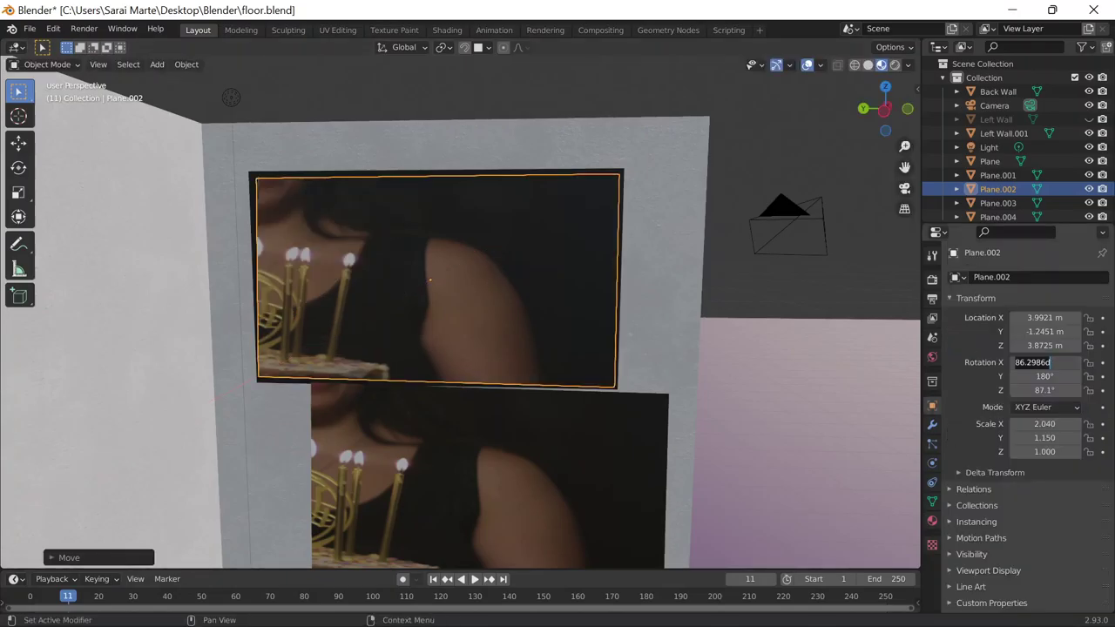
type("90")
key("Return")
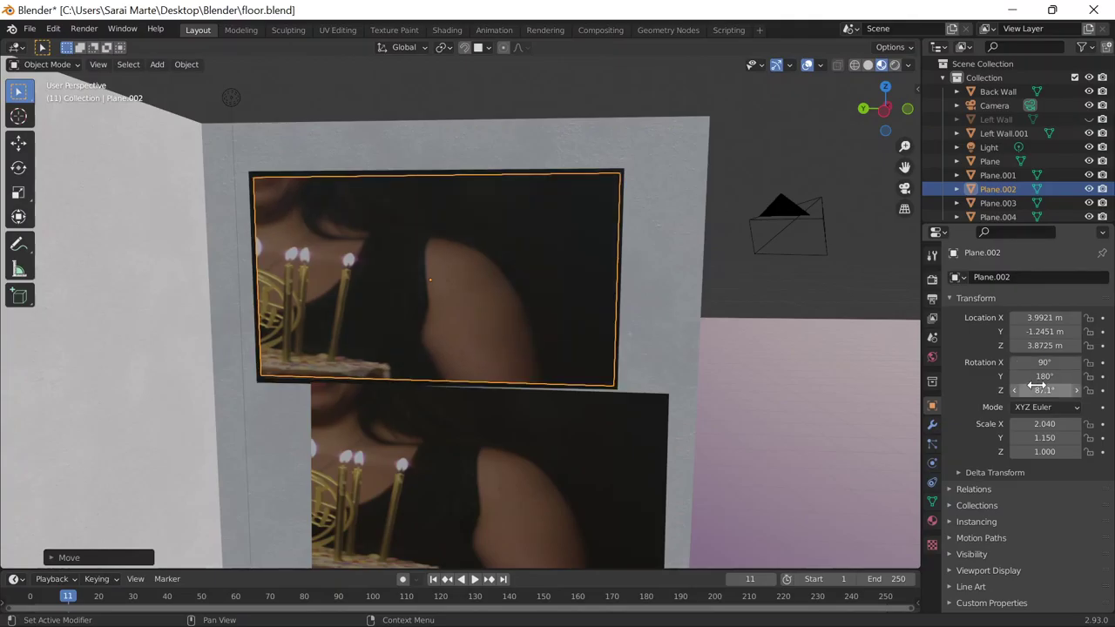
left_click(1044, 390)
type("90")
key("Return")
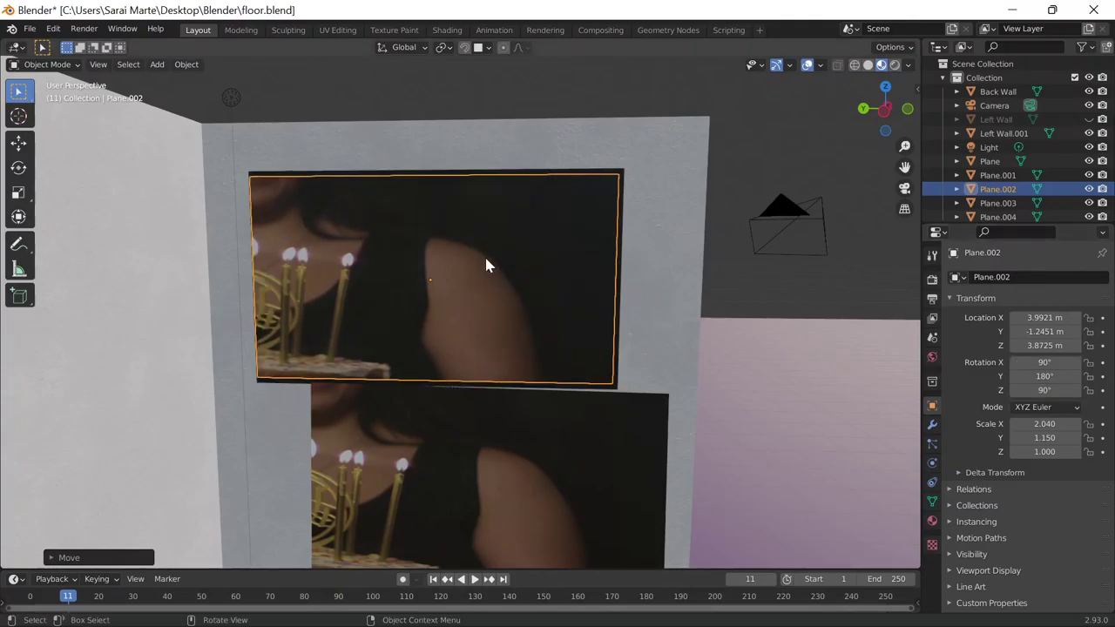
middle_click_drag(486, 259, 514, 314)
Slide the screen plane along X against the wall and delete the lower duplicate Plane.003.
key("g")
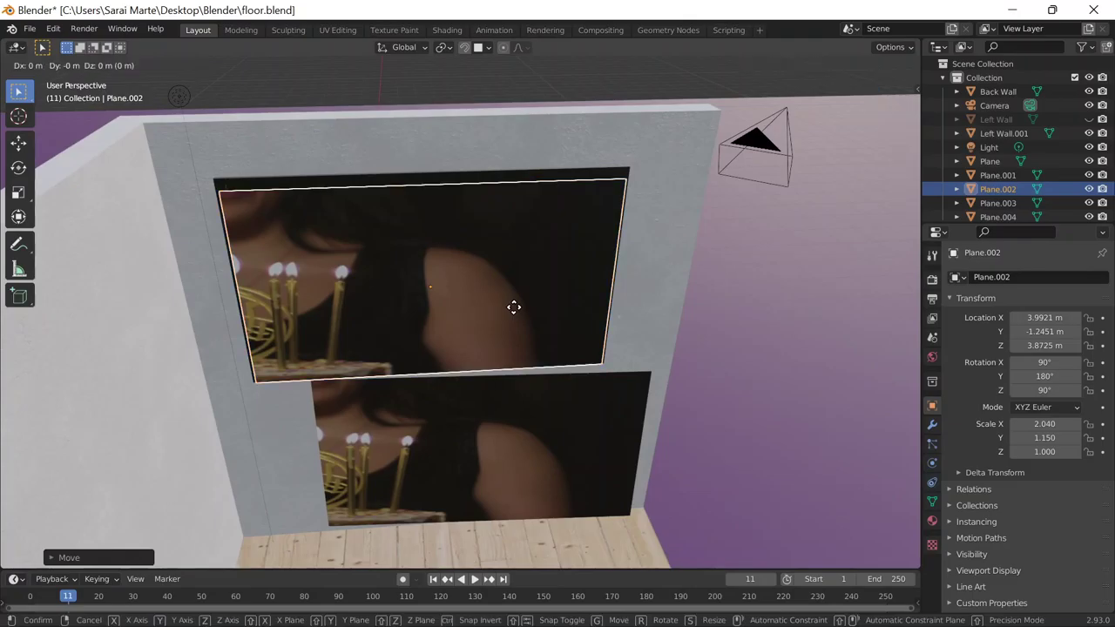
key("x")
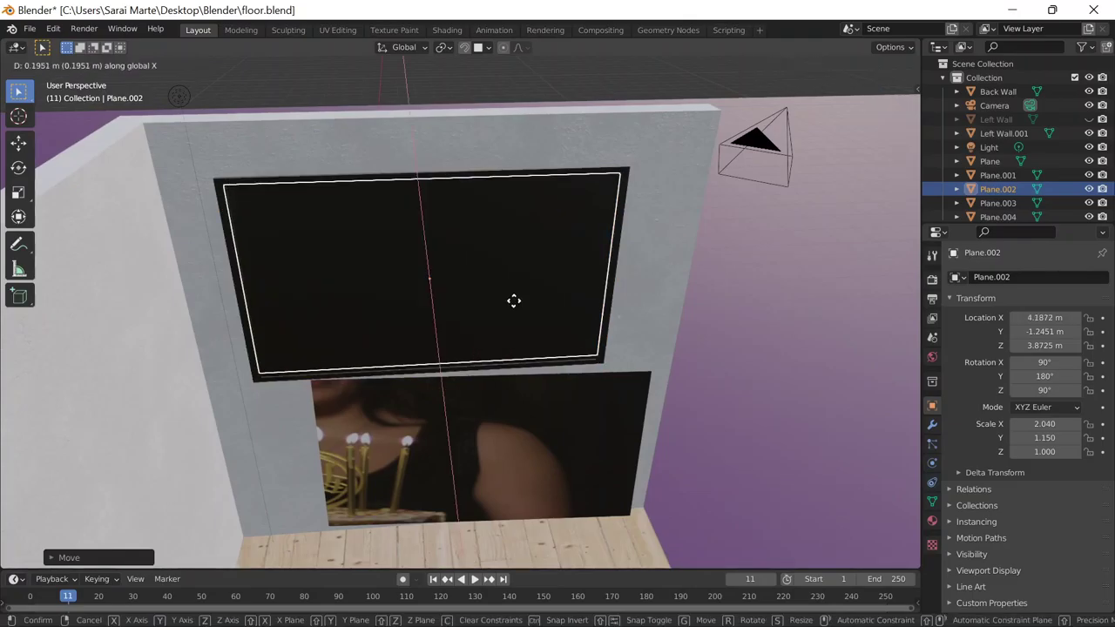
left_click(635, 270)
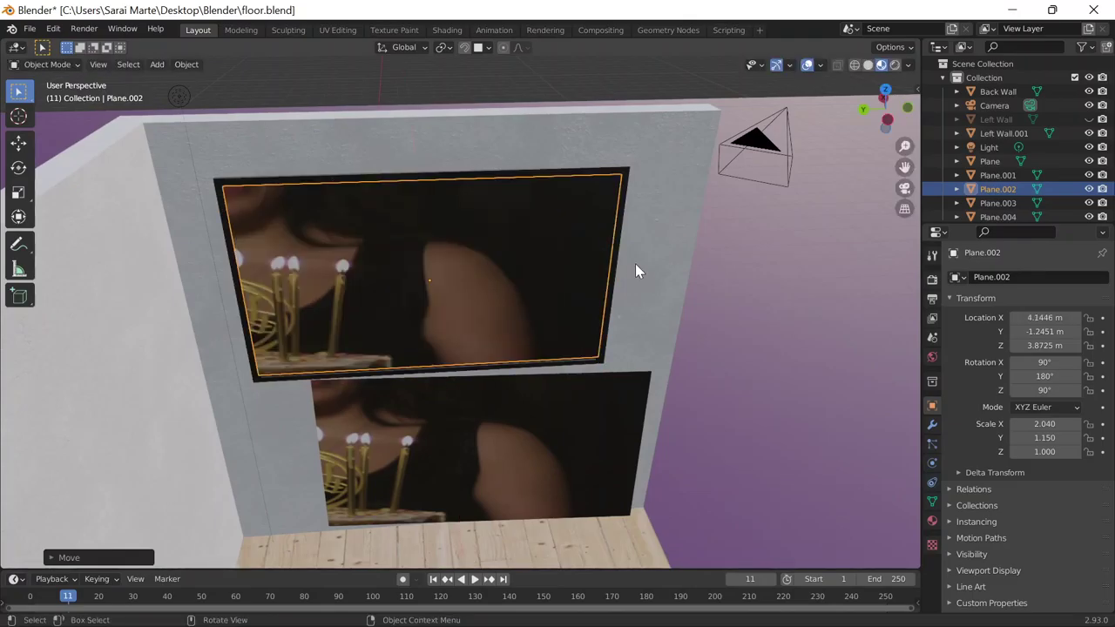
left_click(562, 392)
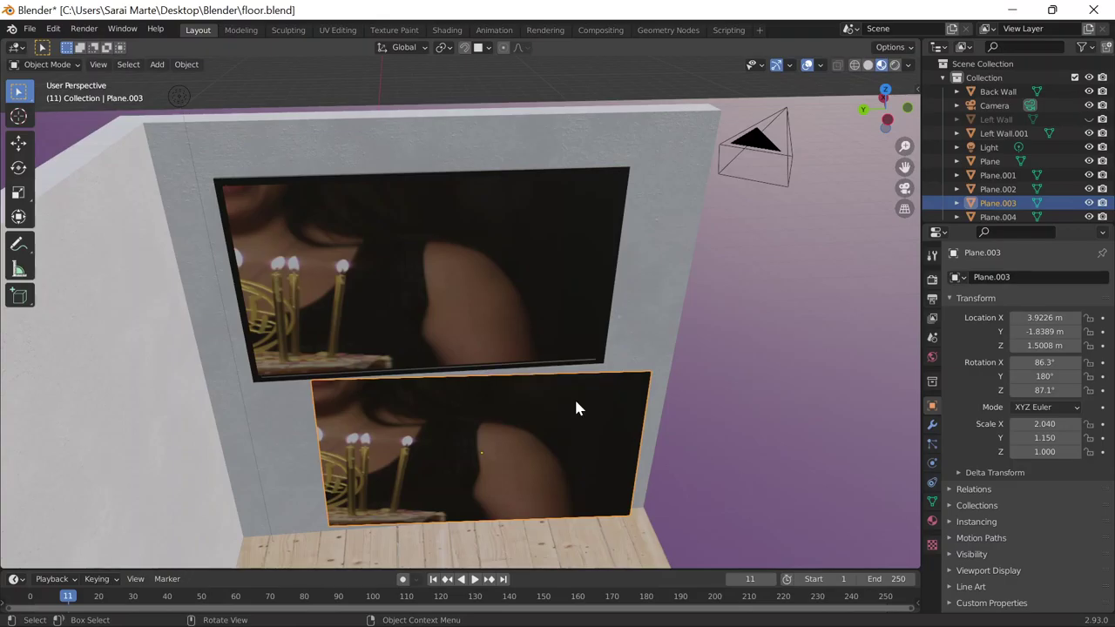
key("x")
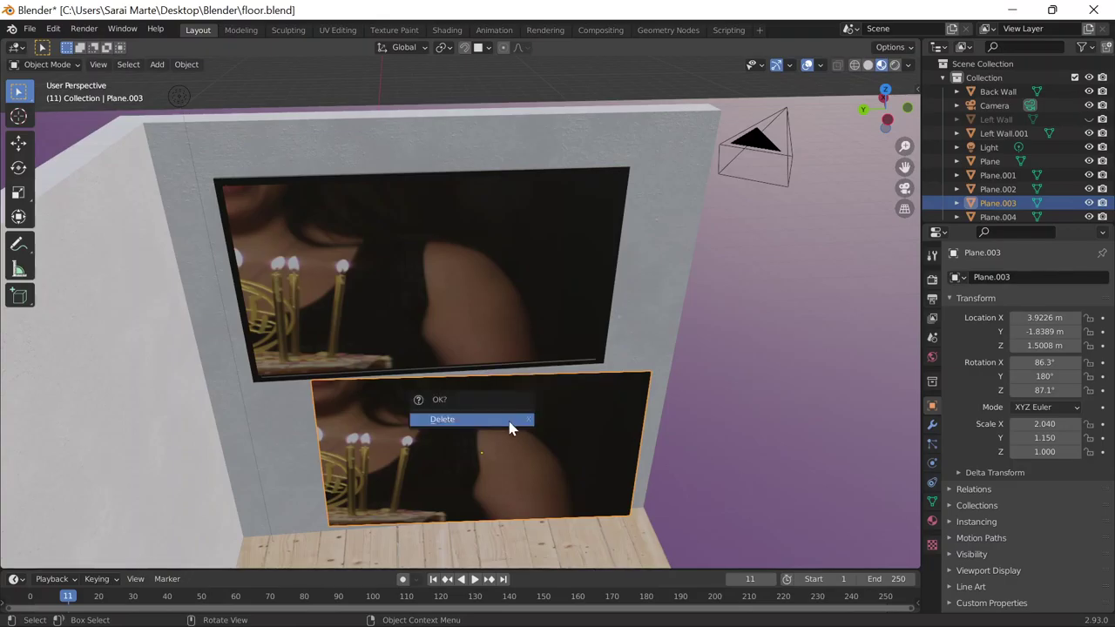
left_click(510, 427)
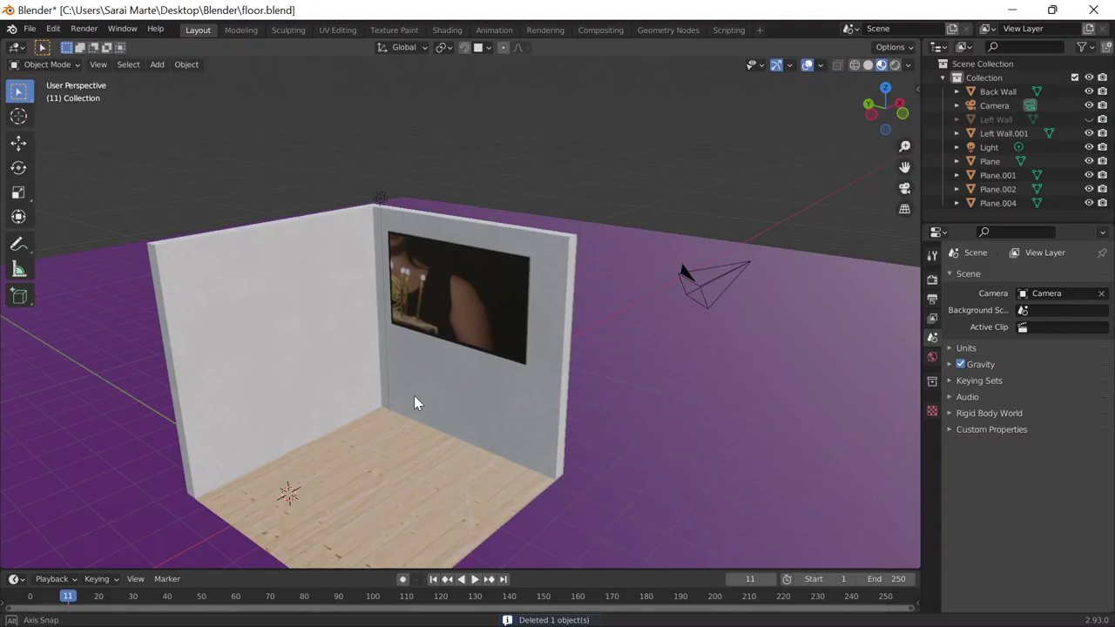
Start animation playback, then select Plane.004, the video screen Plane.002 and ground Plane.001.
left_click(475, 579)
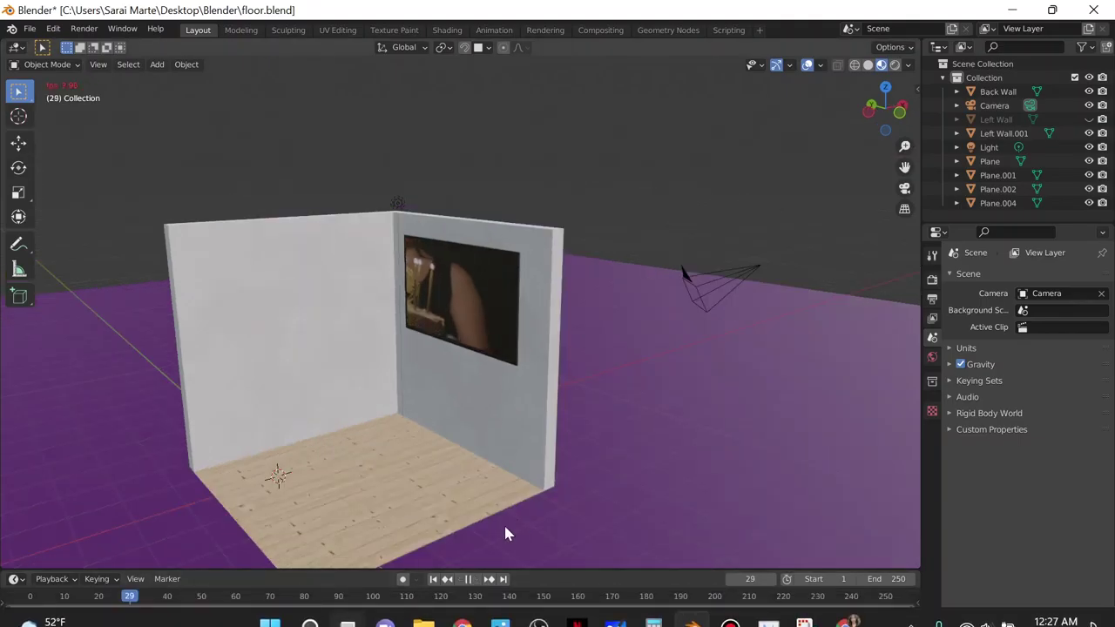
middle_click_drag(503, 533, 607, 484)
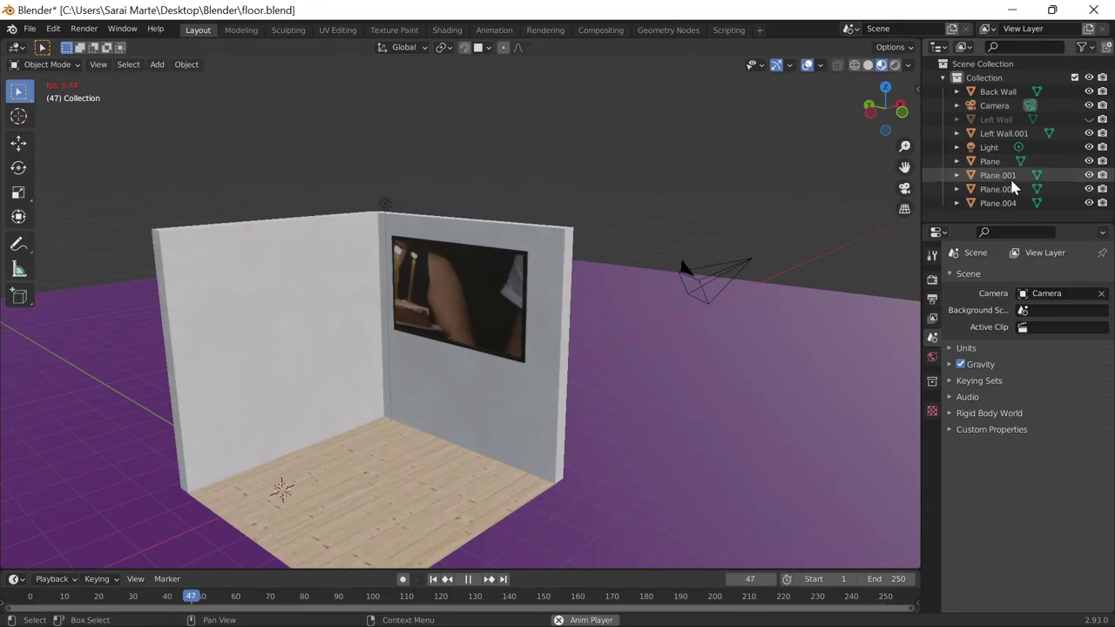
left_click(1001, 202)
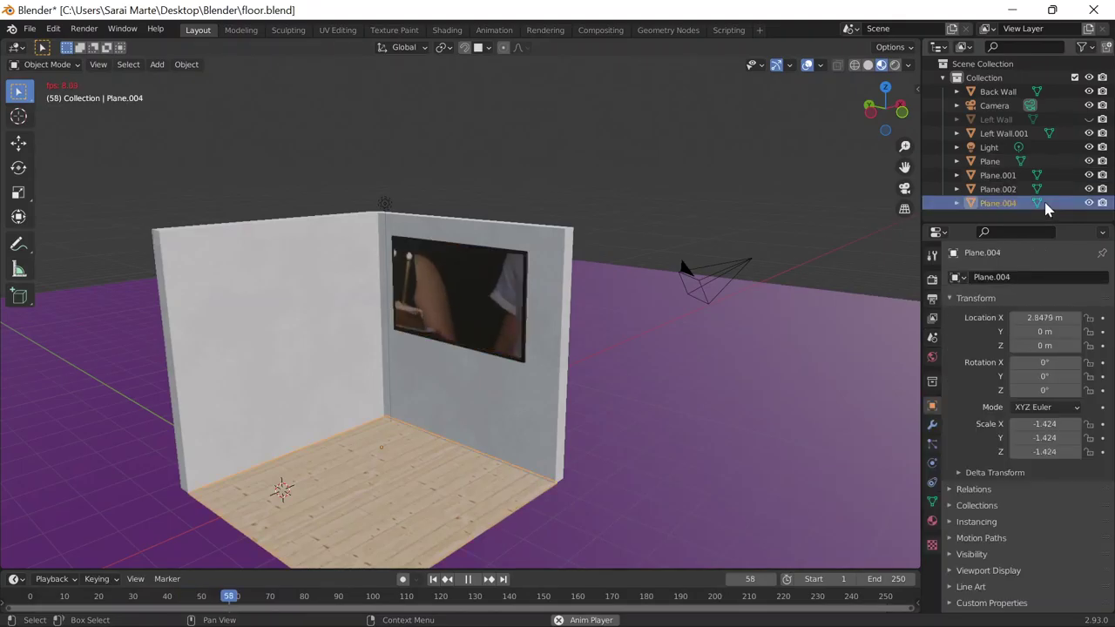
left_click(494, 317)
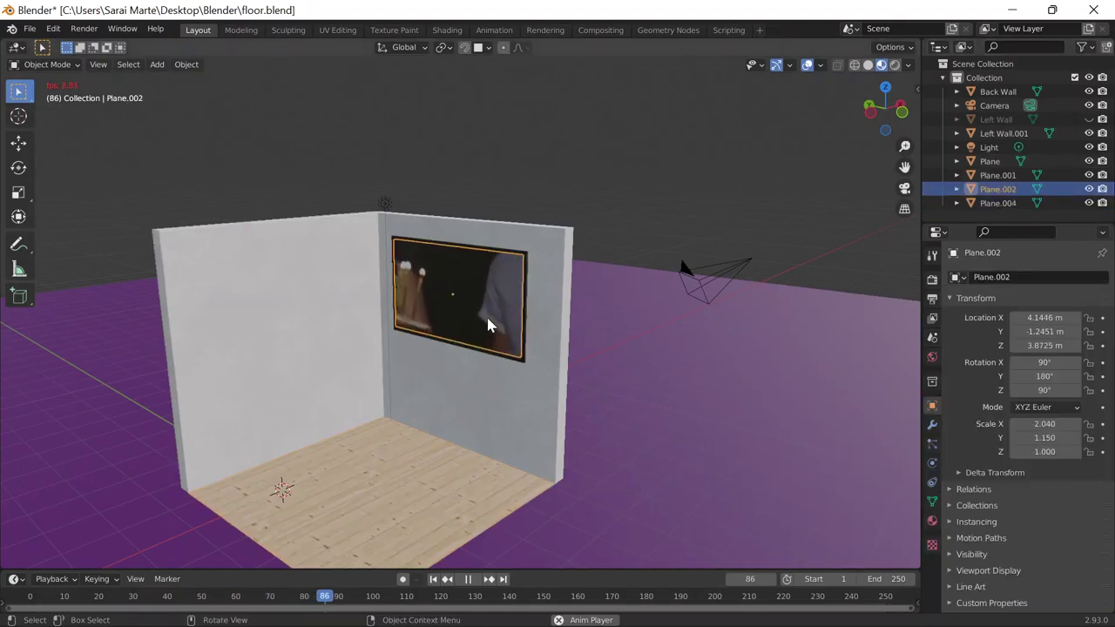
left_click(596, 361)
scroll(466, 350, "up", 2)
scroll(468, 342, "up", 3)
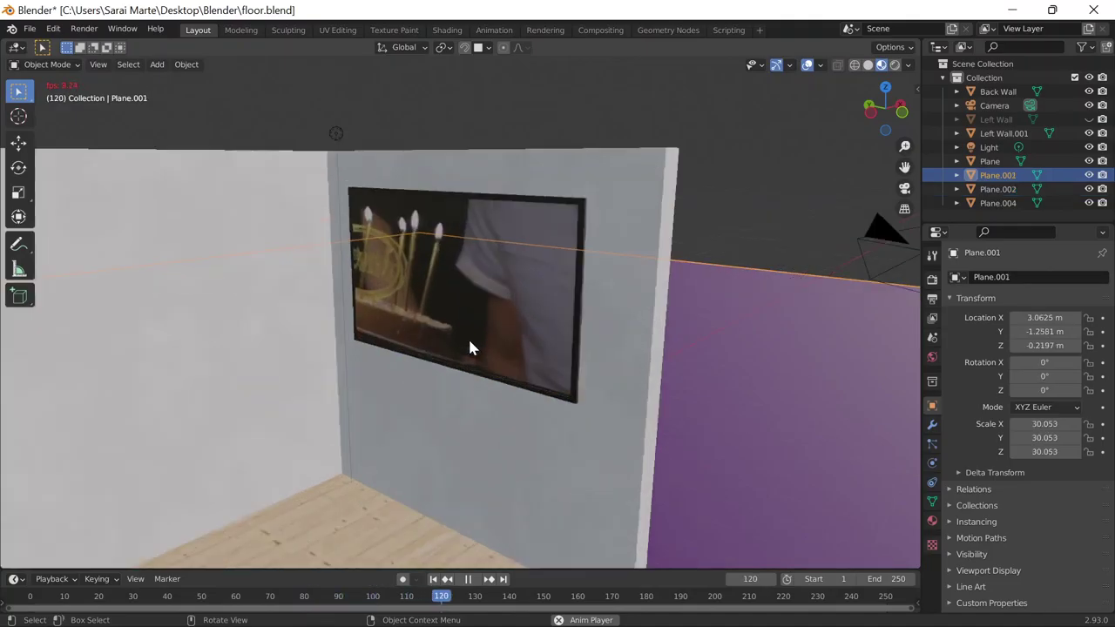
scroll(484, 327, "down", 2)
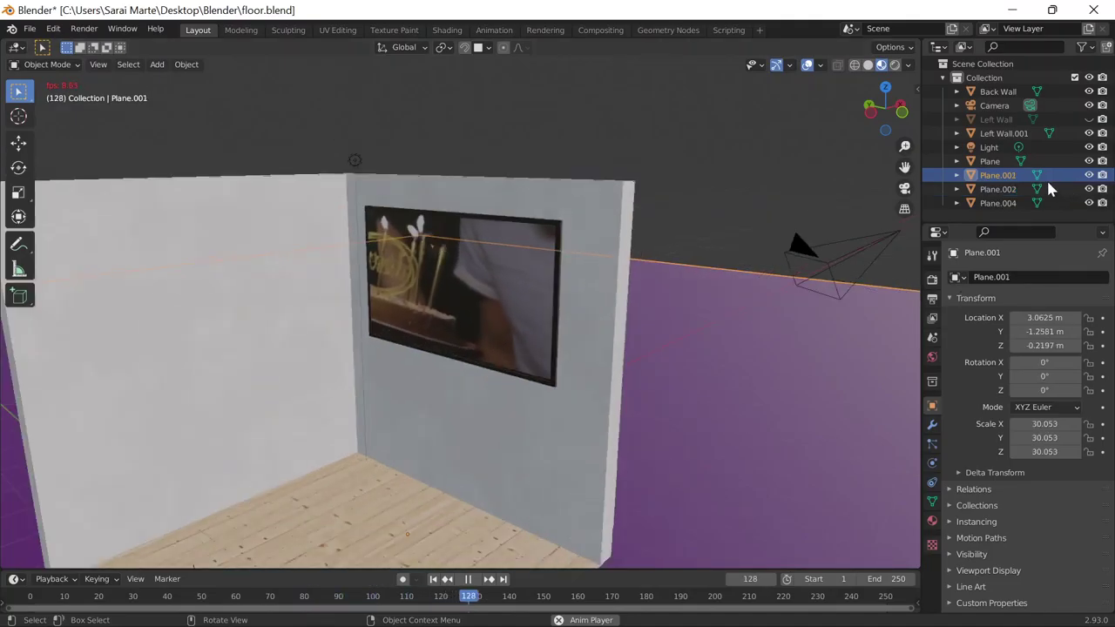
Make the Left Wall visible again and orbit around the room to check it.
left_click(1088, 119)
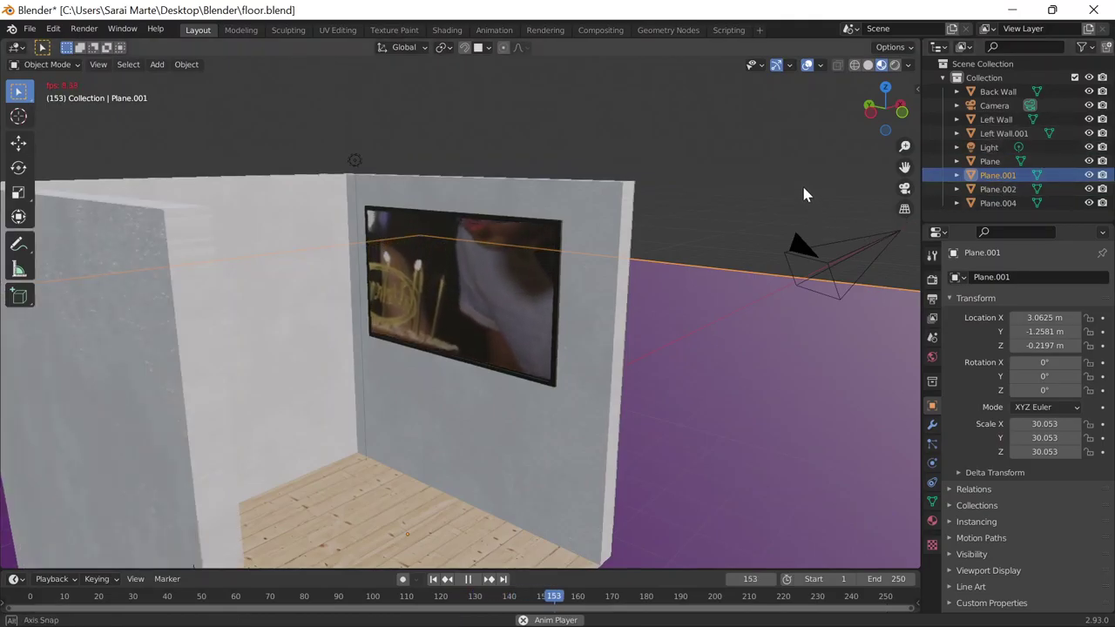
left_click(717, 164)
mouse_move(750, 210)
middle_mouse_down()
mouse_move(743, 233)
mouse_move(779, 201)
middle_mouse_up()
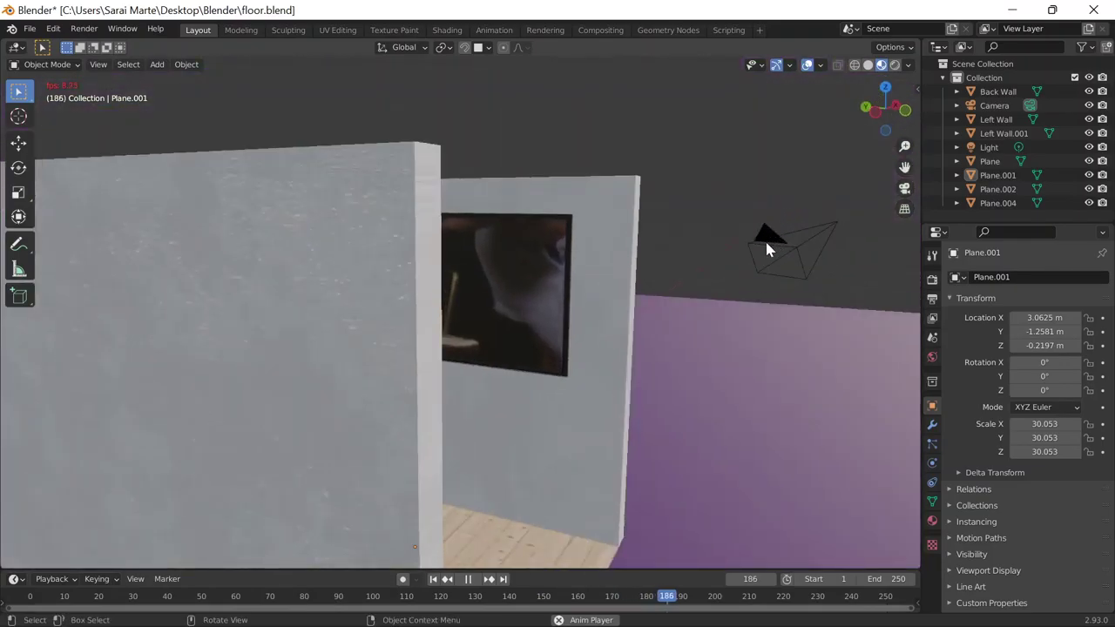
middle_click_drag(768, 245, 742, 241)
middle_click_drag(710, 308, 762, 278)
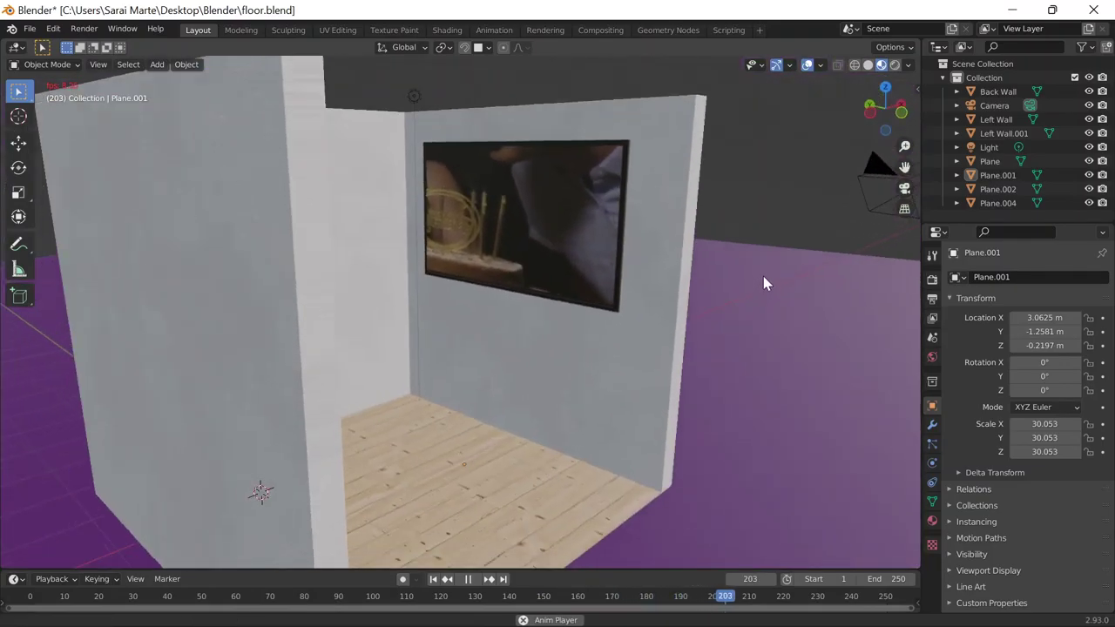
mouse_move(721, 318)
middle_mouse_down()
mouse_move(681, 317)
mouse_move(681, 289)
mouse_move(758, 305)
mouse_move(816, 345)
middle_mouse_up()
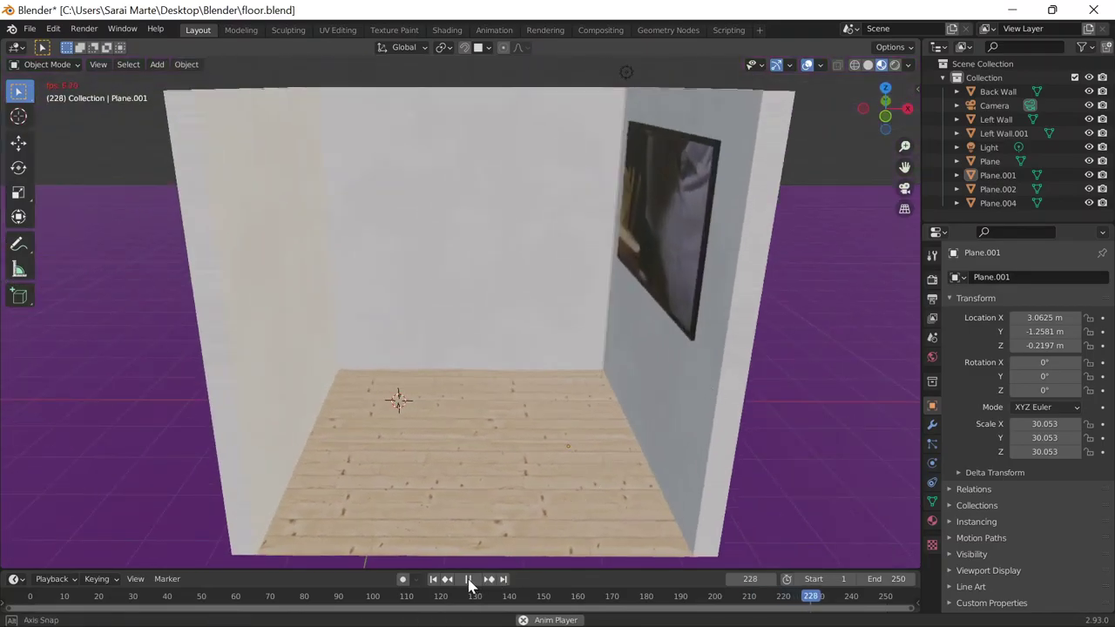
Stop and restart playback, scrubbing the screen's video to frame 156 and back to 146.
left_click(509, 89)
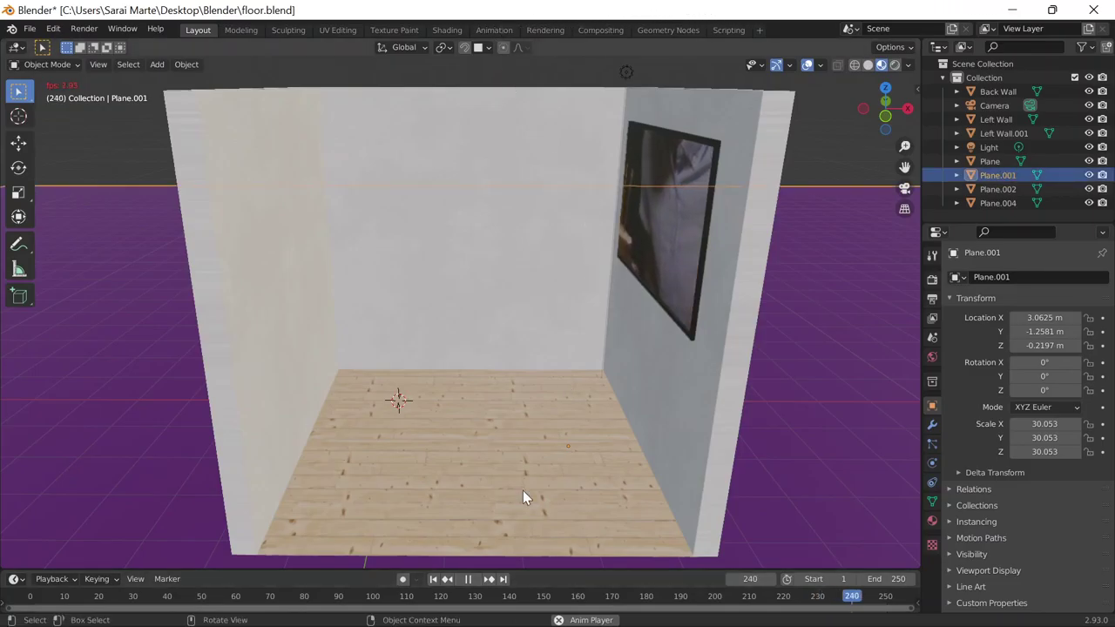
key("space")
middle_click_drag(716, 484, 737, 482)
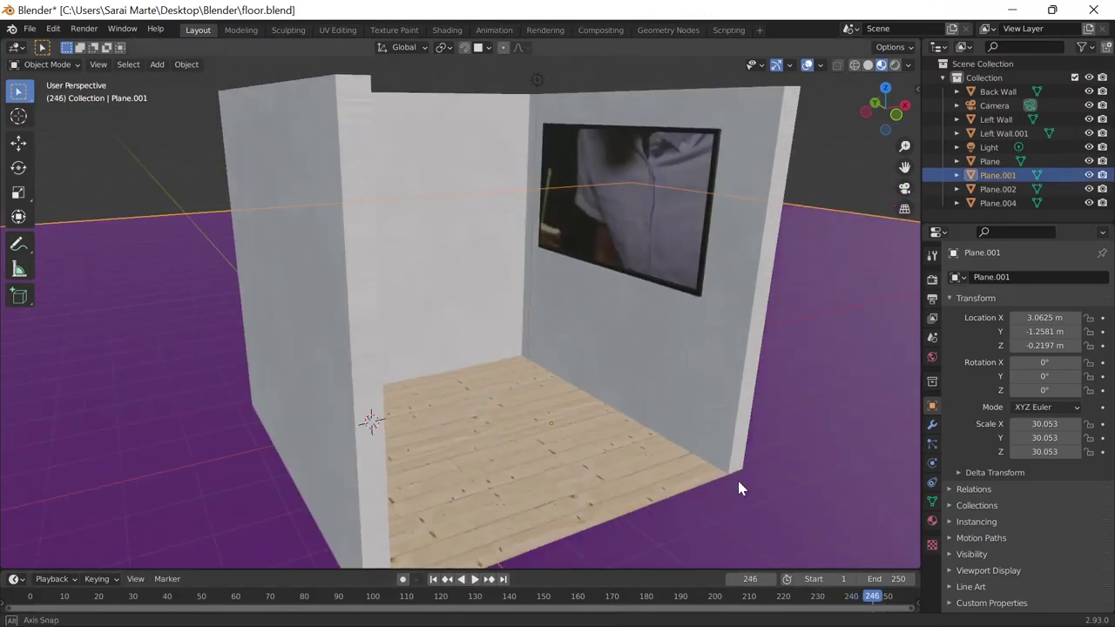
key("space")
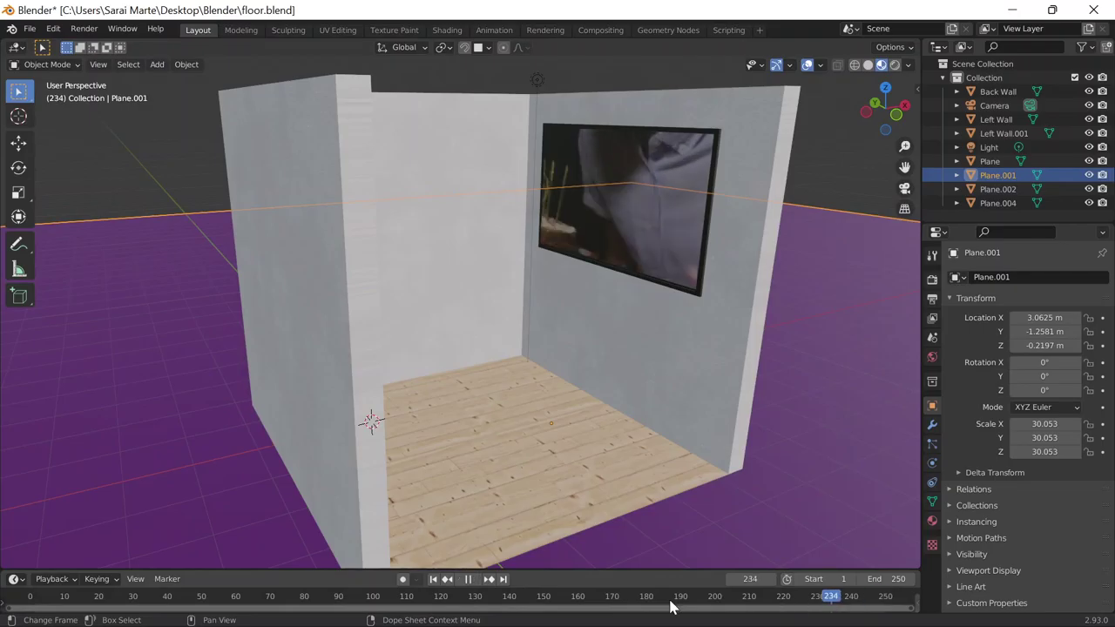
left_click(540, 601)
left_click_drag(491, 609, 89, 616)
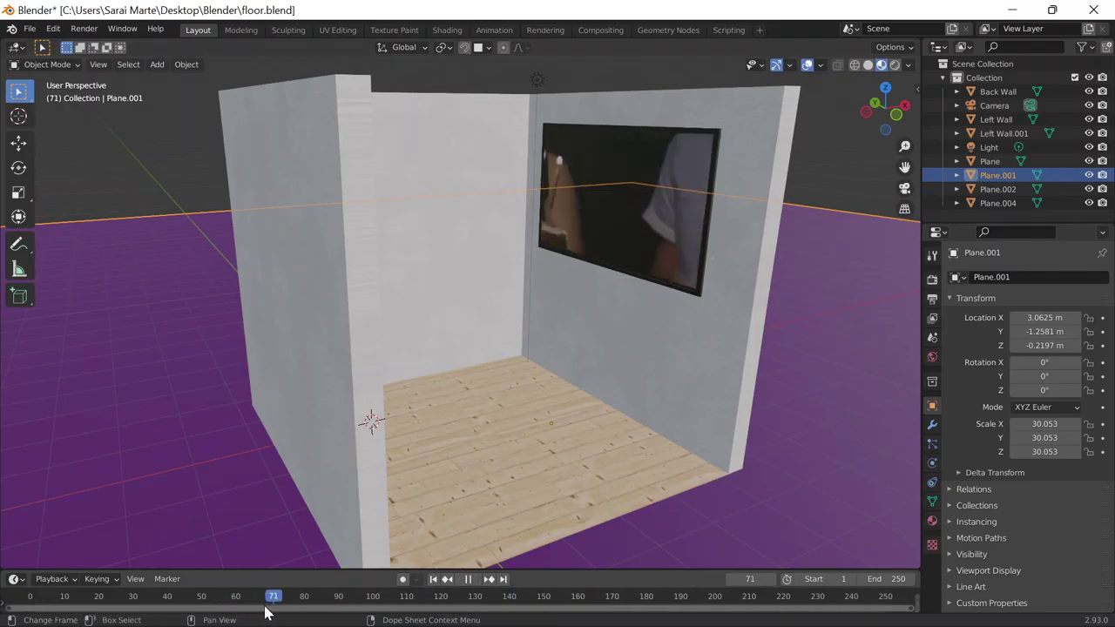
left_click(566, 608)
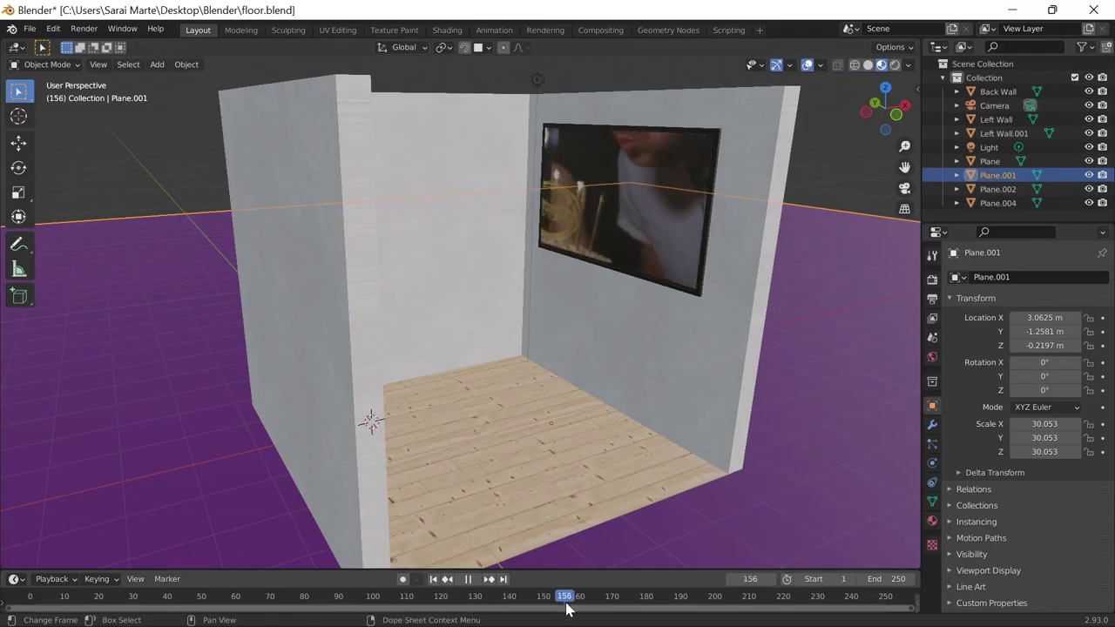
left_click_drag(566, 608, 529, 608)
key("space")
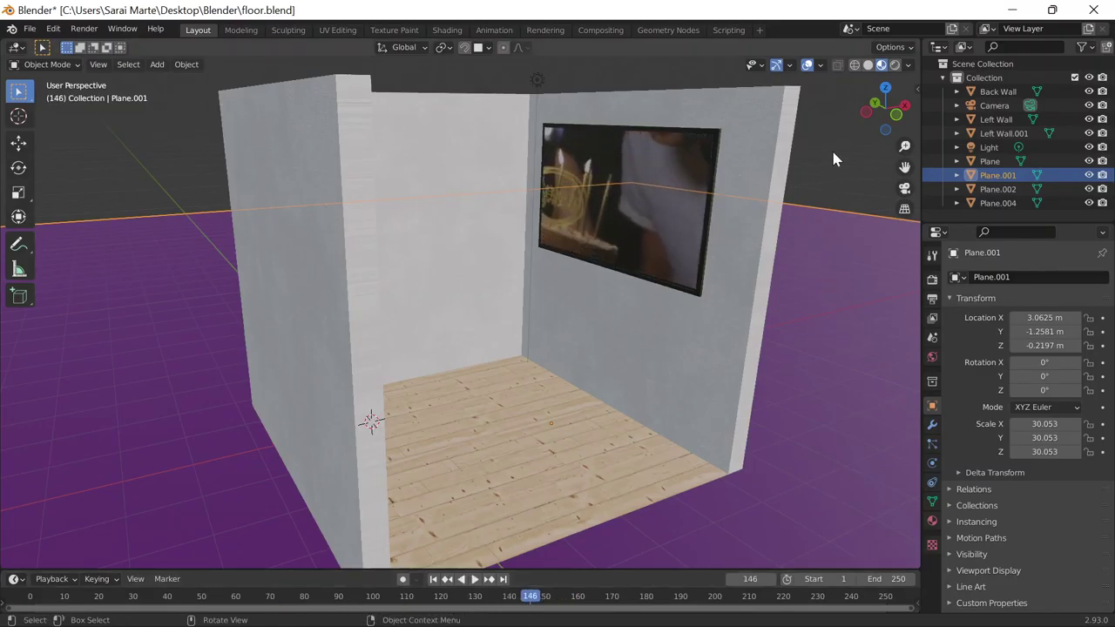
Hide viewport overlays for a clean view of the room, then minimize Blender.
left_click(833, 153)
middle_click_drag(822, 221, 839, 89)
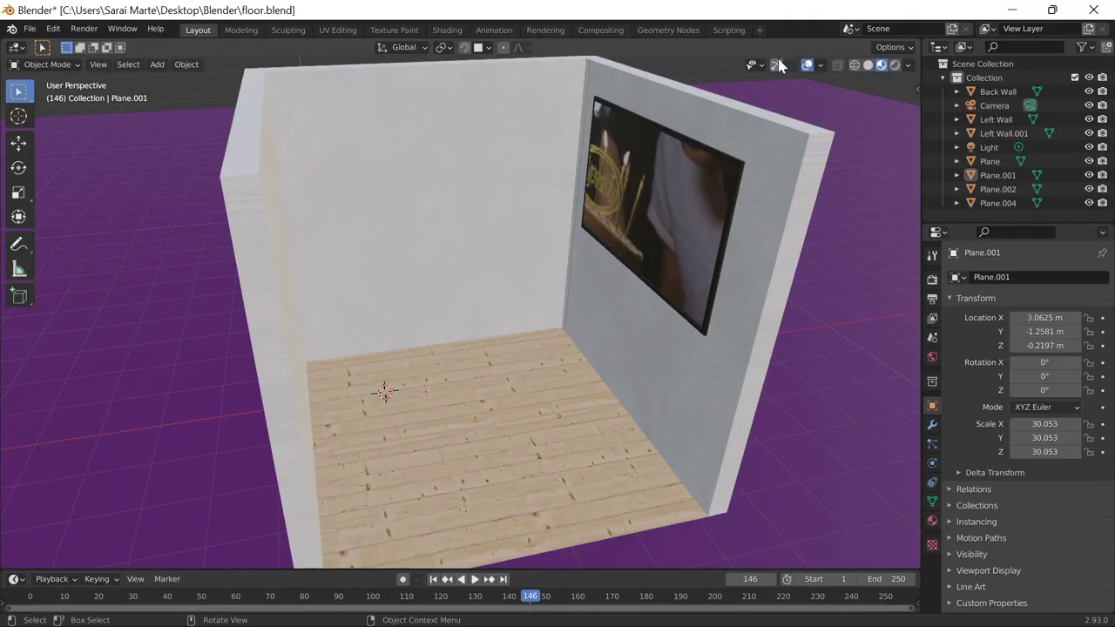
left_click(807, 64)
middle_click_drag(814, 157, 838, 324)
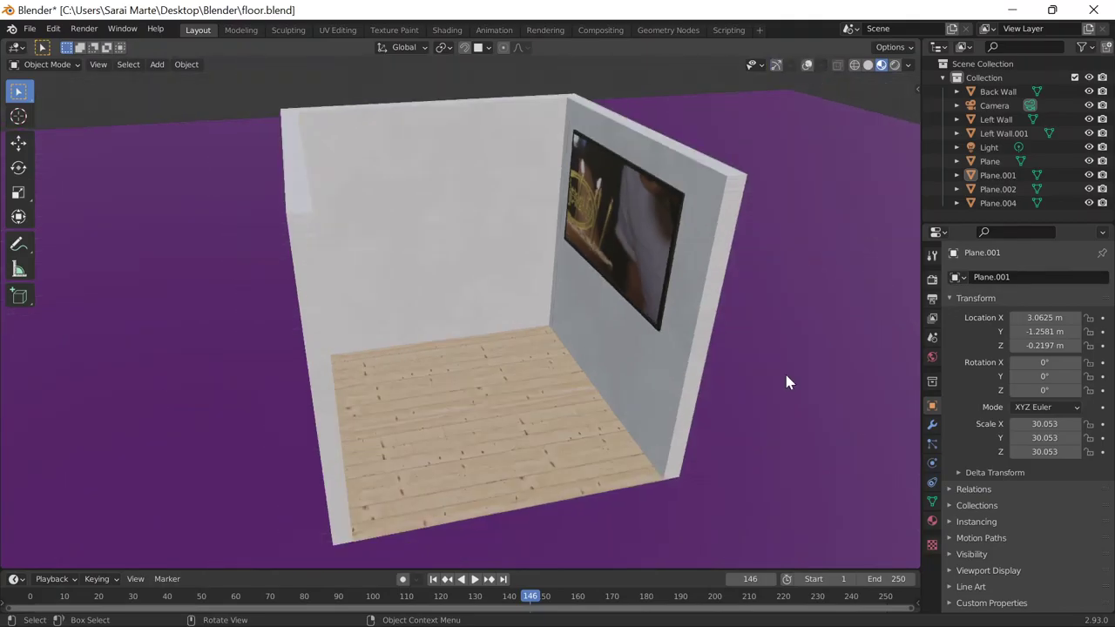
scroll(786, 382, "up", 2)
scroll(786, 381, "down", 3)
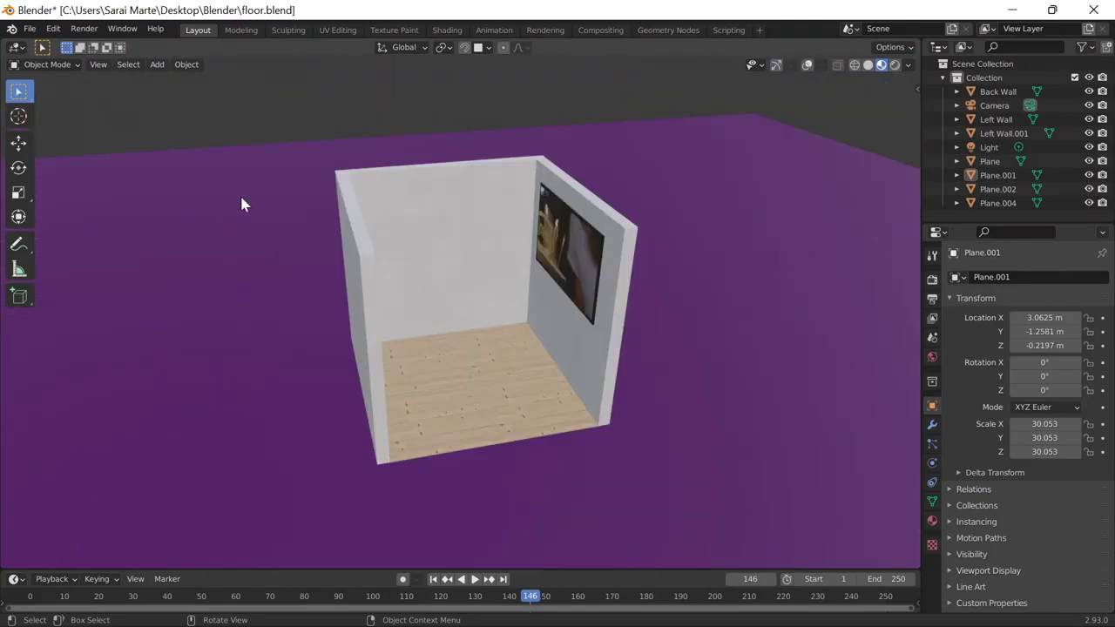
left_click(688, 613)
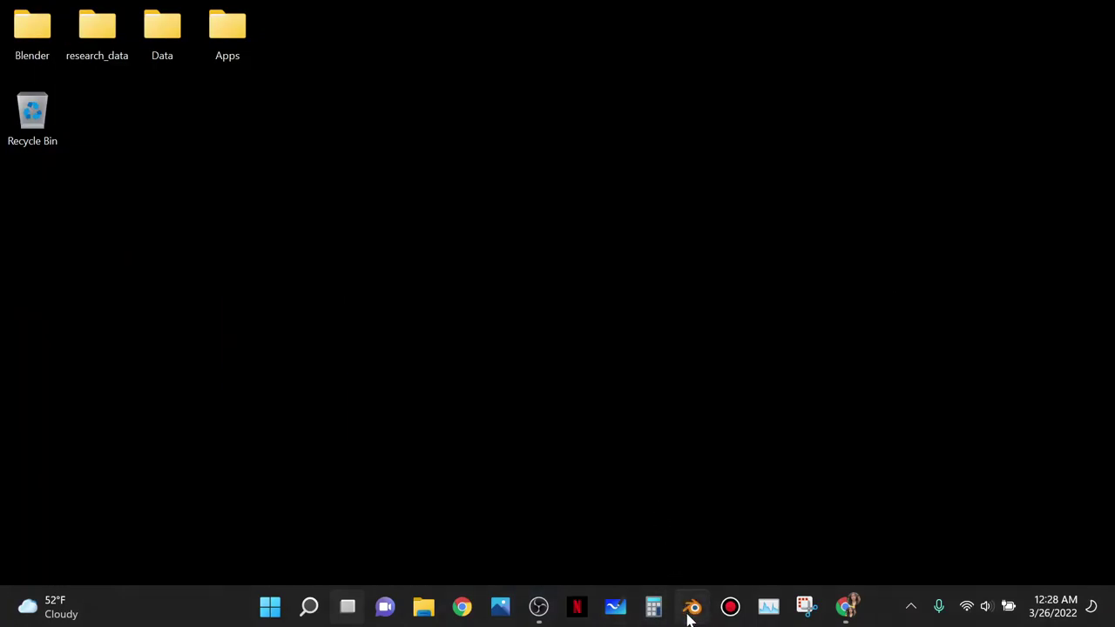